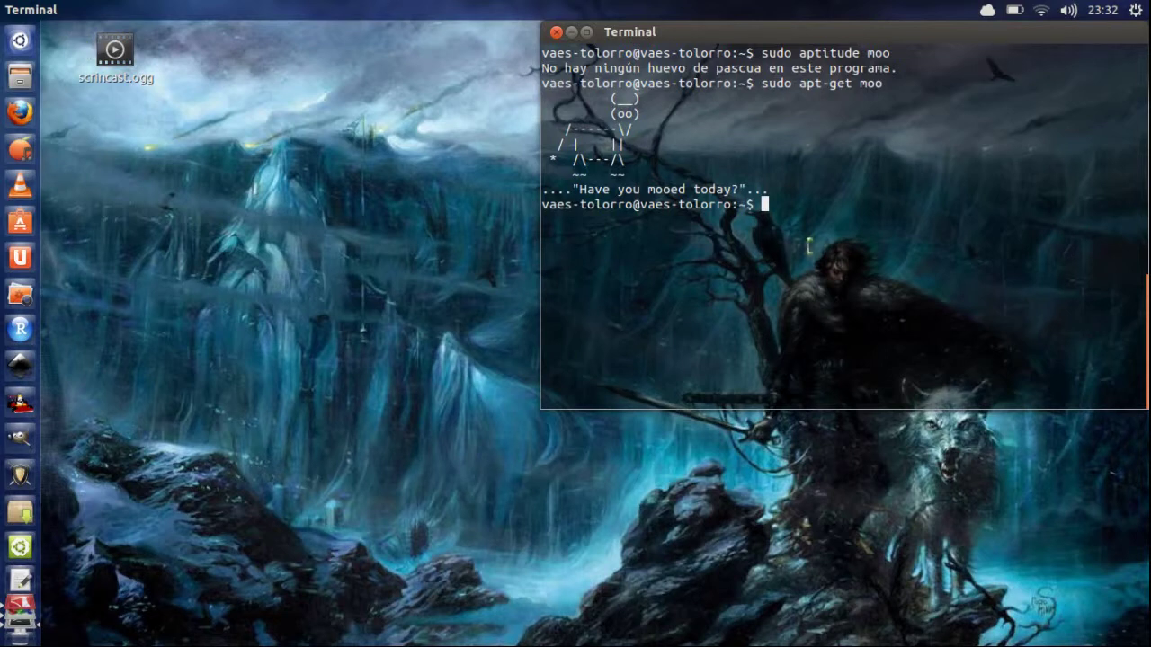
Step: Install the gparted package from the terminal with sudo apt-get install gparted
{"action": "type", "text": "sudo apt-get install"}
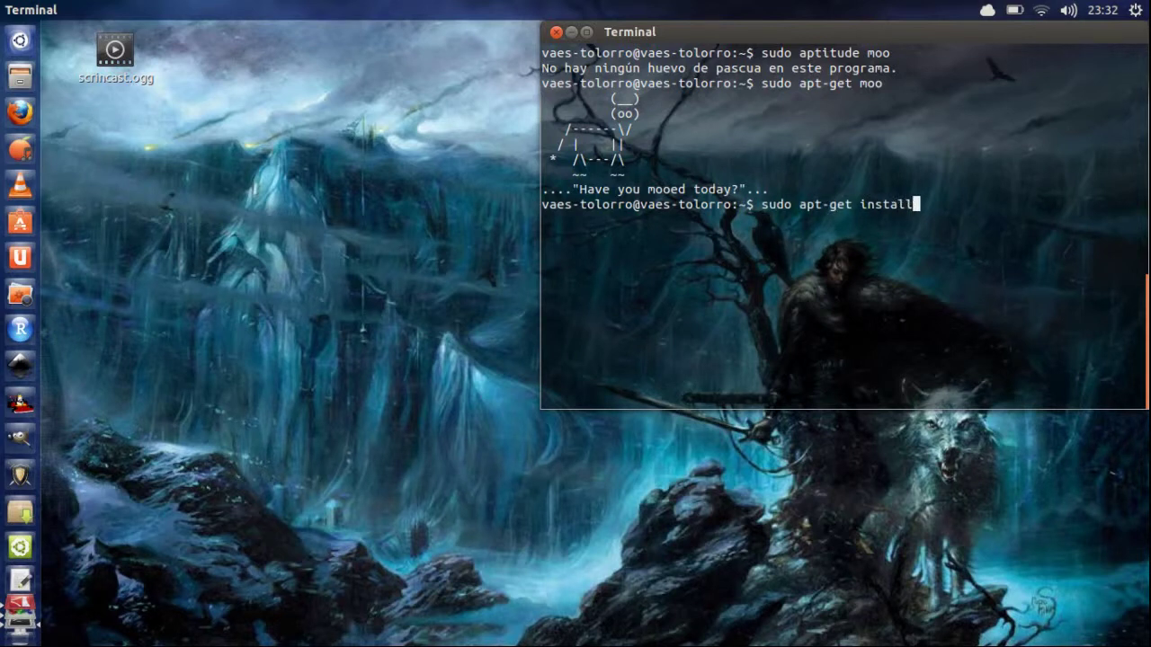
{"action": "type", "text": " gparted"}
{"action": "key", "text": "Return"}
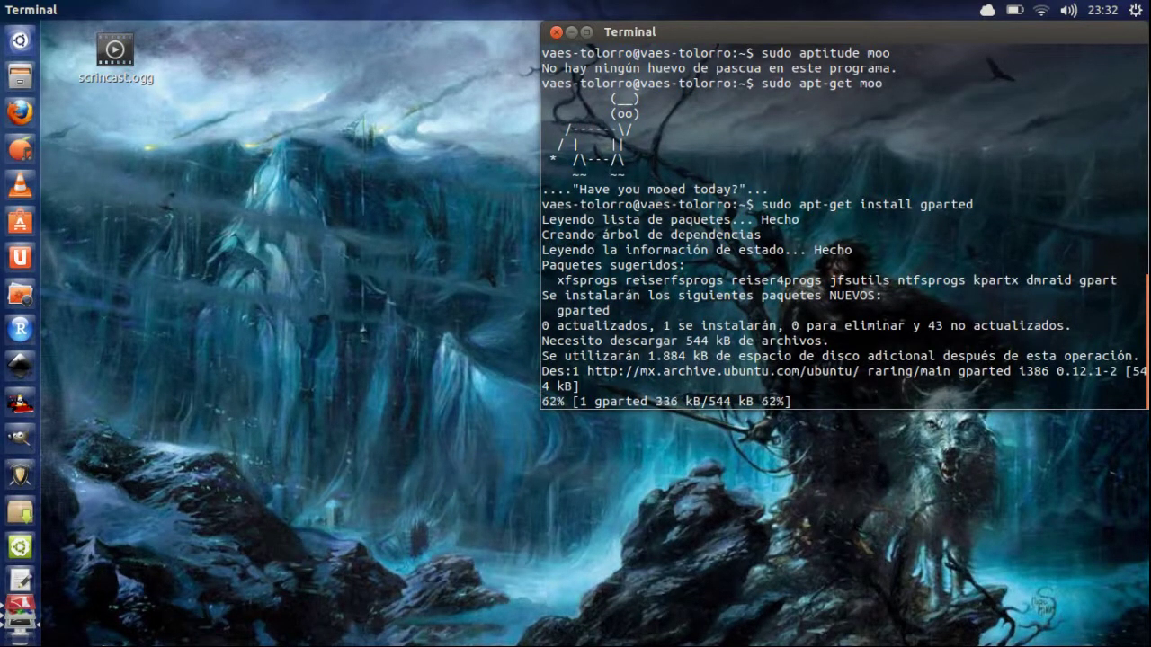
Step: Minimize the screen recorder window, view the contents of the MULTISYSTEM USB drive and close its file window
{"action": "left_click", "coordinate": [19, 521]}
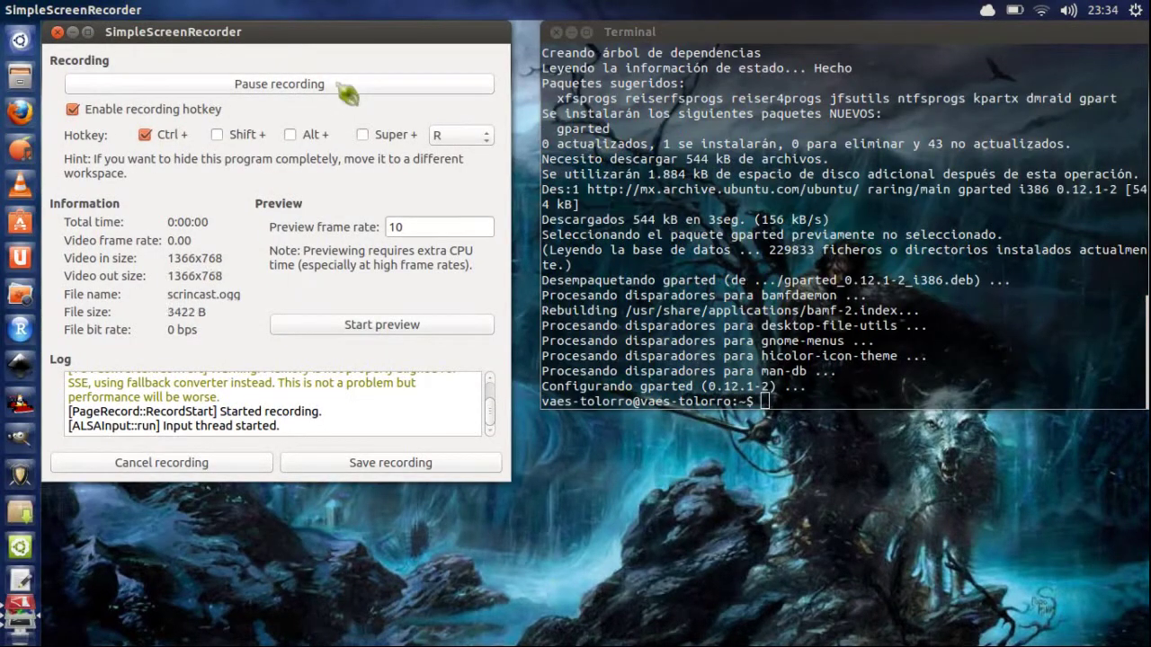
{"action": "left_click", "coordinate": [73, 32]}
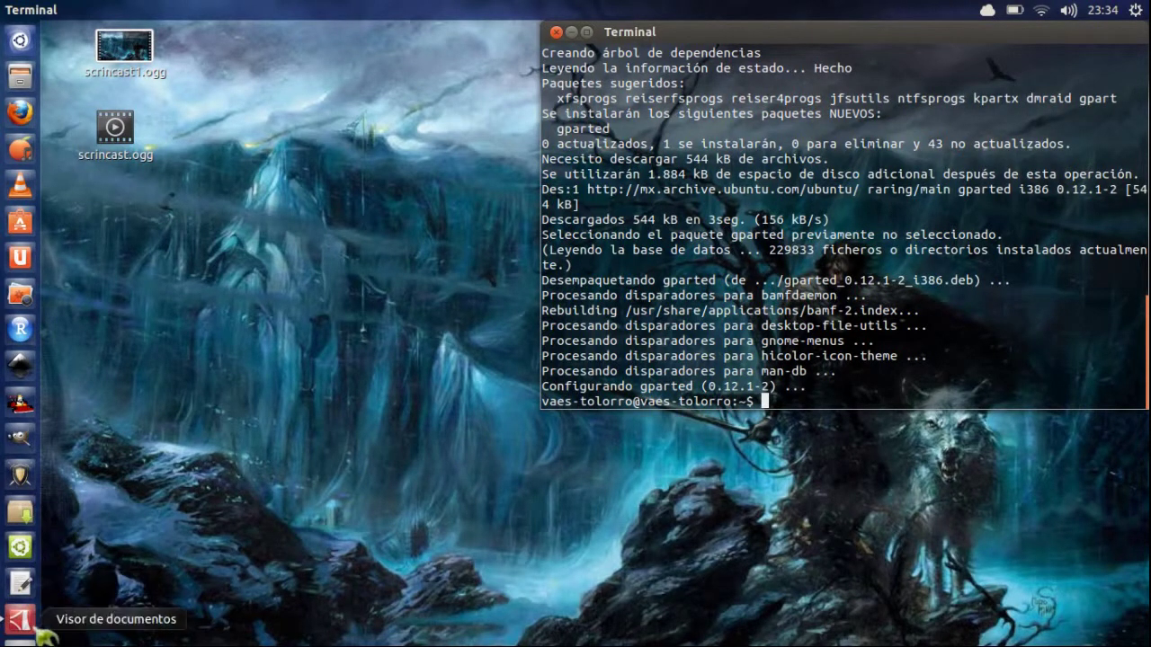
{"action": "left_click", "coordinate": [20, 596]}
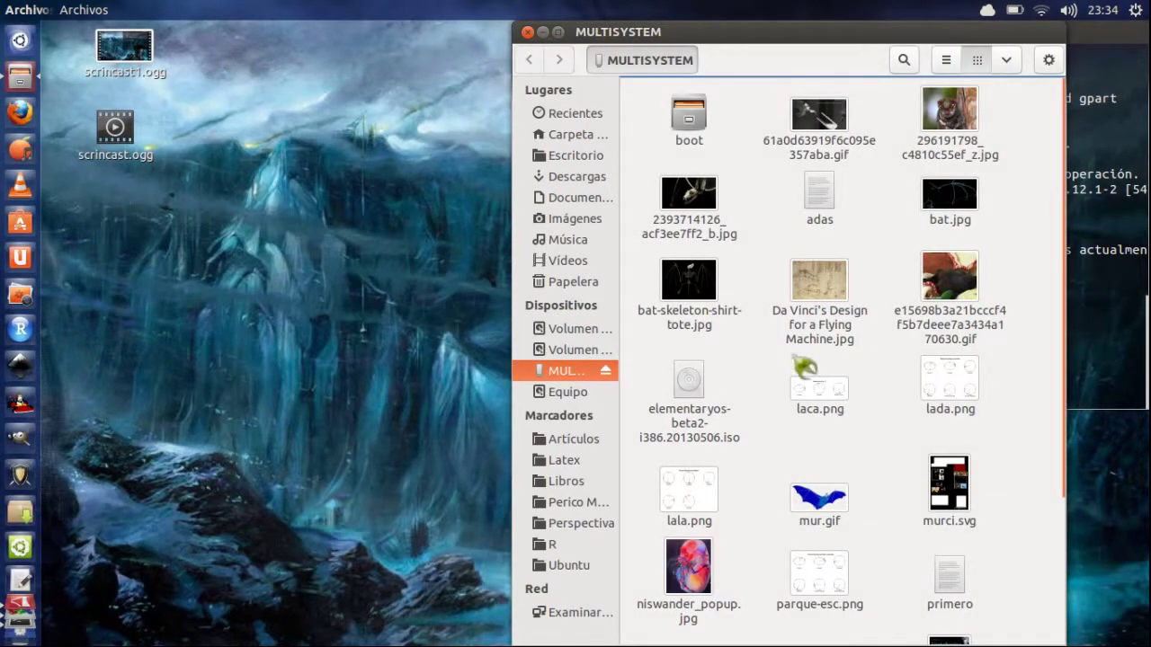
{"action": "left_click", "coordinate": [528, 31]}
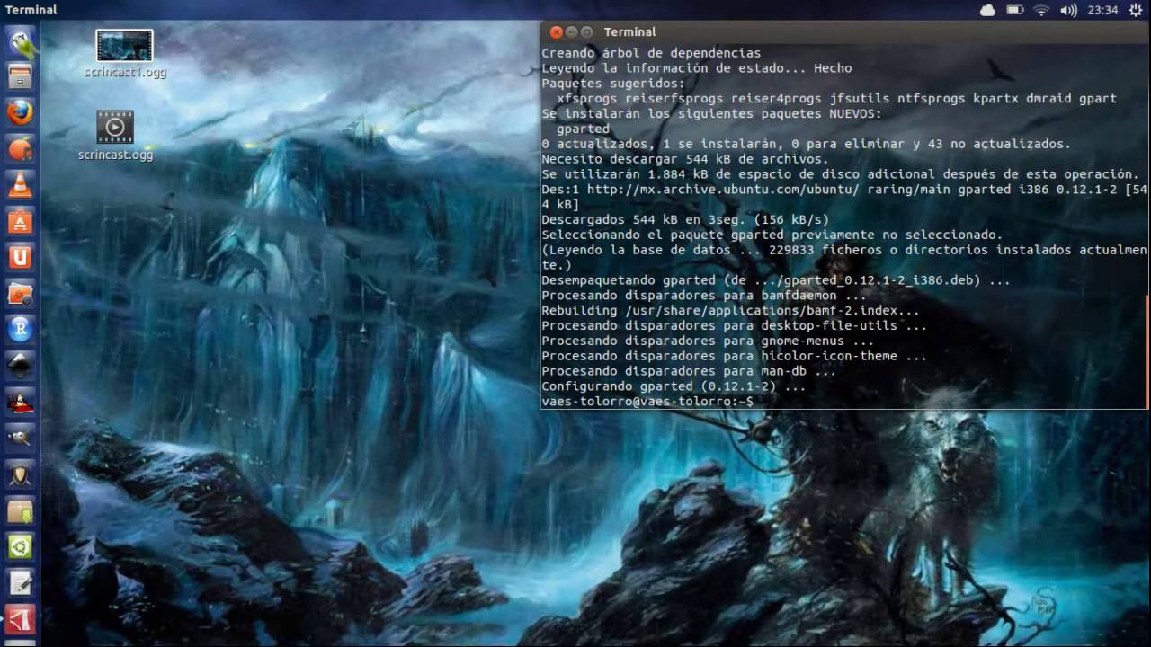
Step: Search the installed applications for gparted, launch the GParted partition editor and authenticate with the account password
{"action": "left_click", "coordinate": [21, 41]}
{"action": "type", "text": "g"}
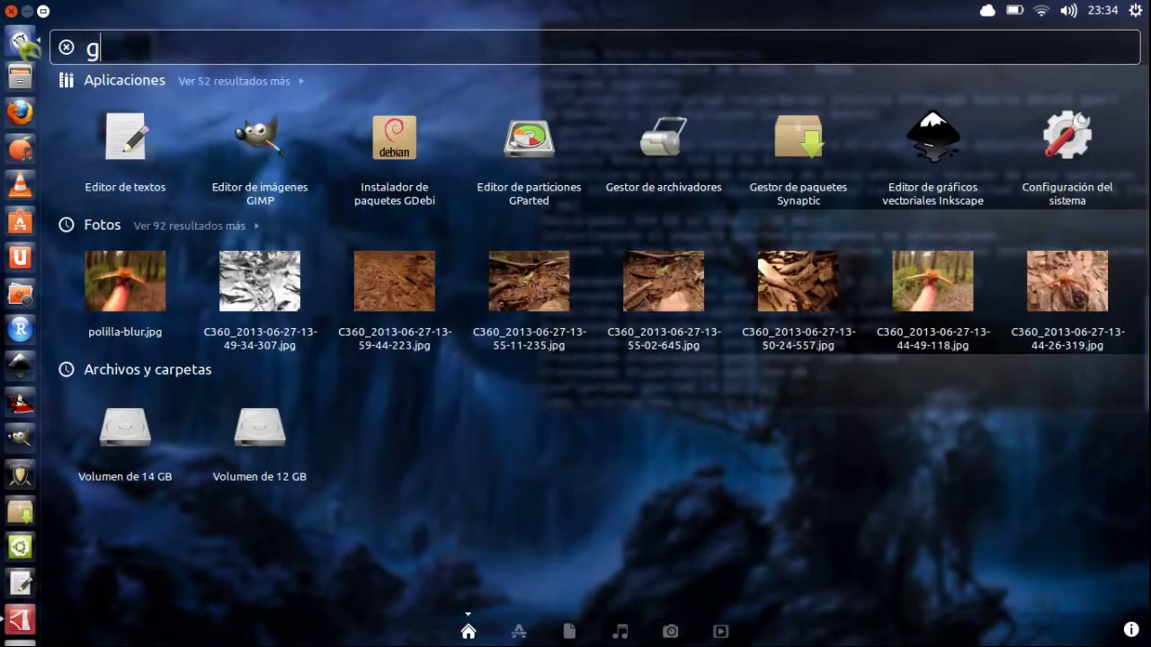
{"action": "type", "text": "parted"}
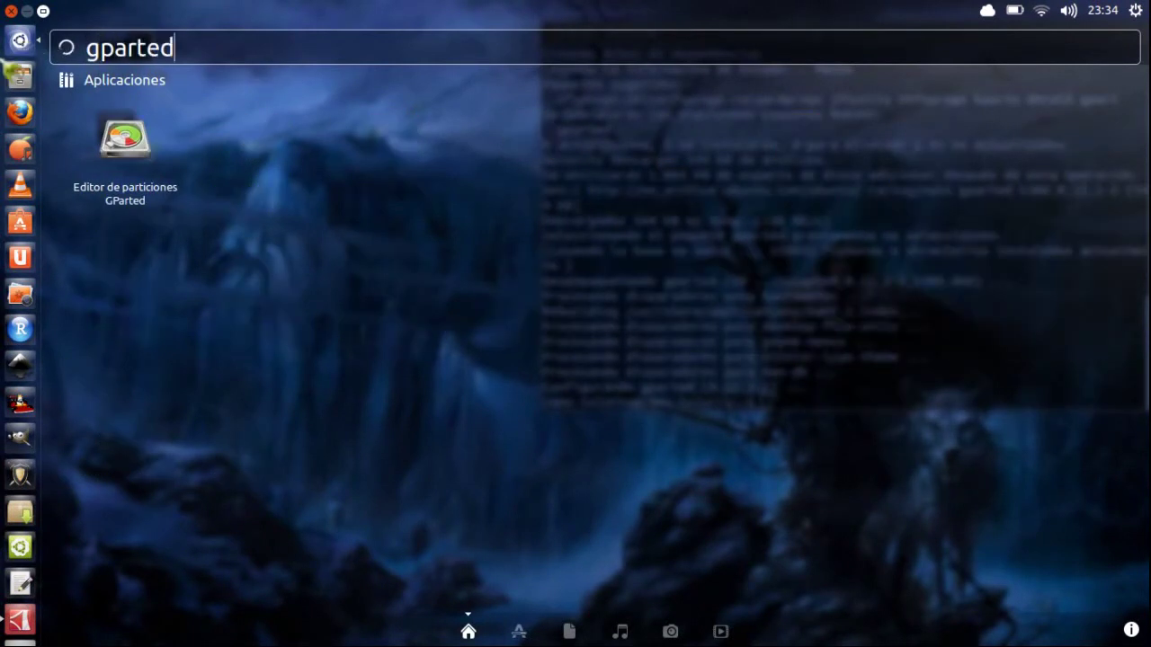
{"action": "left_click", "coordinate": [125, 139]}
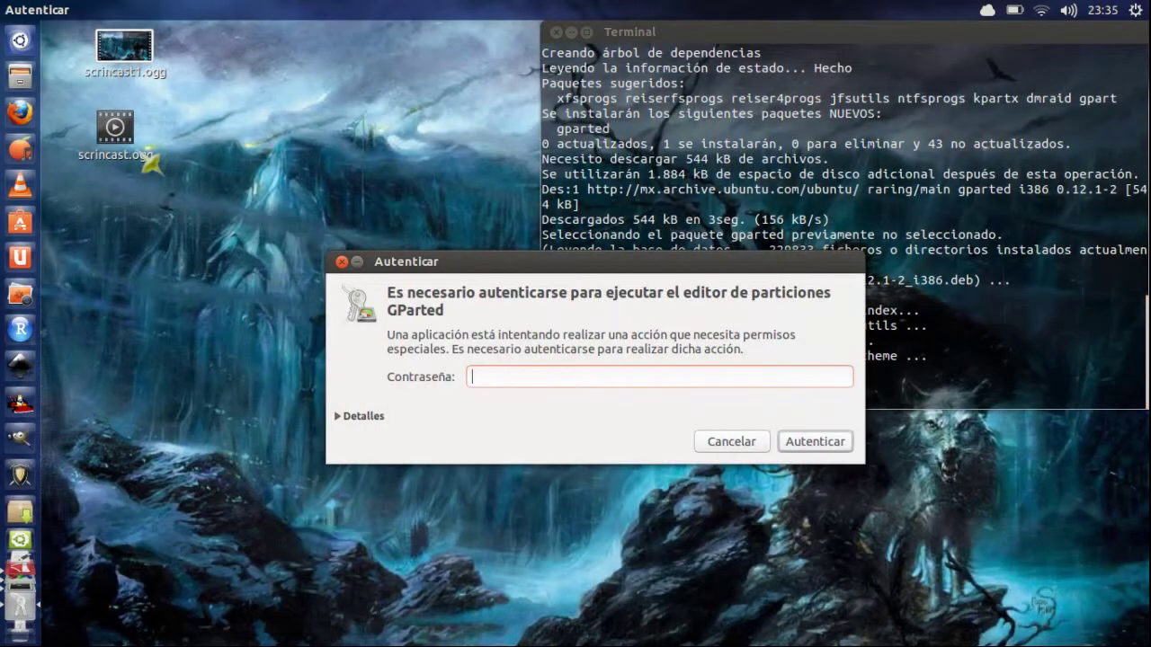
{"action": "type", "text": "a"}
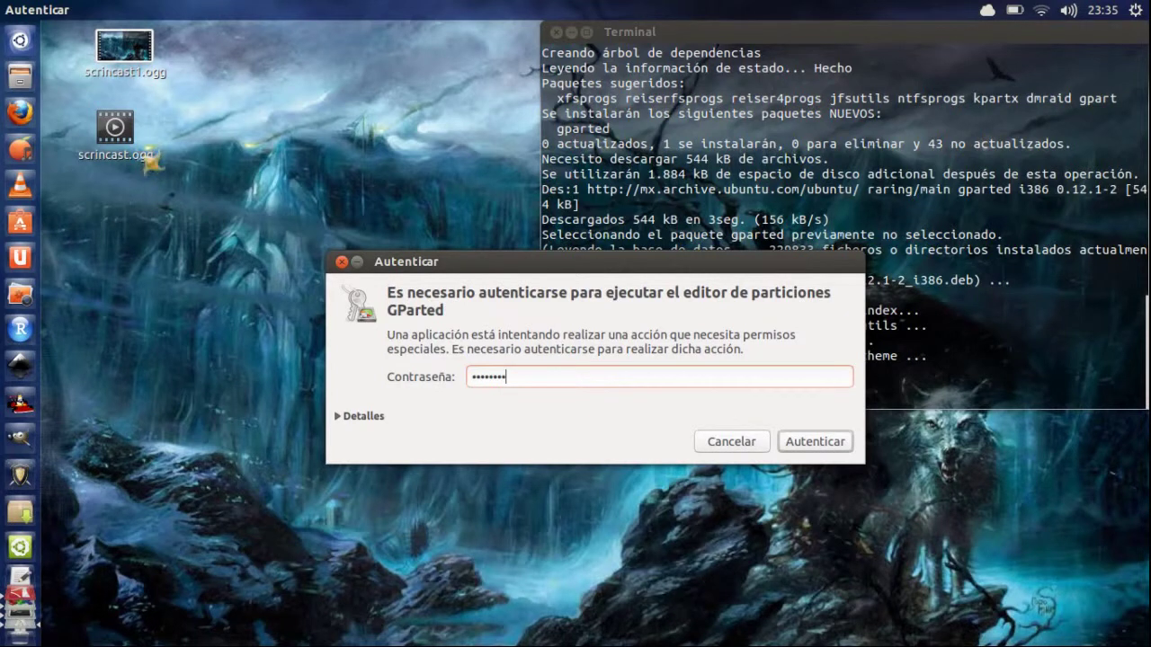
{"action": "key", "text": "Return"}
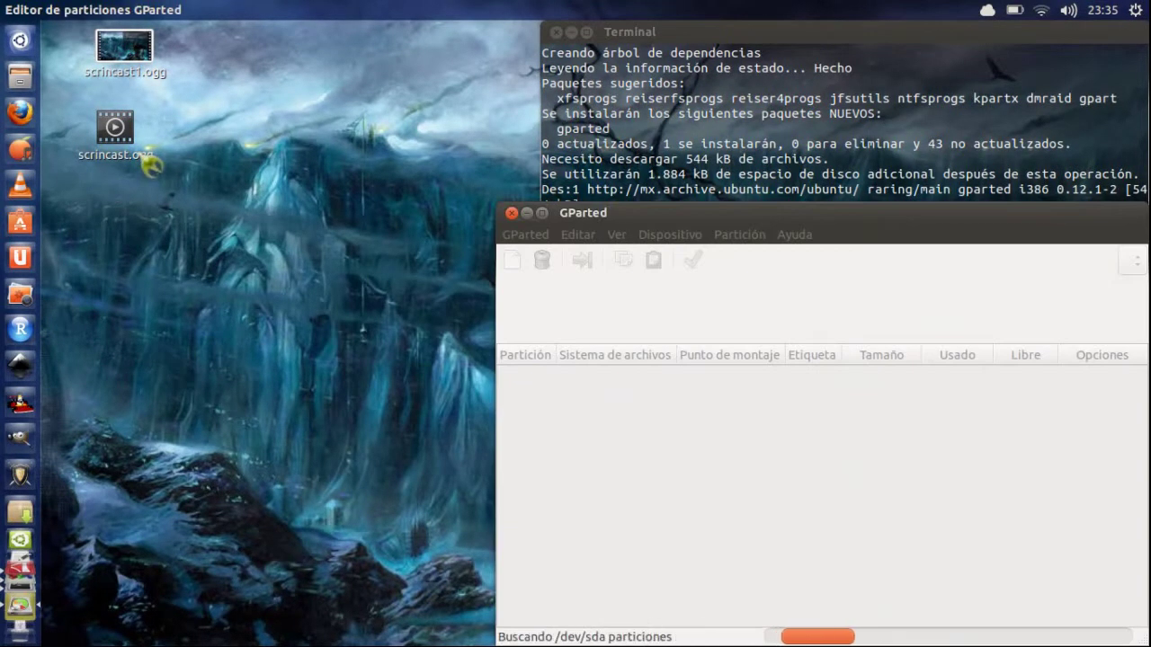
Step: Close the terminal and reposition the GParted window near the middle of the desktop
{"action": "left_click_drag", "start_coordinate": [817, 219], "coordinate": [479, 107]}
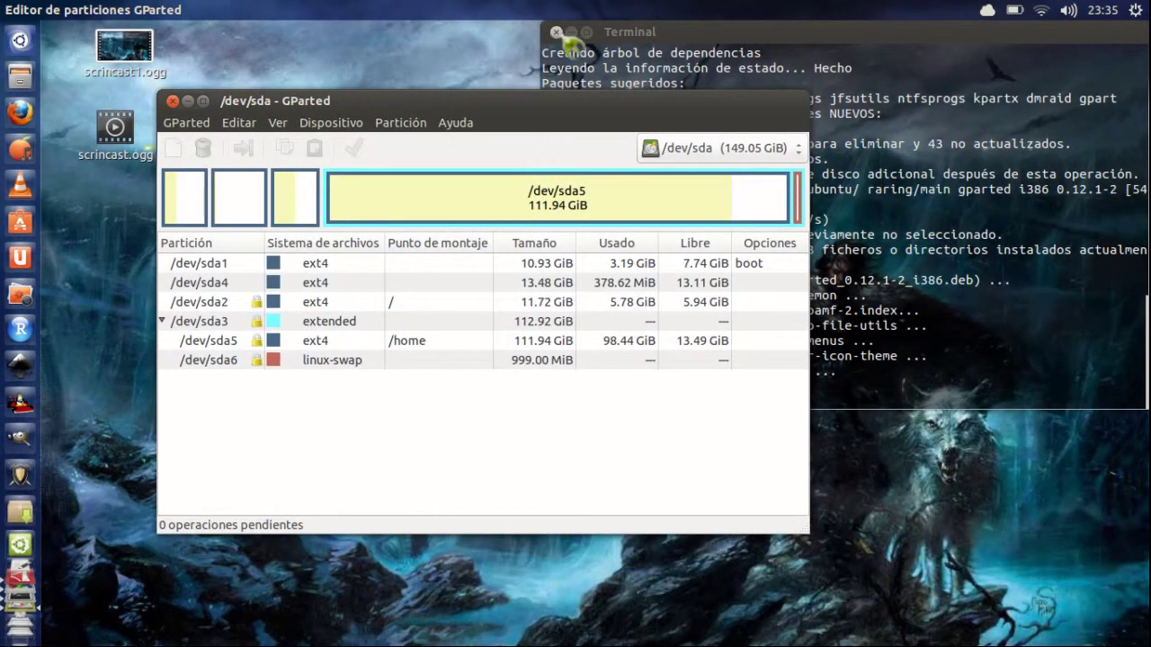
{"action": "left_click", "coordinate": [555, 32]}
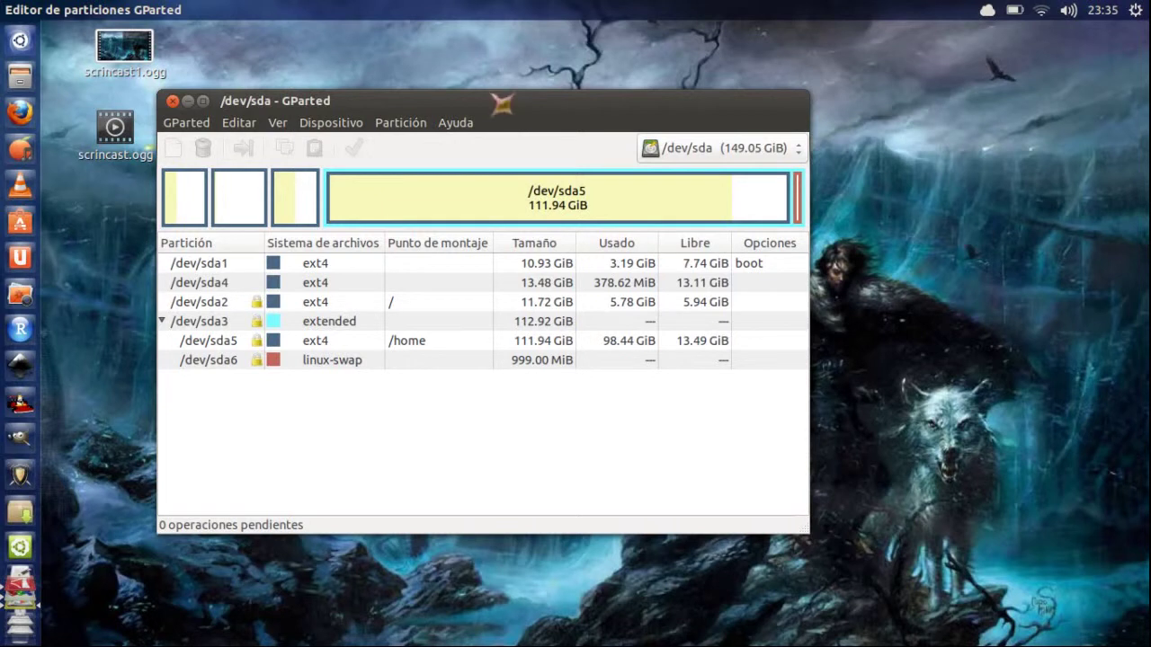
{"action": "left_click_drag", "start_coordinate": [512, 112], "coordinate": [634, 70]}
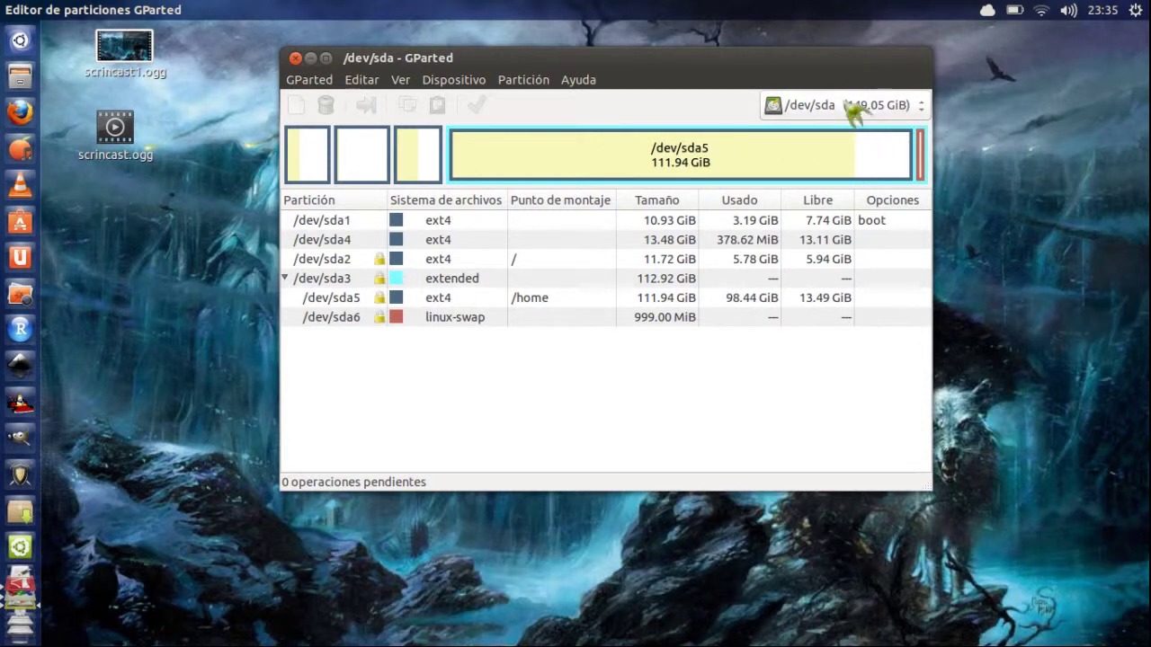
Step: Switch GParted to the /dev/sdb device and unmount its fat32 partition /dev/sdb1
{"action": "left_click", "coordinate": [921, 108]}
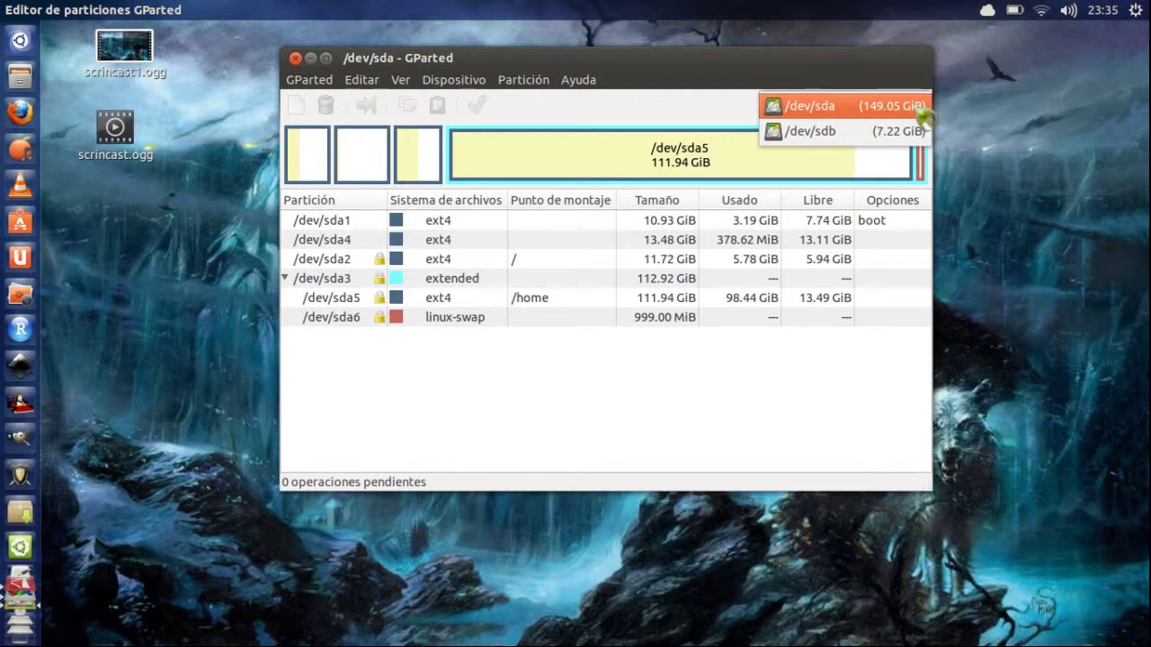
{"action": "left_click", "coordinate": [838, 134]}
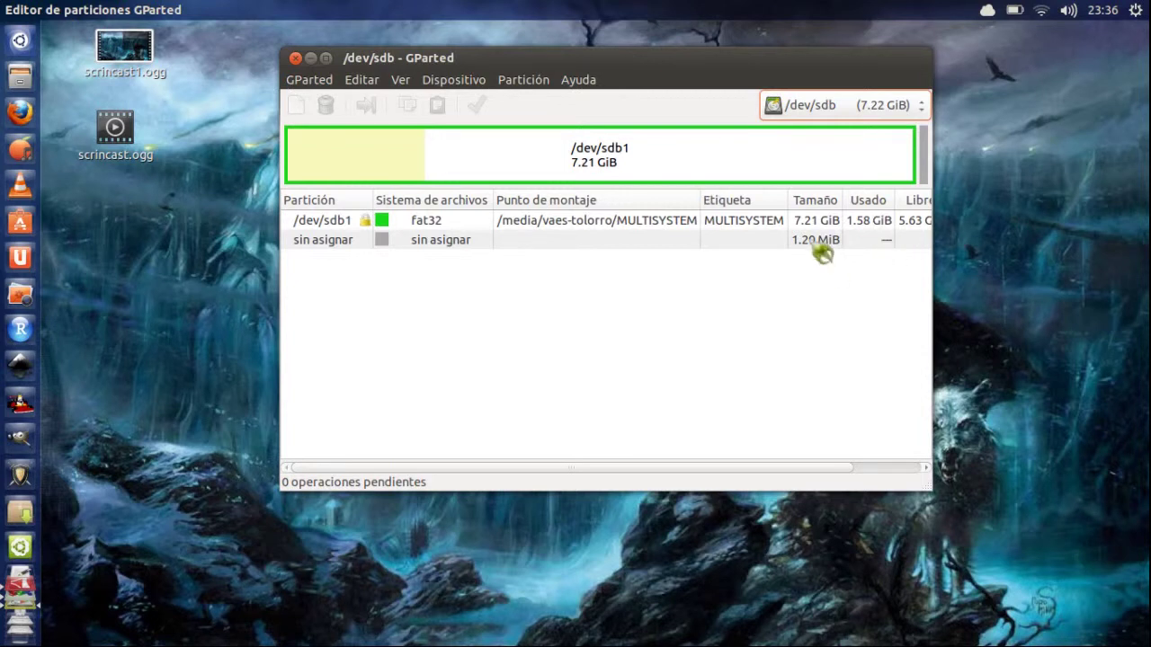
{"action": "left_click", "coordinate": [555, 230]}
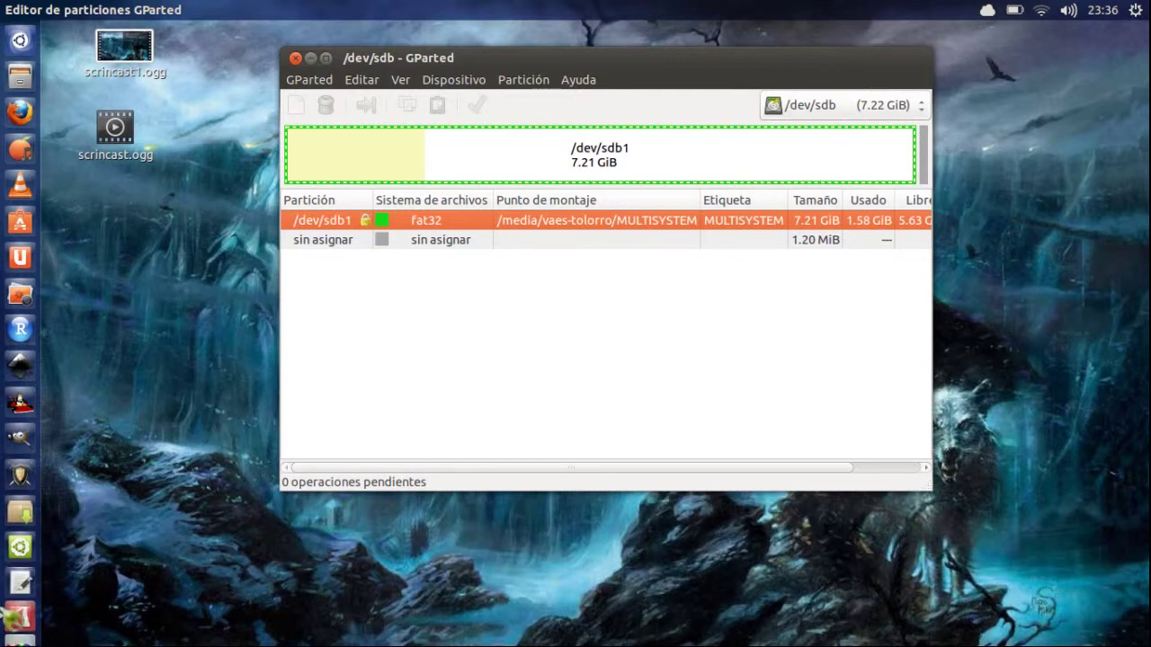
{"action": "right_click", "coordinate": [449, 229]}
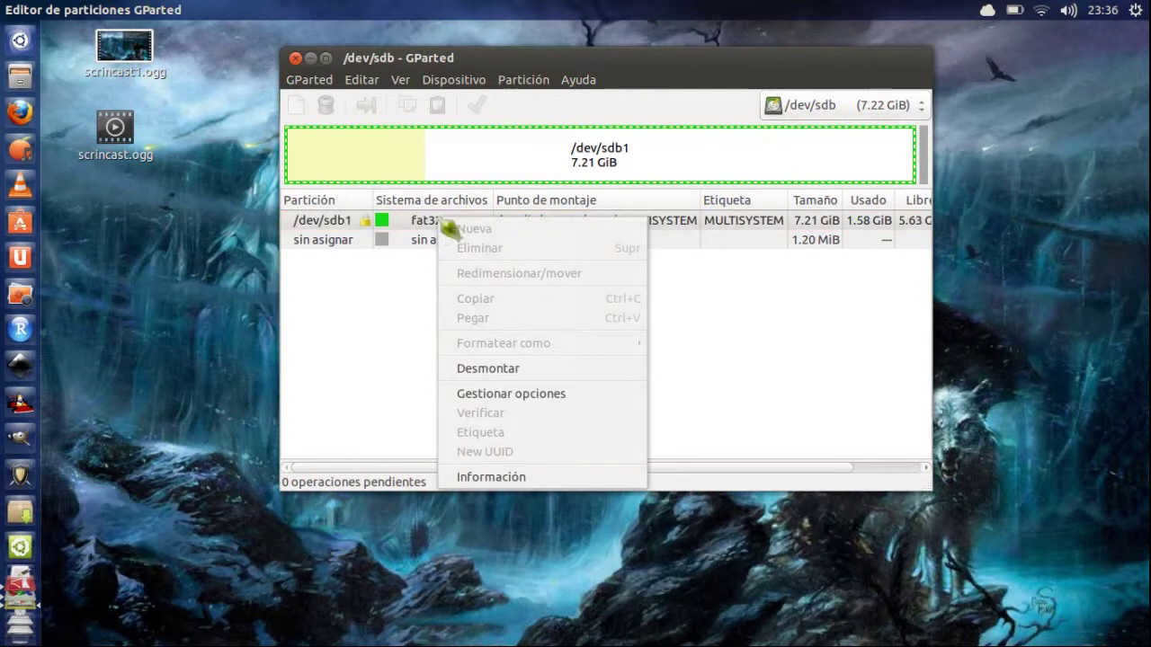
{"action": "left_click", "coordinate": [525, 369]}
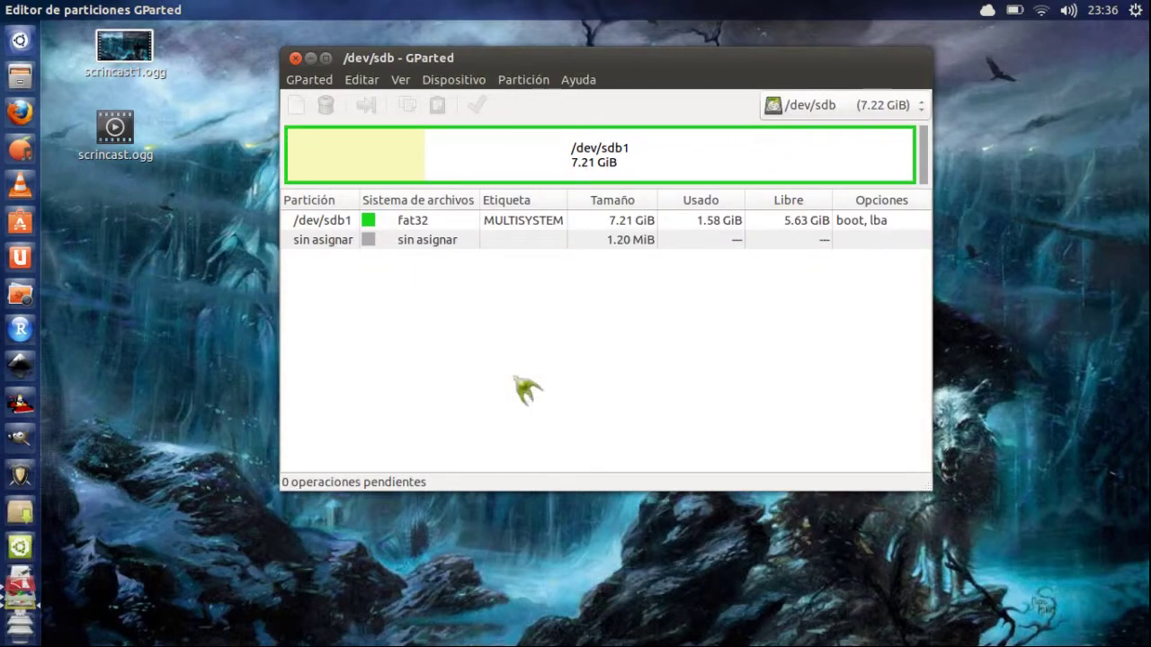
Step: Delete the /dev/sdb1 partition and apply the pending operation to the device
{"action": "left_click", "coordinate": [446, 225]}
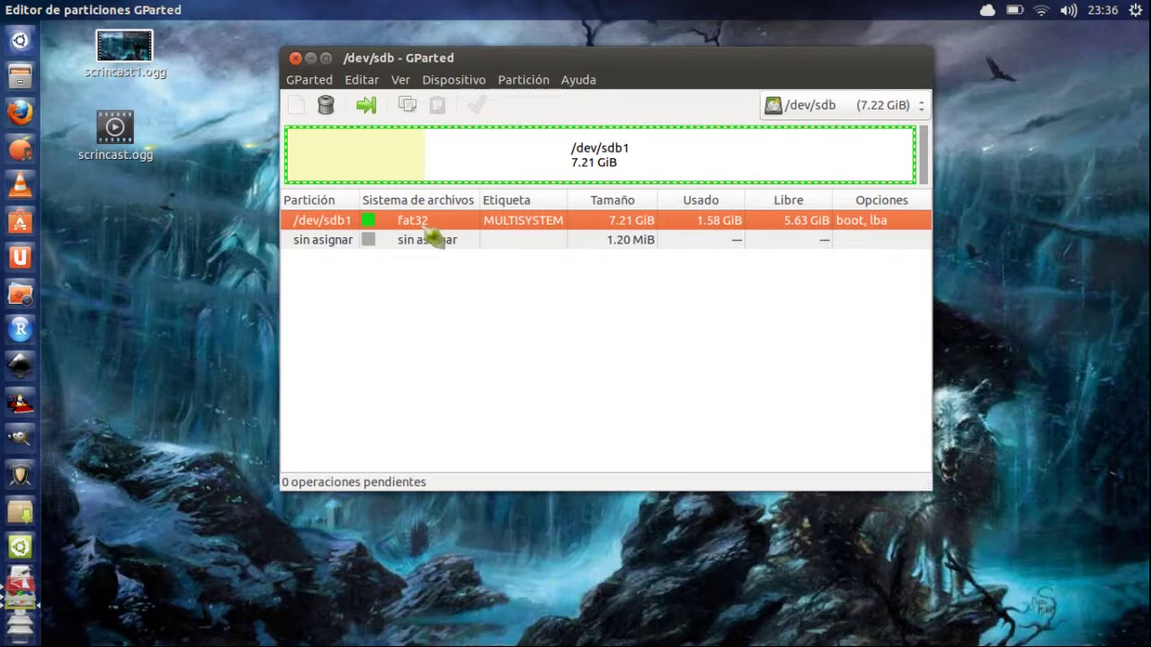
{"action": "left_click", "coordinate": [327, 107]}
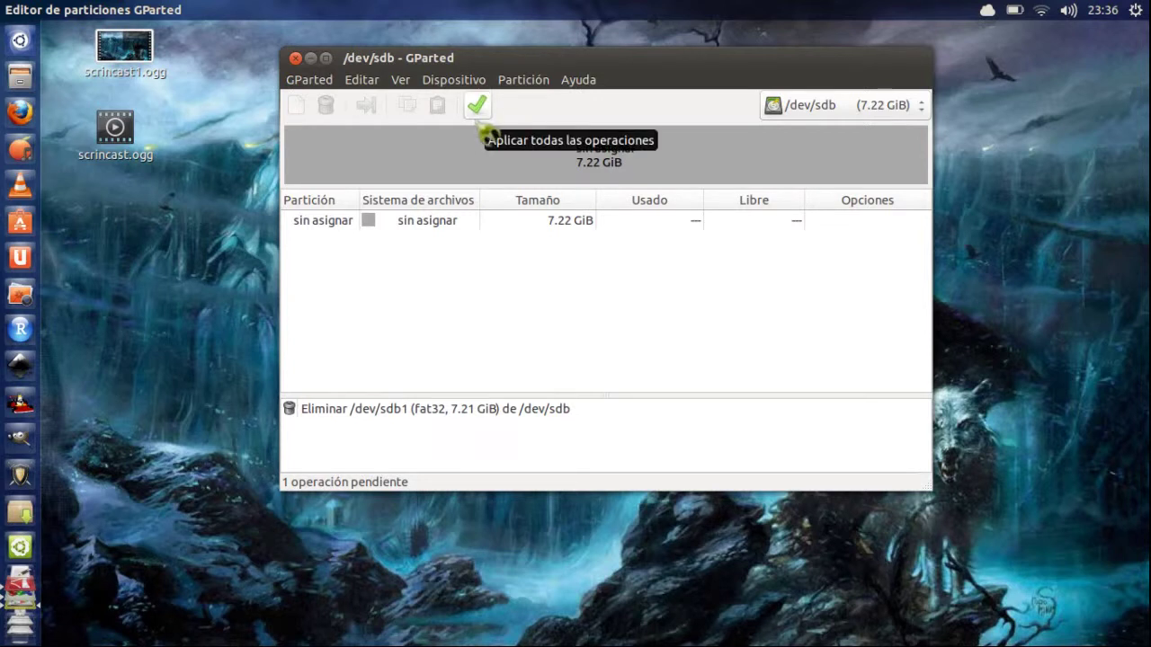
{"action": "left_click", "coordinate": [477, 108]}
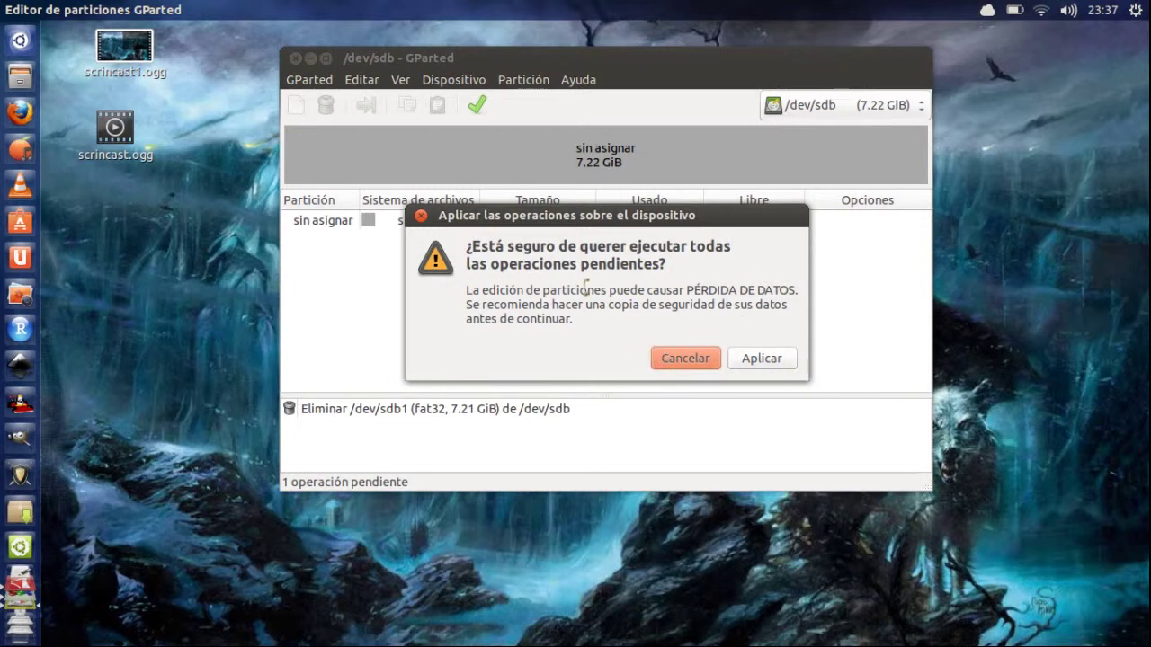
{"action": "left_click", "coordinate": [767, 361]}
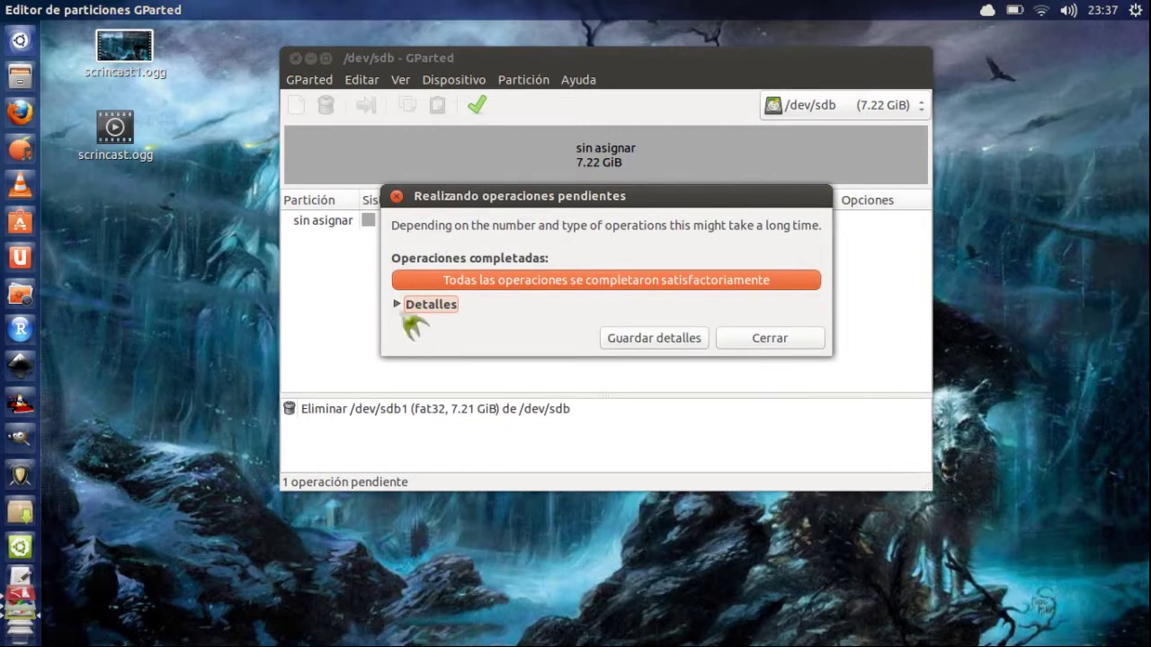
Step: Review the details of the completed deletion, including the calibration of /dev/sdb1, and close the report
{"action": "left_click", "coordinate": [409, 308]}
{"action": "left_click", "coordinate": [398, 327]}
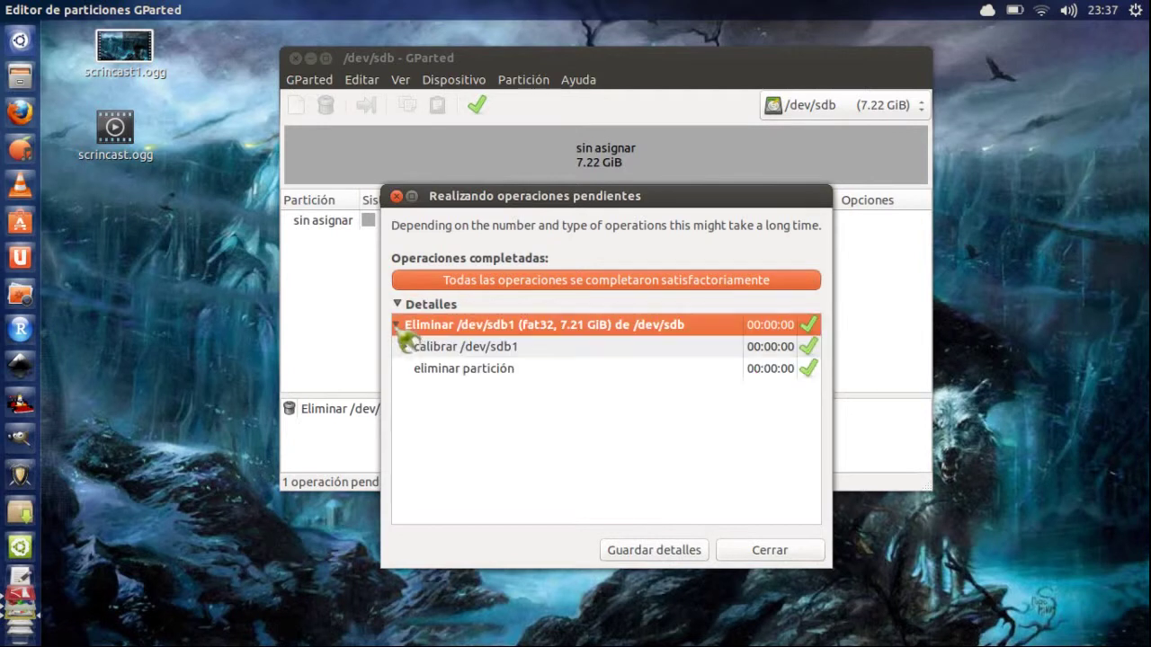
{"action": "left_click", "coordinate": [406, 347]}
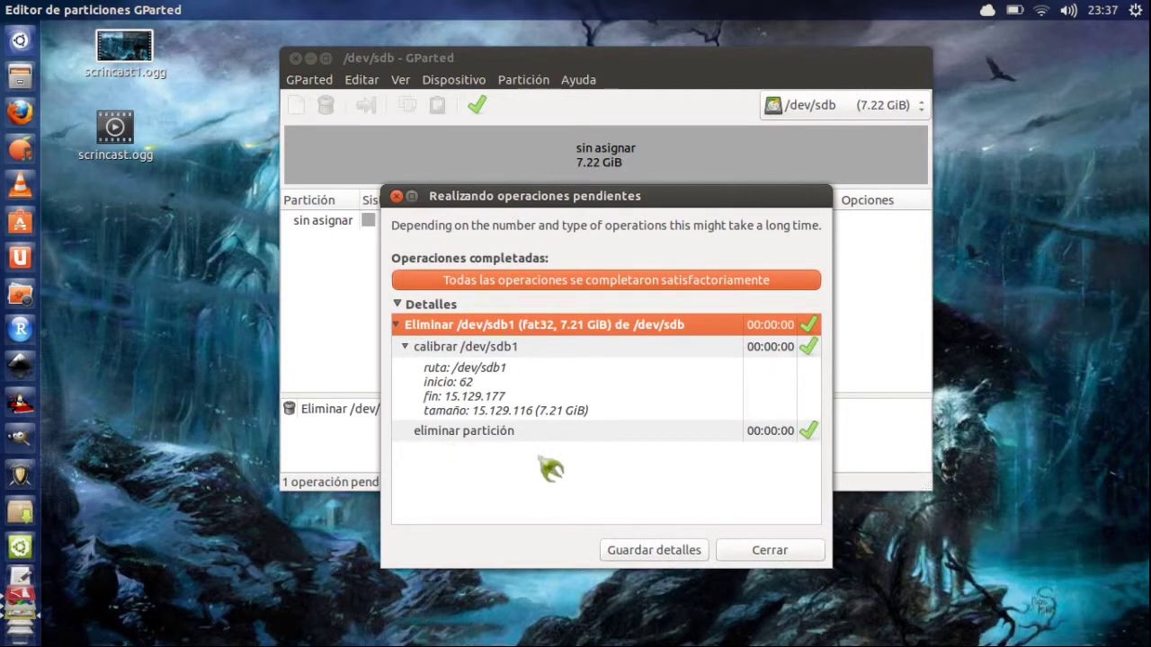
{"action": "left_click", "coordinate": [769, 554]}
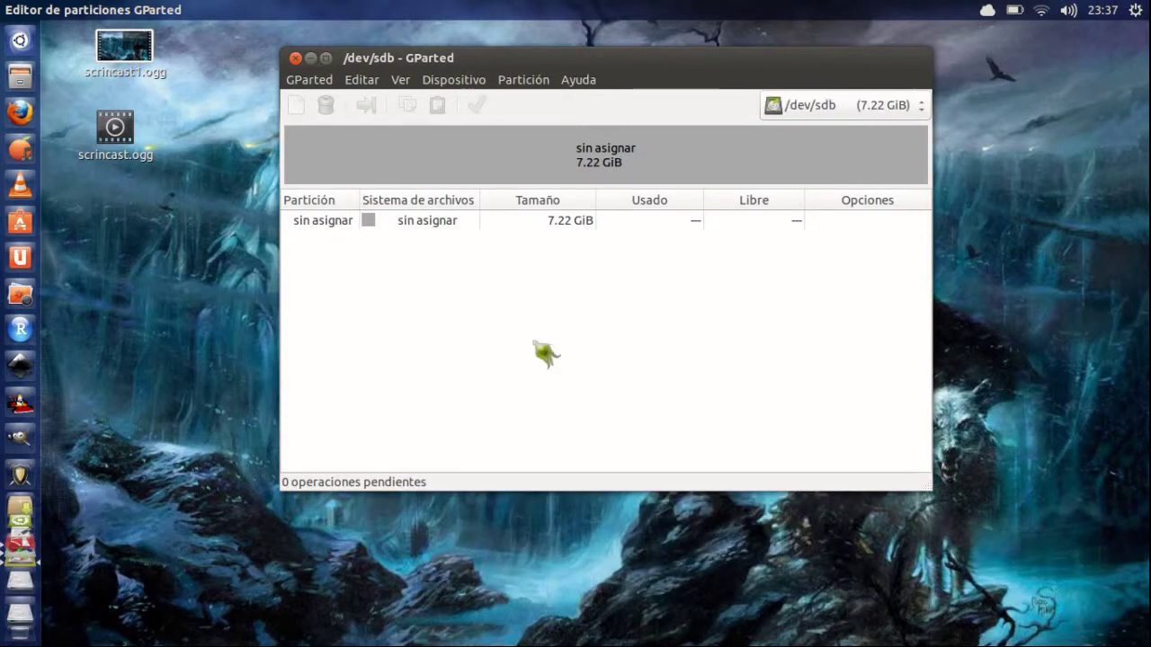
Step: Add a primary fat32 partition labelled usb across all the unallocated space on /dev/sdb, and select the new partition
{"action": "left_click", "coordinate": [440, 222]}
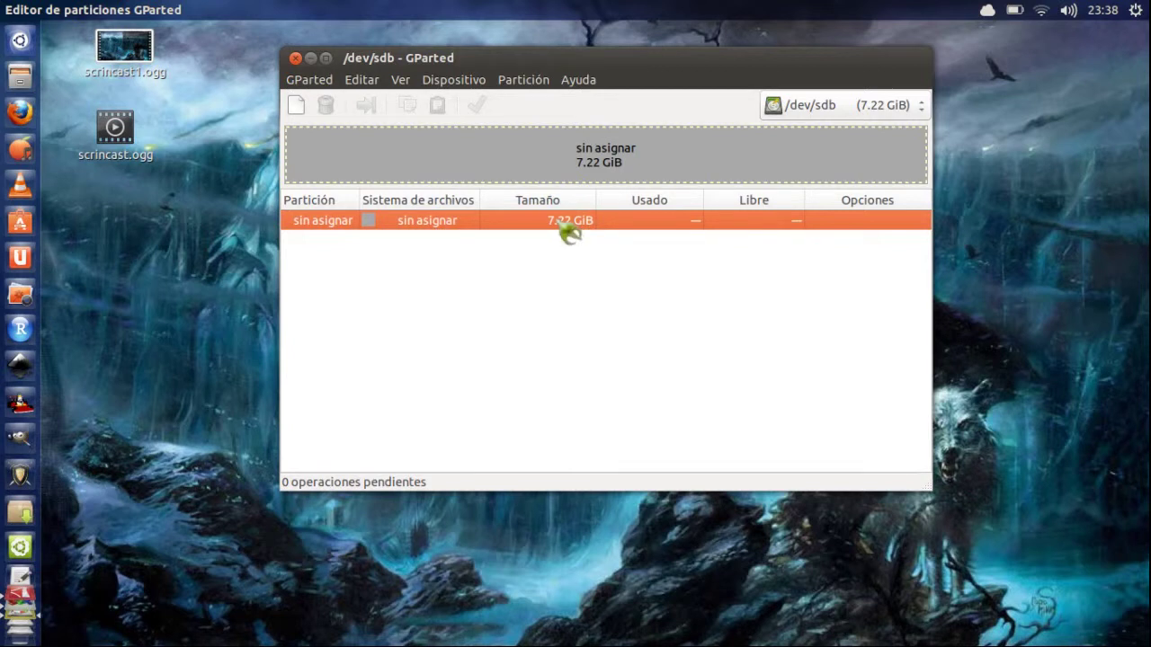
{"action": "right_click", "coordinate": [480, 223]}
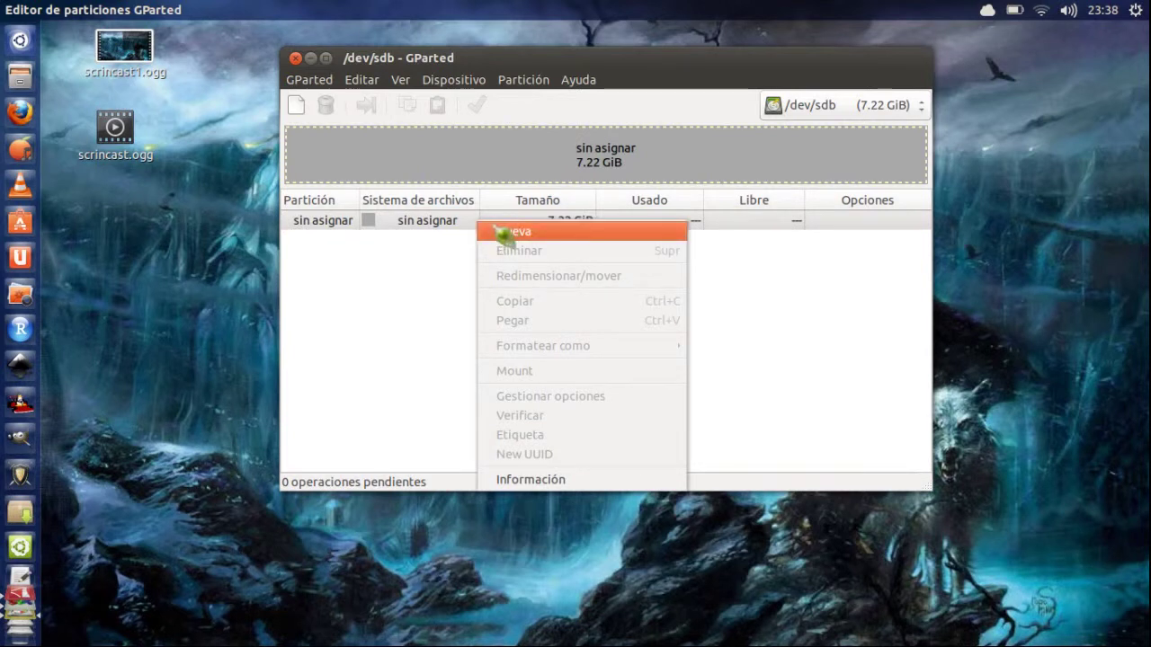
{"action": "left_click", "coordinate": [505, 234]}
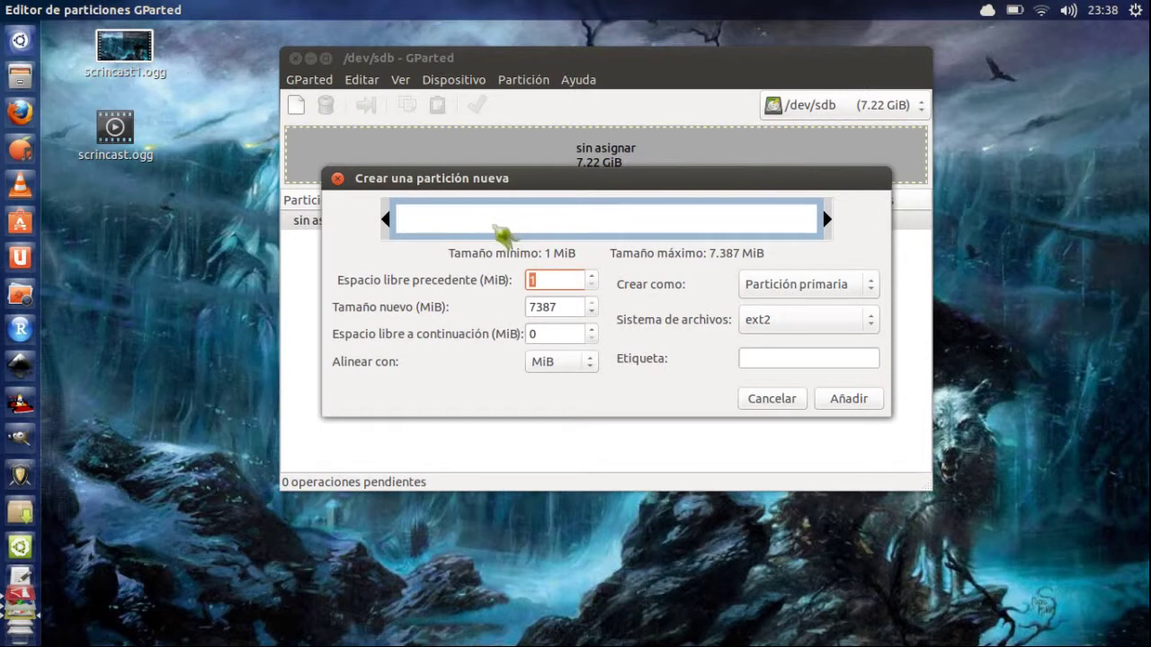
{"action": "left_click_drag", "start_coordinate": [826, 214], "coordinate": [896, 258]}
{"action": "left_click_drag", "start_coordinate": [378, 220], "coordinate": [328, 241]}
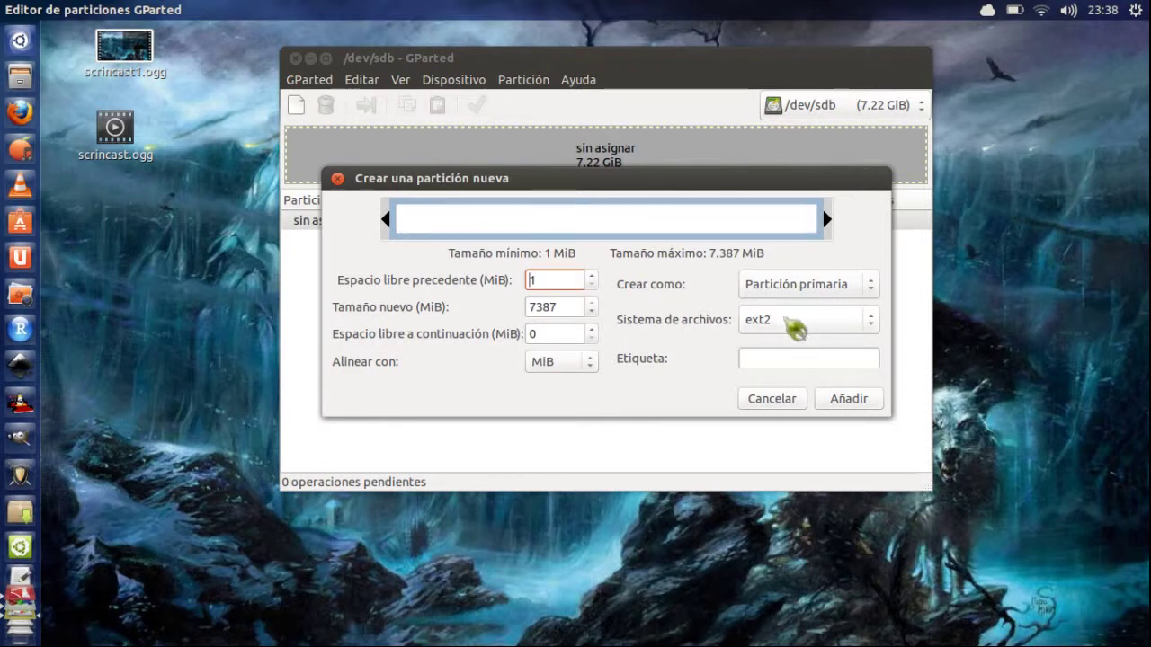
{"action": "left_click", "coordinate": [789, 325]}
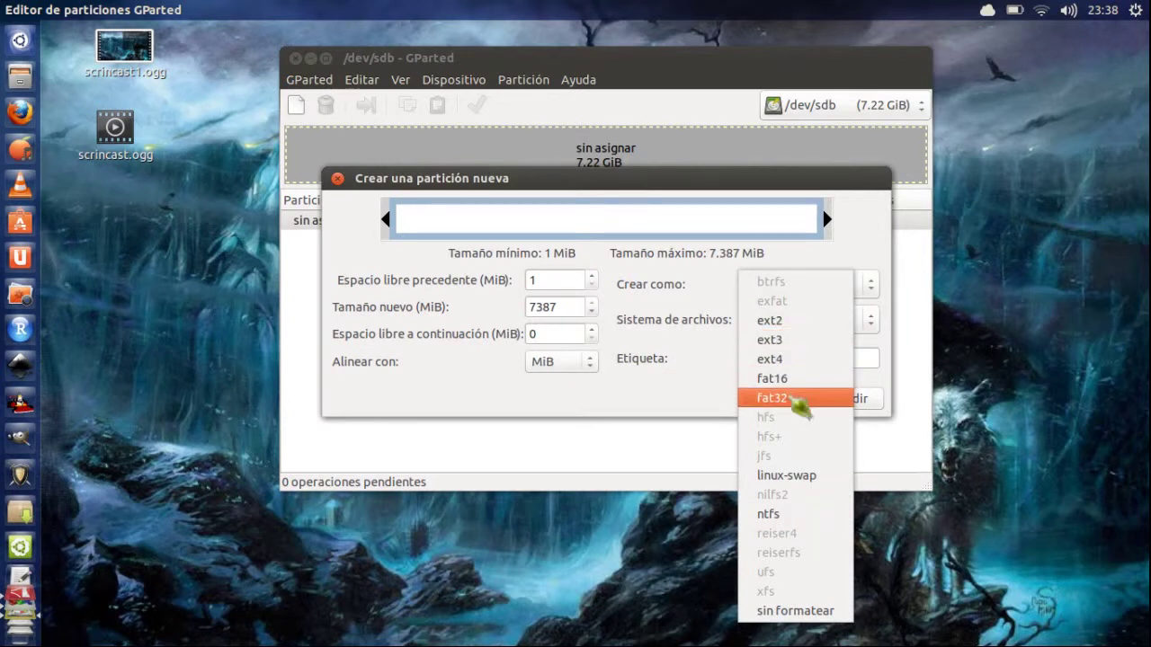
{"action": "left_click", "coordinate": [797, 399]}
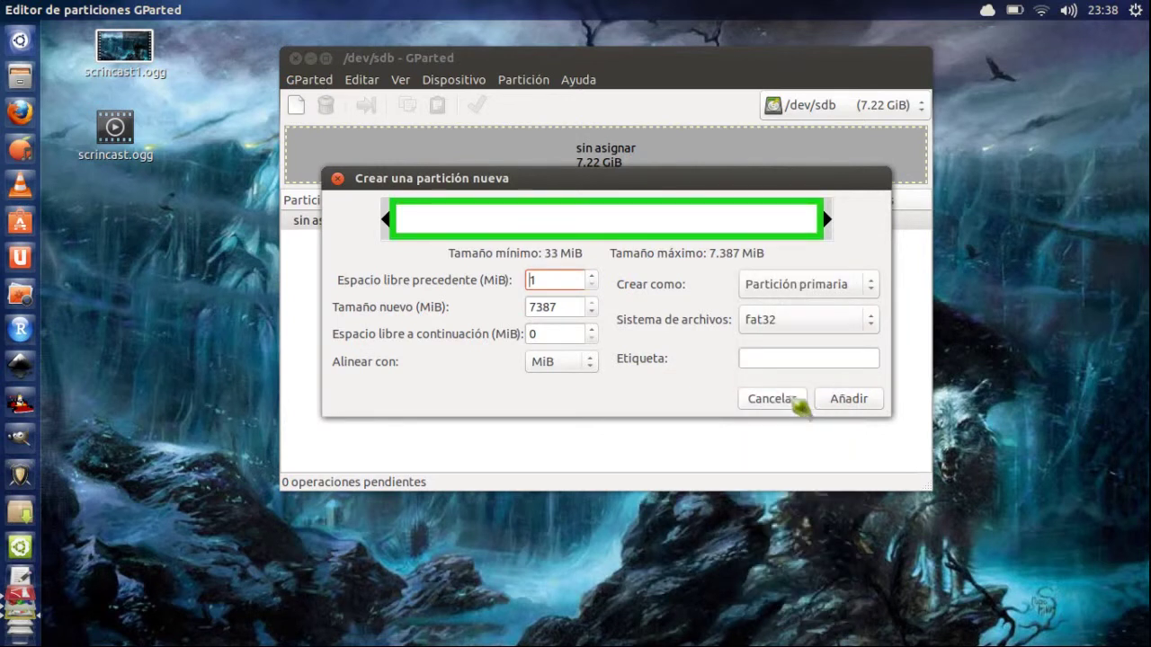
{"action": "left_click", "coordinate": [779, 360]}
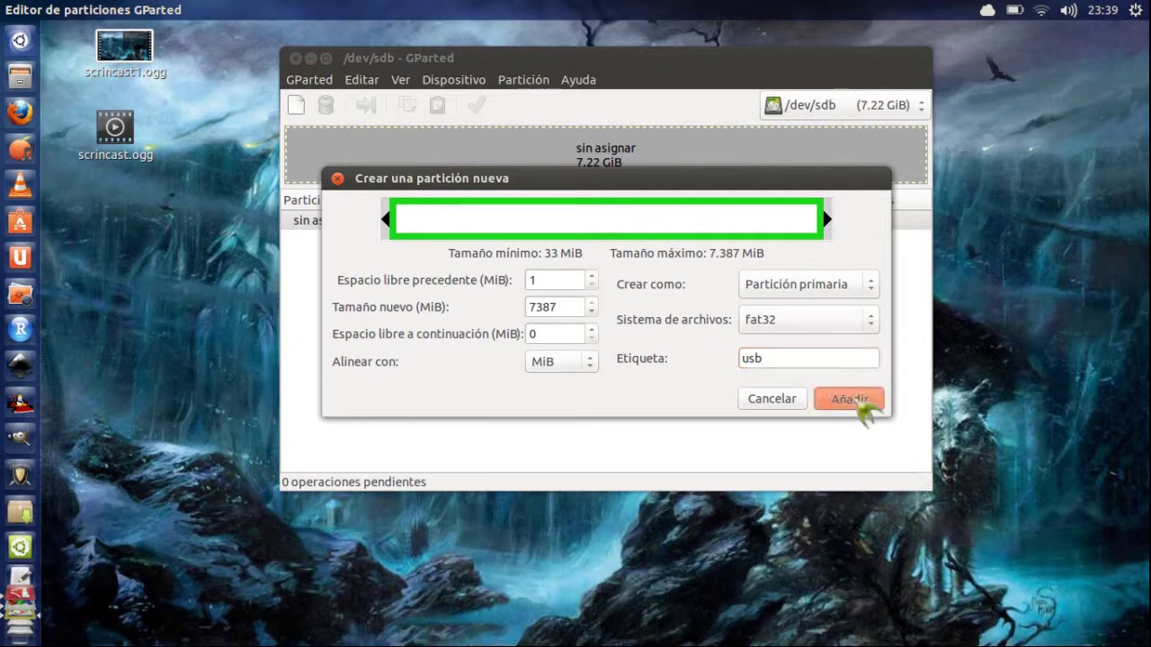
{"action": "left_click", "coordinate": [848, 399]}
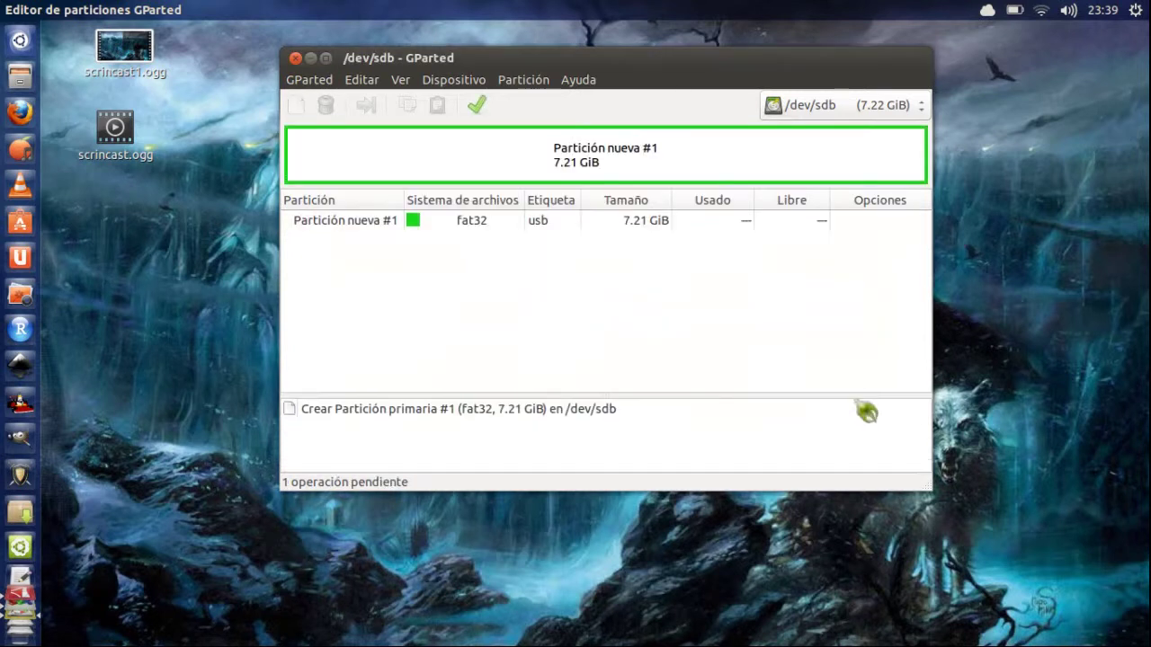
{"action": "left_click", "coordinate": [397, 227]}
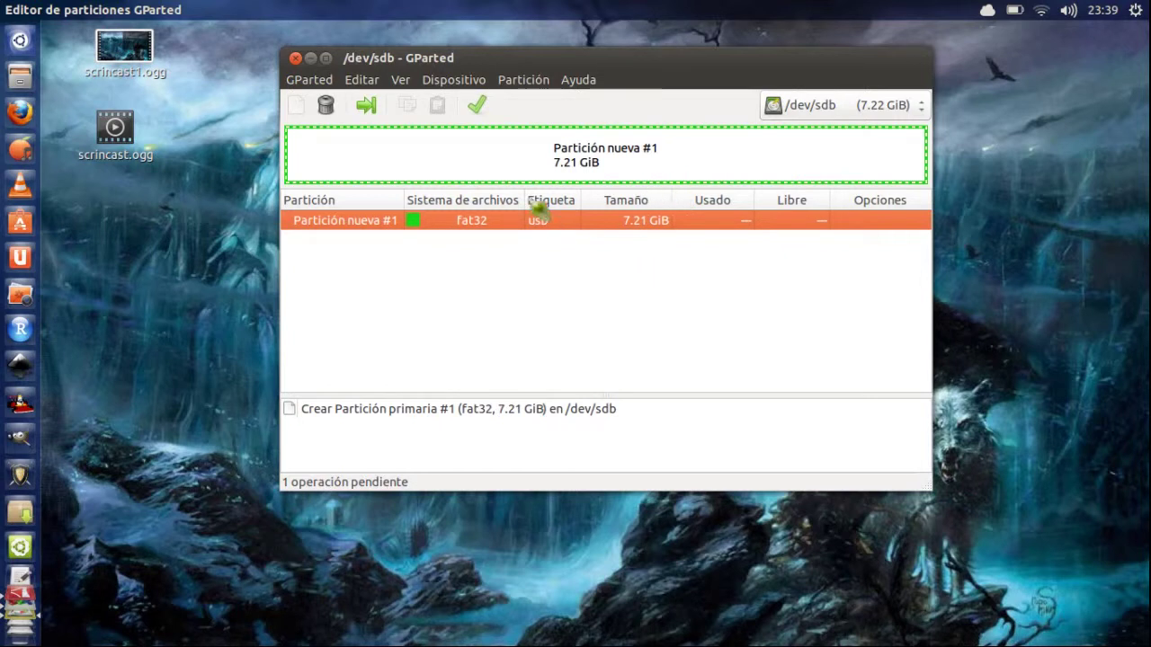
Step: Apply the pending creation of the primary fat32 partition on /dev/sdb and expand the operation's details
{"action": "left_click", "coordinate": [477, 108]}
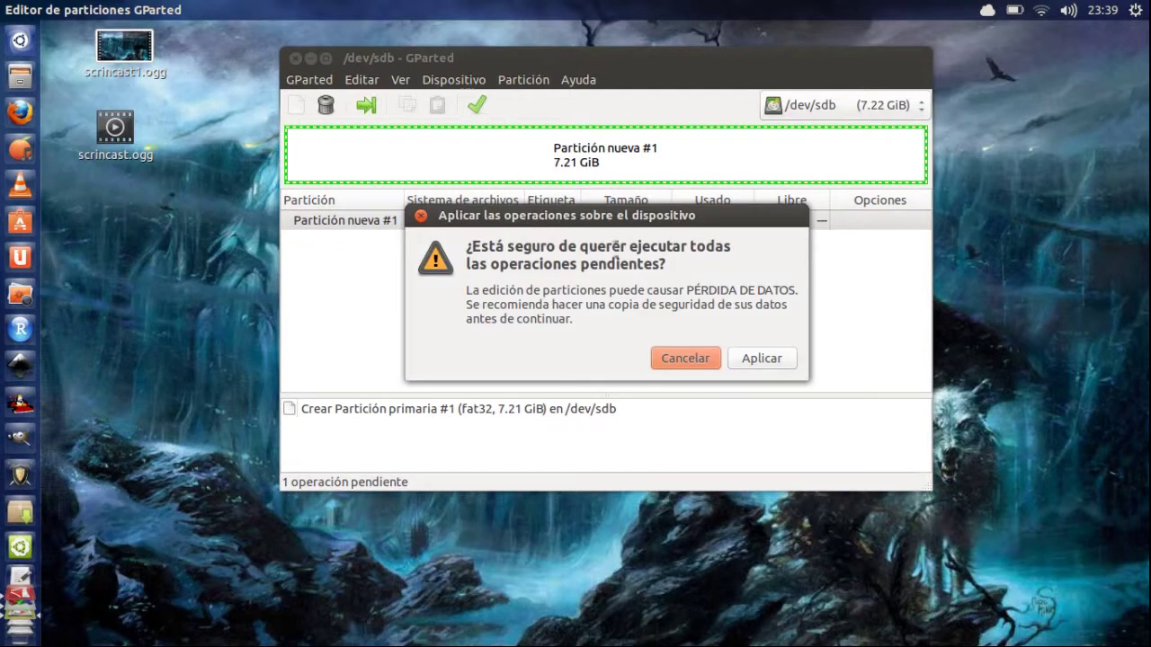
{"action": "left_click", "coordinate": [749, 367]}
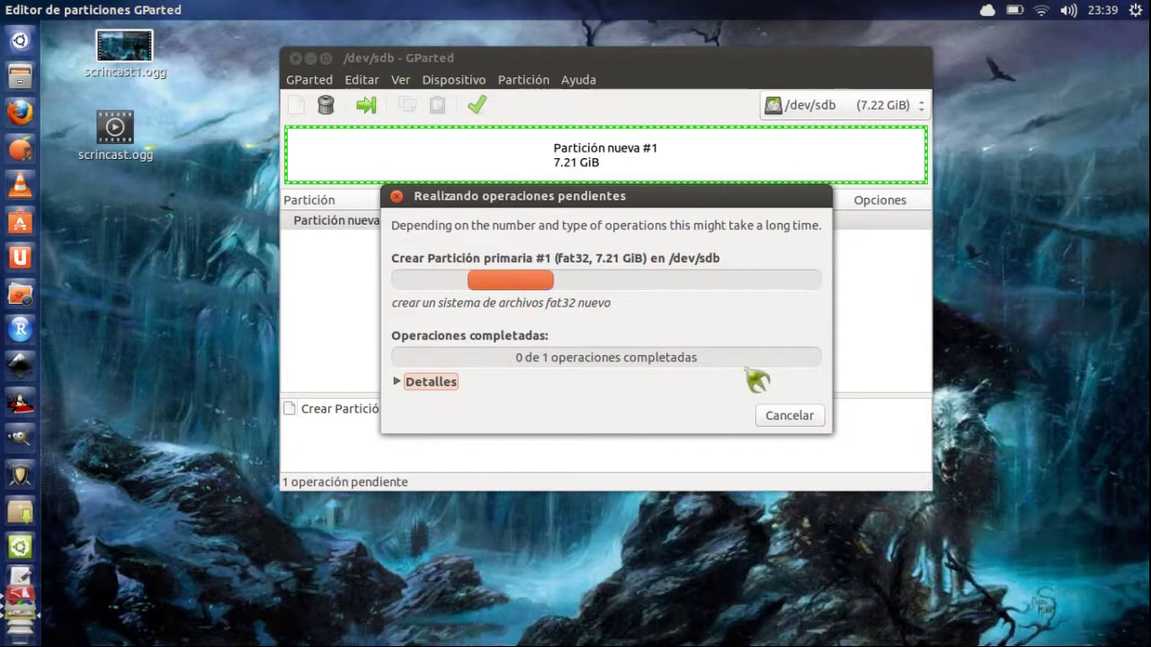
{"action": "left_click", "coordinate": [404, 385]}
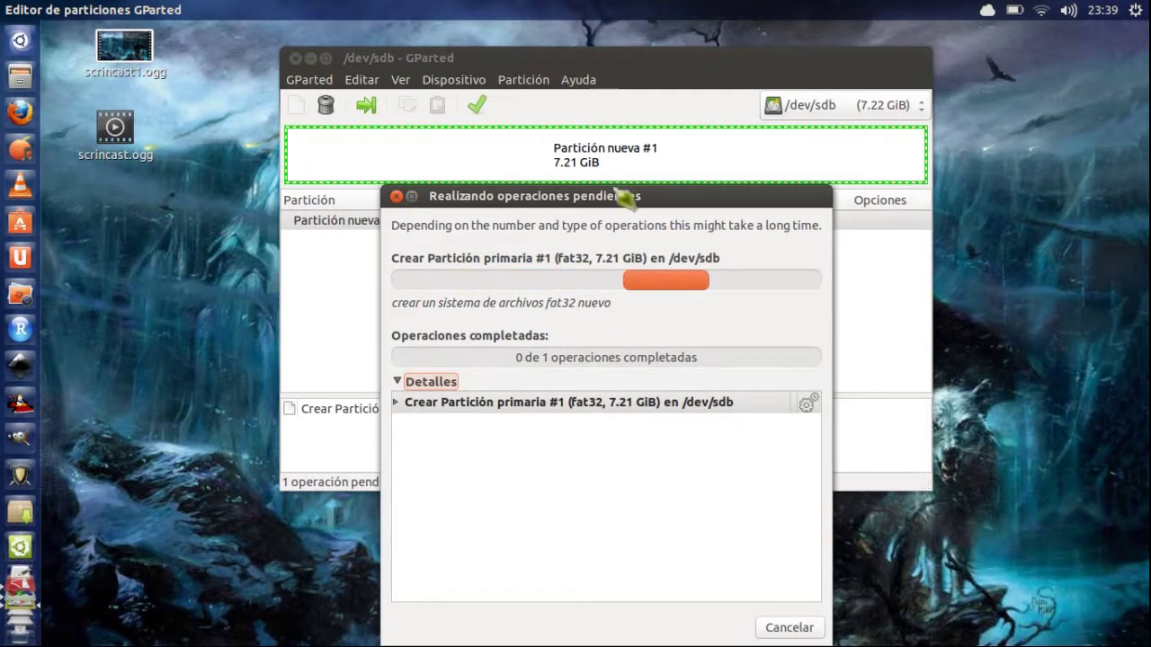
{"action": "left_click_drag", "start_coordinate": [615, 196], "coordinate": [898, 30]}
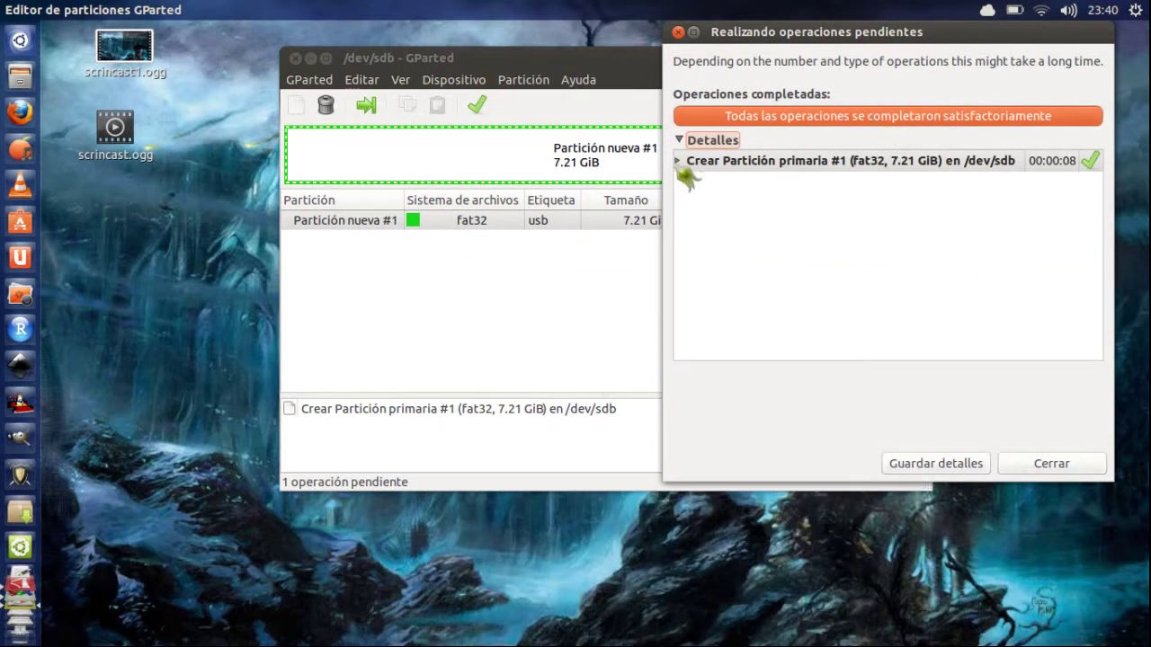
Step: Review the creation details down to the mkdosfs output, close the report and quit GParted
{"action": "left_click", "coordinate": [679, 161]}
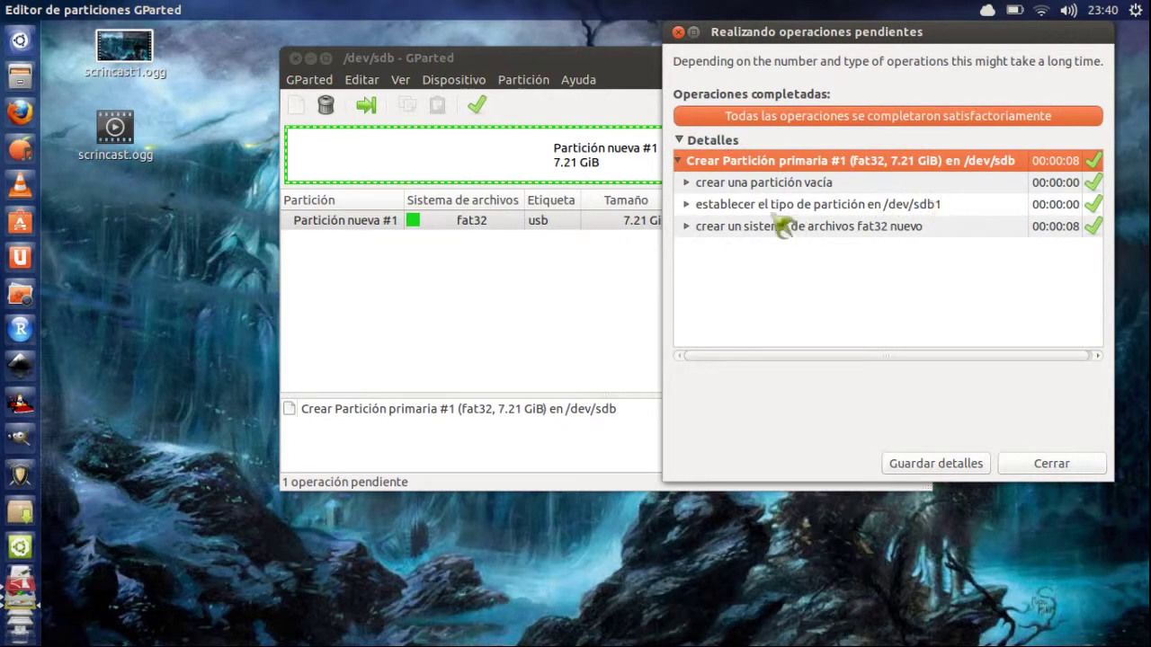
{"action": "left_click", "coordinate": [688, 229]}
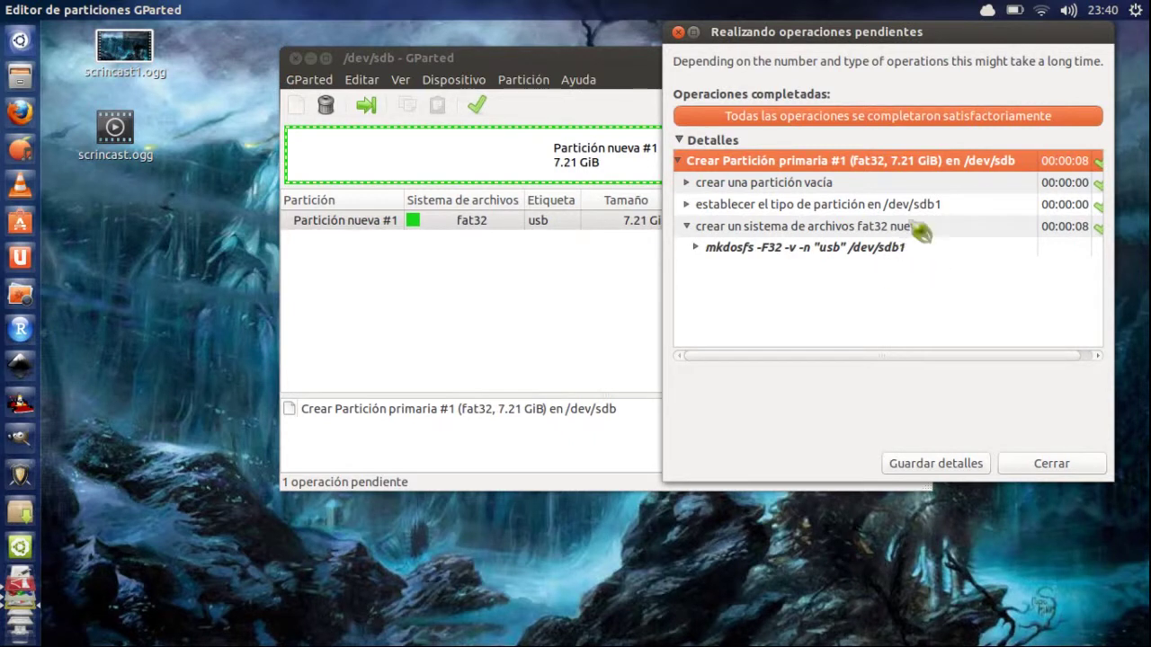
{"action": "left_click", "coordinate": [696, 247]}
{"action": "scroll", "coordinate": [849, 280], "scroll_direction": "down", "scroll_amount": 1}
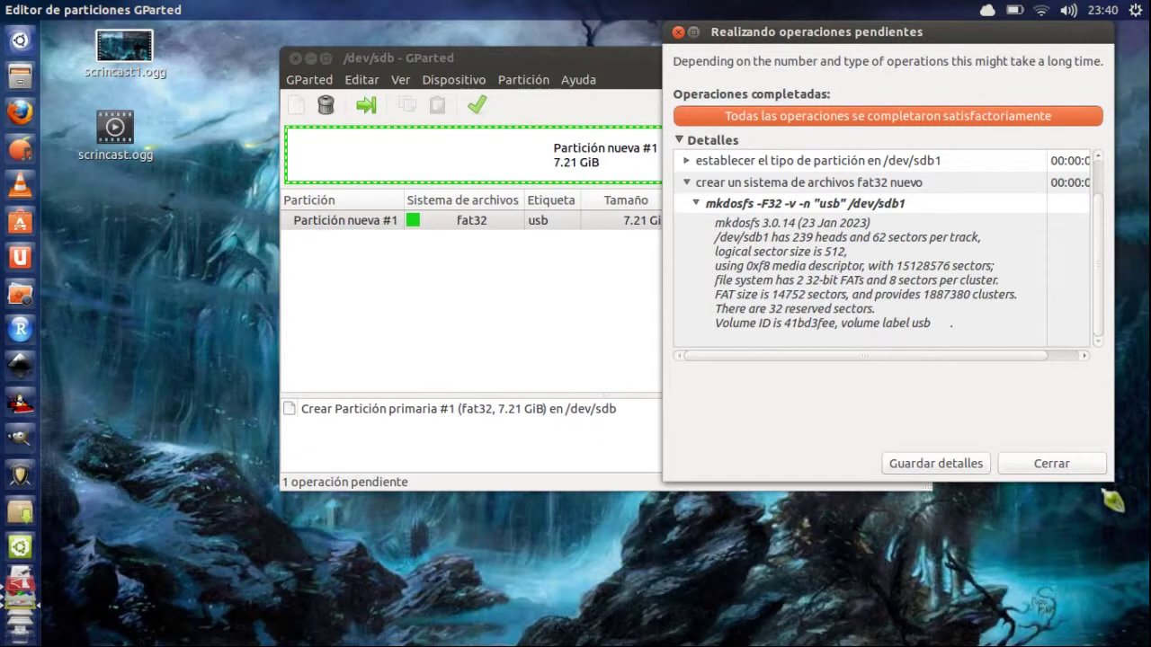
{"action": "left_click", "coordinate": [1095, 468]}
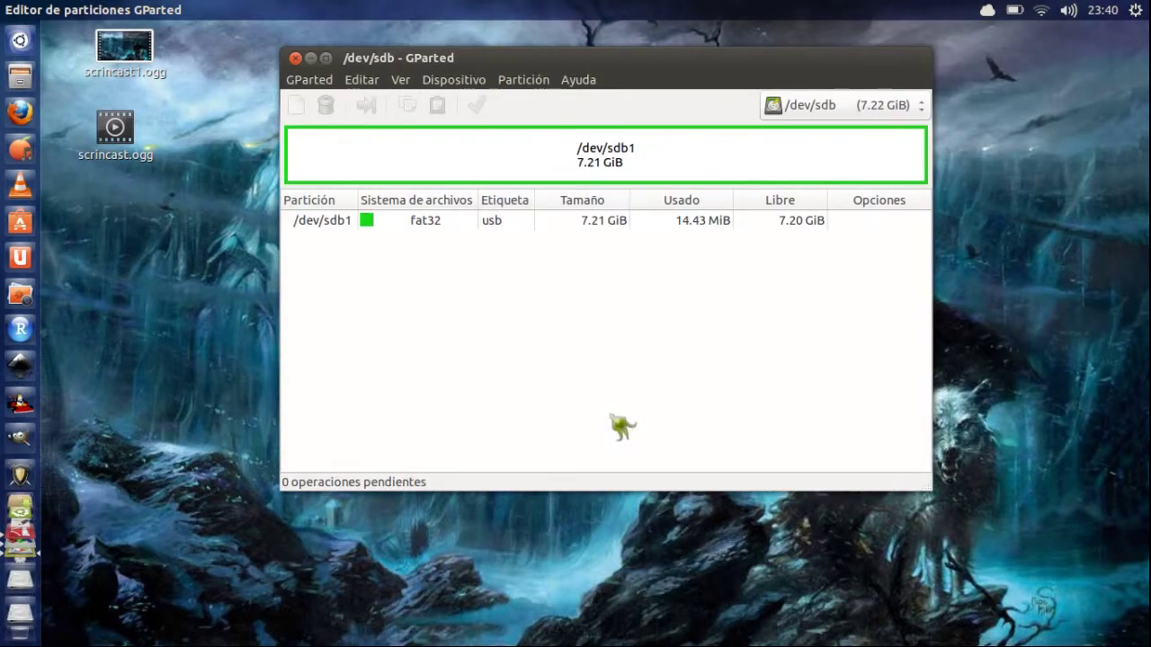
{"action": "left_click", "coordinate": [445, 229]}
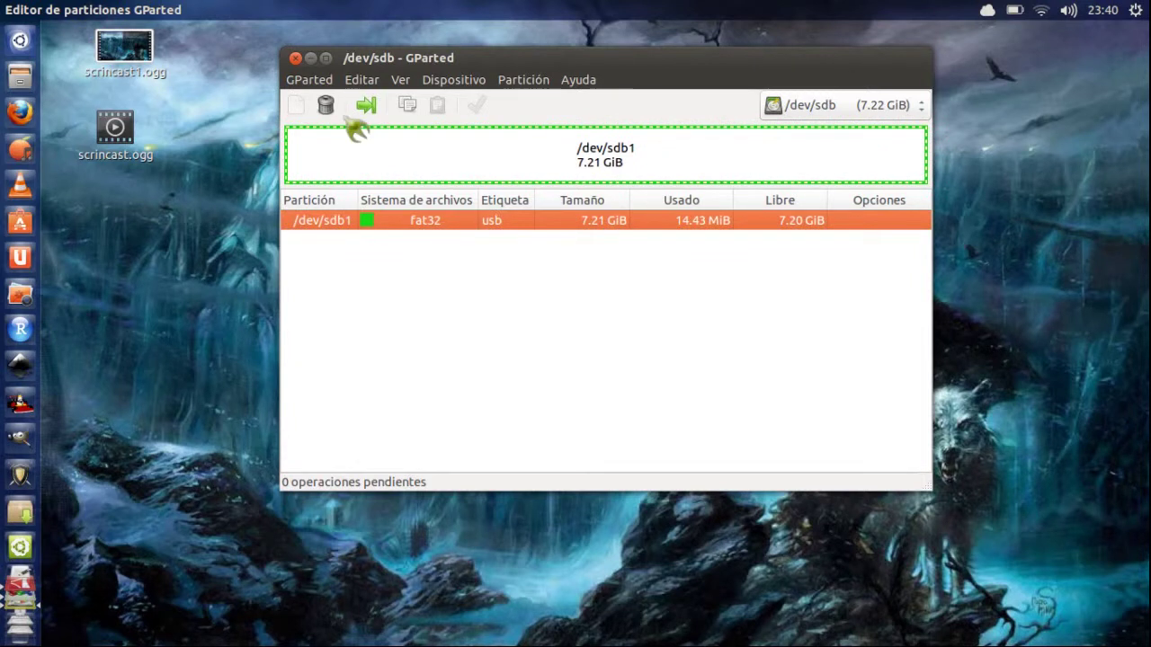
{"action": "left_click", "coordinate": [296, 57]}
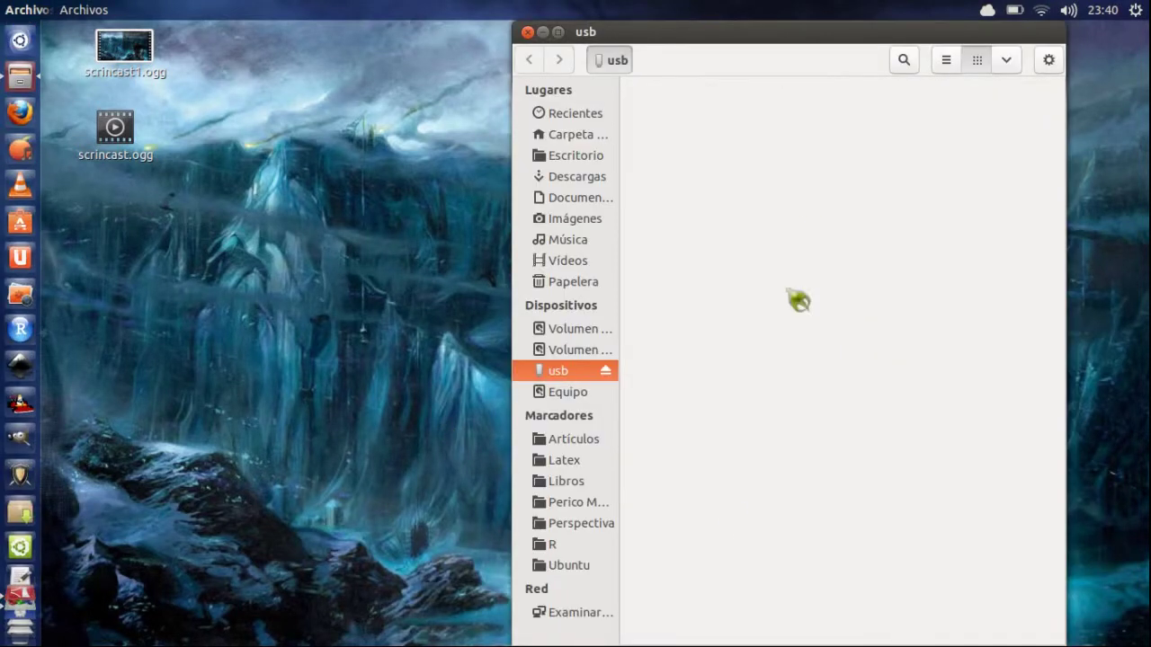
Step: View the properties of the usb drive in the file manager, eject the drive and close the window
{"action": "right_click", "coordinate": [812, 208]}
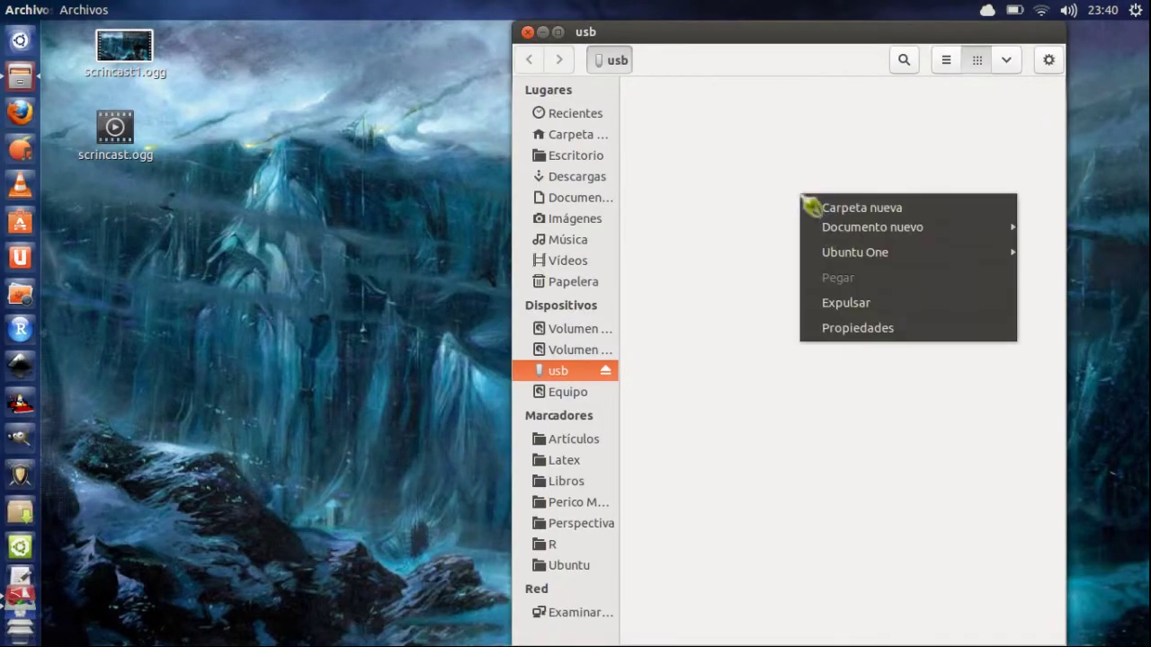
{"action": "left_click", "coordinate": [868, 330]}
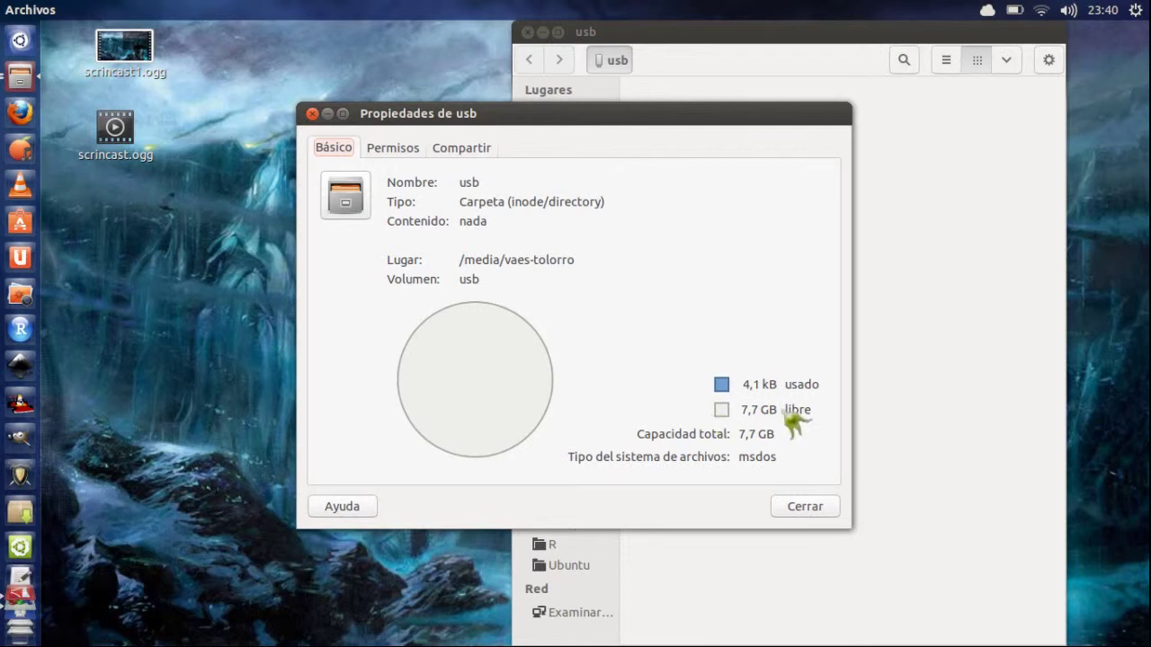
{"action": "left_click", "coordinate": [809, 511]}
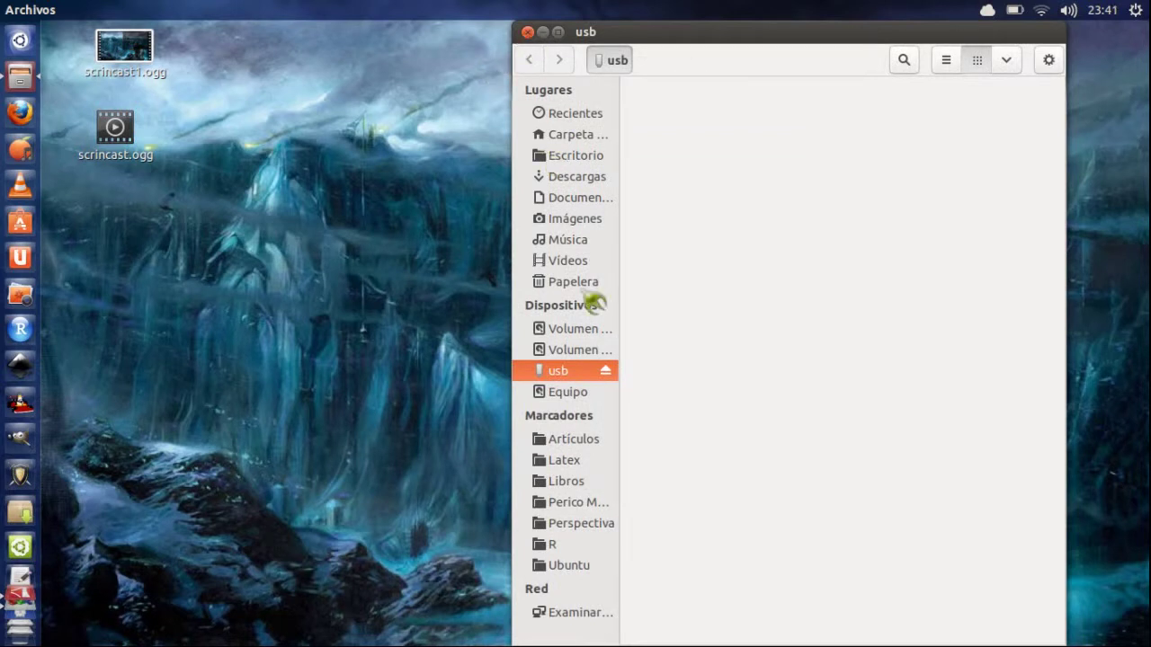
{"action": "left_click", "coordinate": [608, 372]}
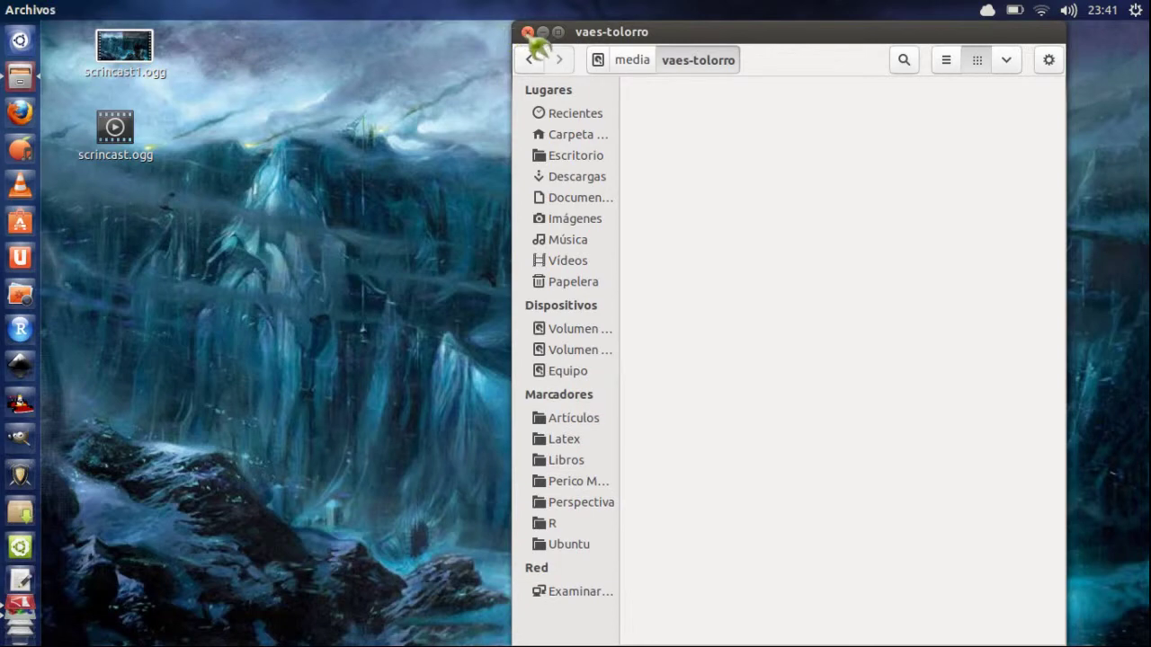
{"action": "left_click", "coordinate": [529, 33]}
Step: Launch GParted again, authenticating with the account password, and move its window to the middle of the desktop
{"action": "key", "text": "super"}
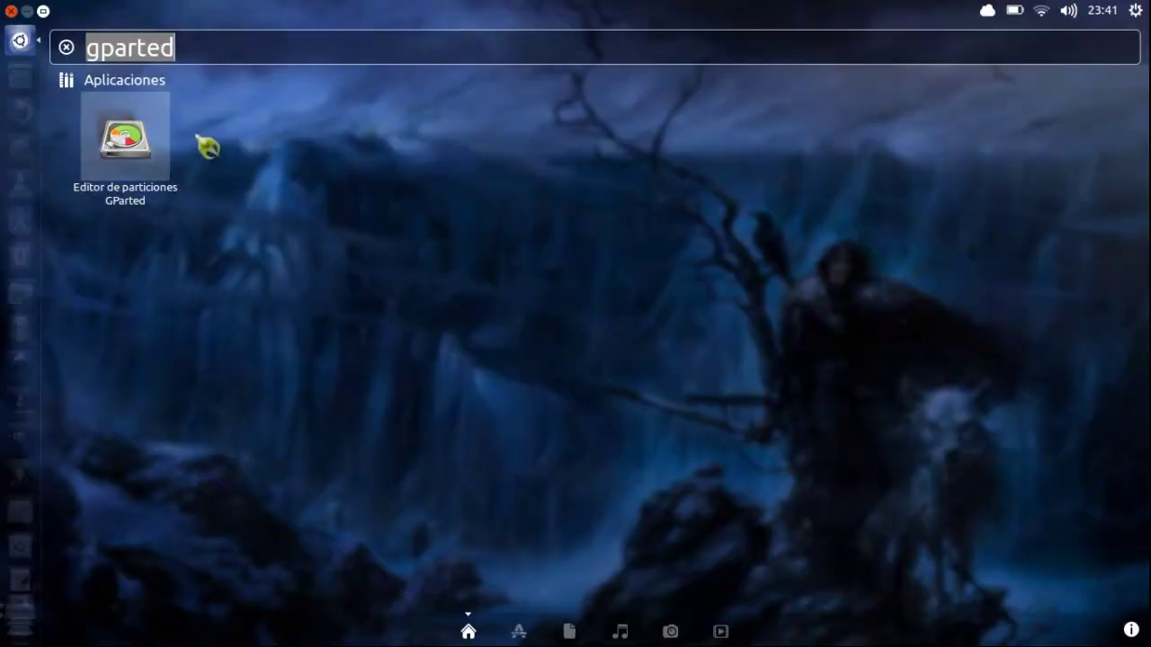
{"action": "left_click", "coordinate": [153, 147]}
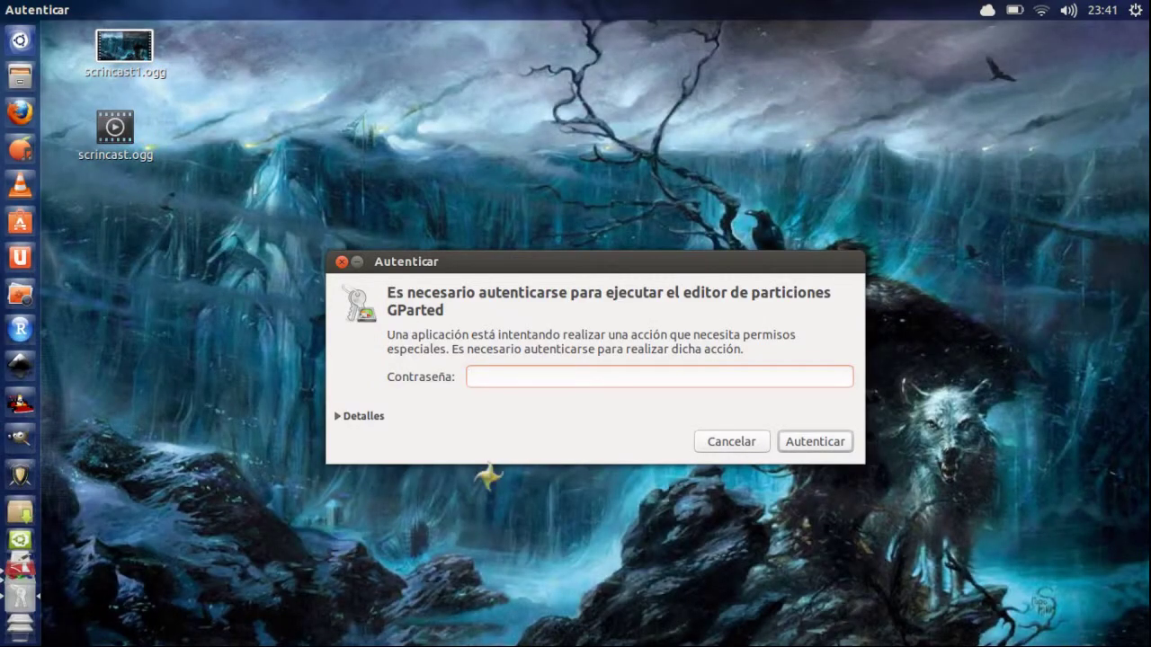
{"action": "type", "text": "••••••••"}
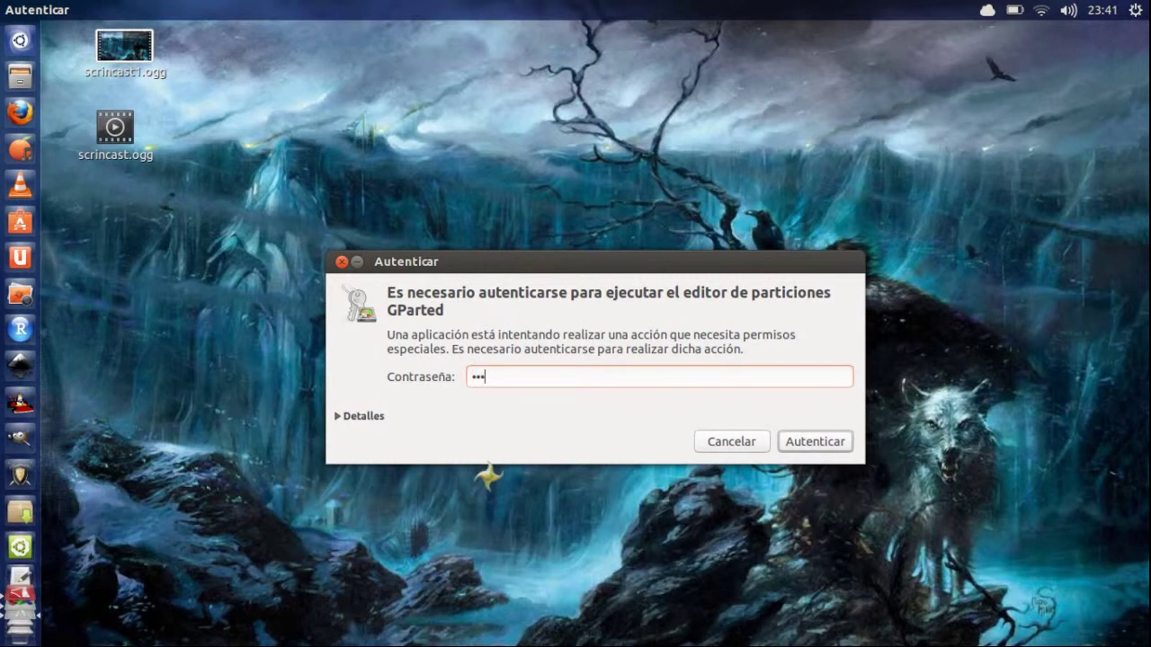
{"action": "key", "text": "Return"}
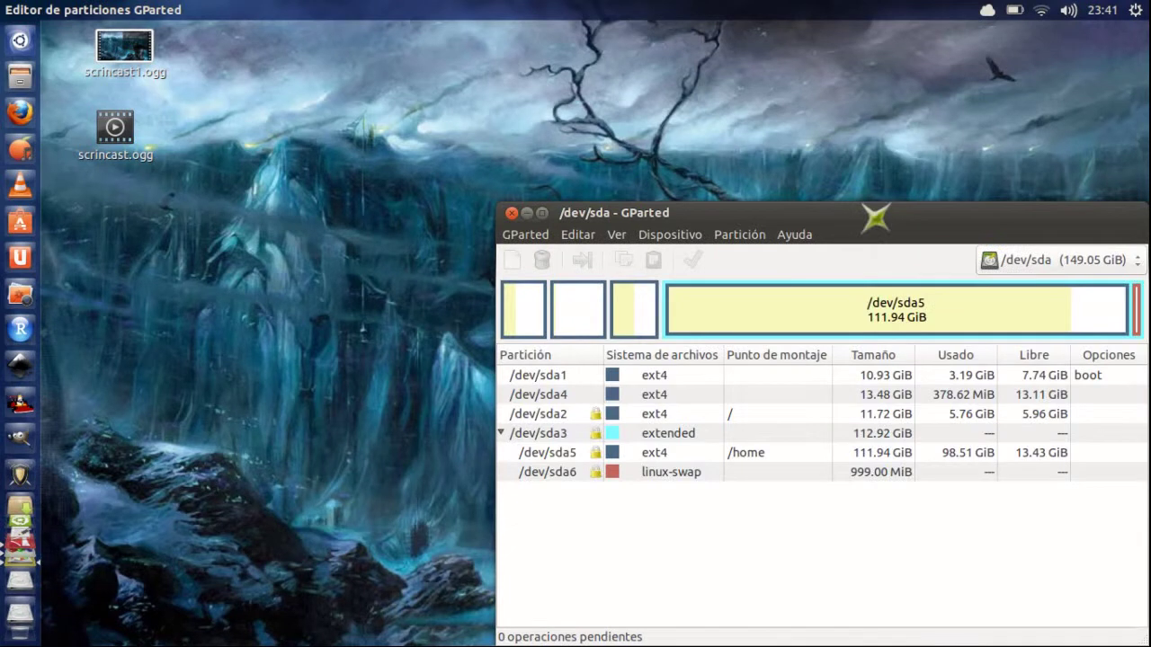
{"action": "left_click_drag", "start_coordinate": [877, 214], "coordinate": [664, 98]}
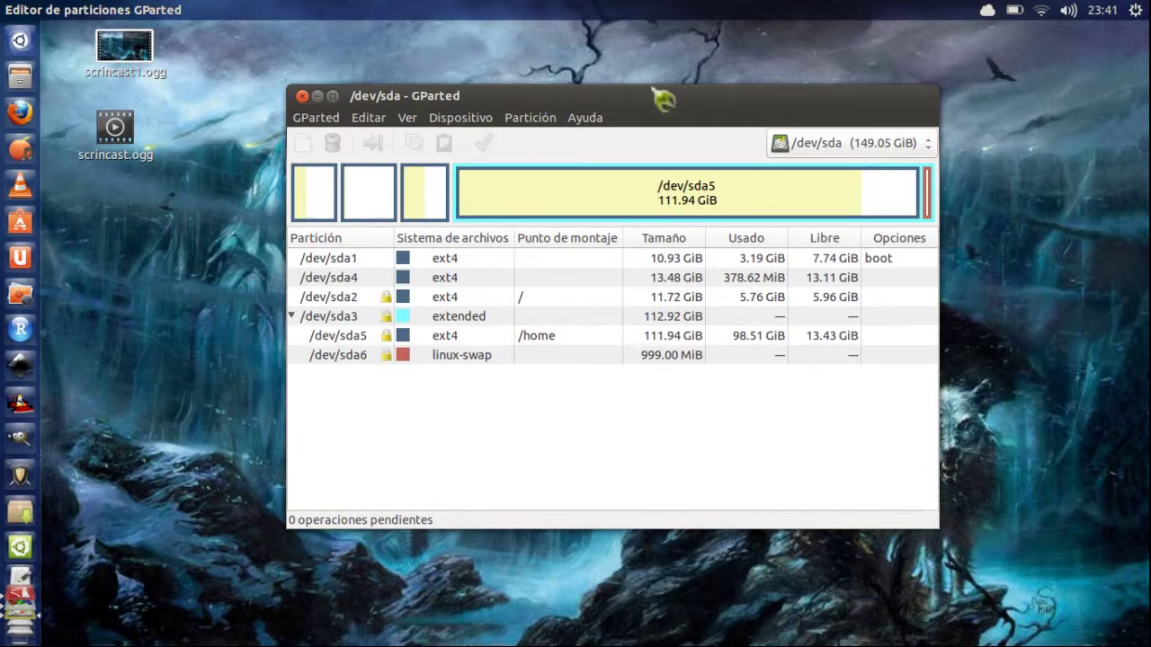
Step: Check the list of available devices for the USB drive
{"action": "left_click", "coordinate": [933, 146]}
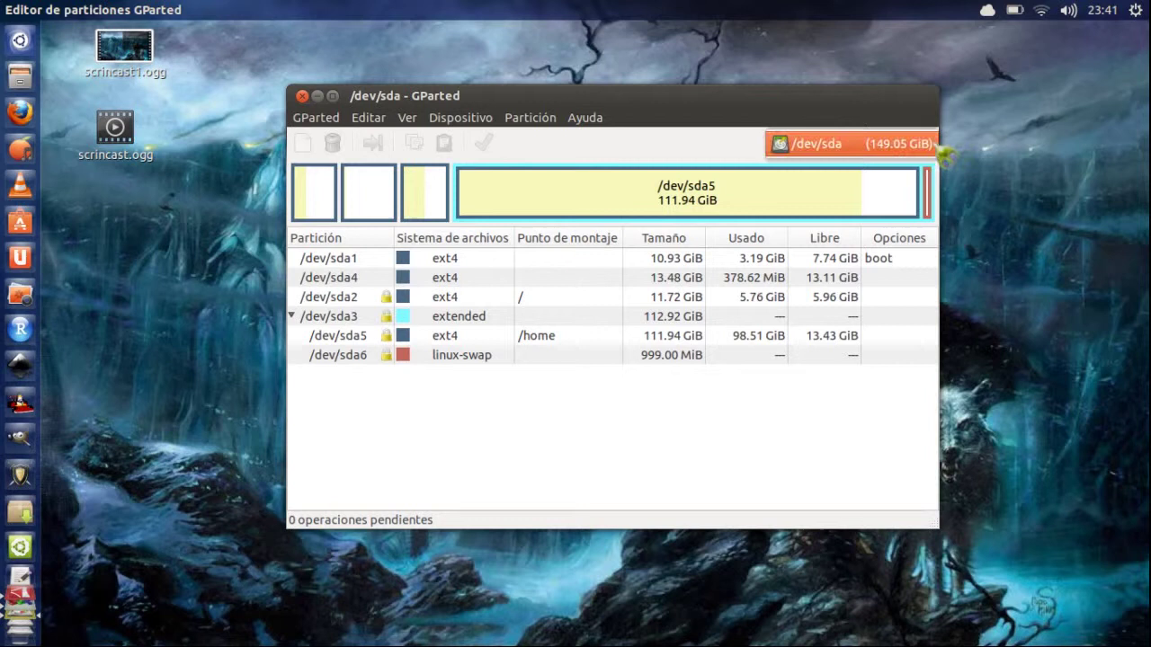
{"action": "left_click", "coordinate": [934, 160]}
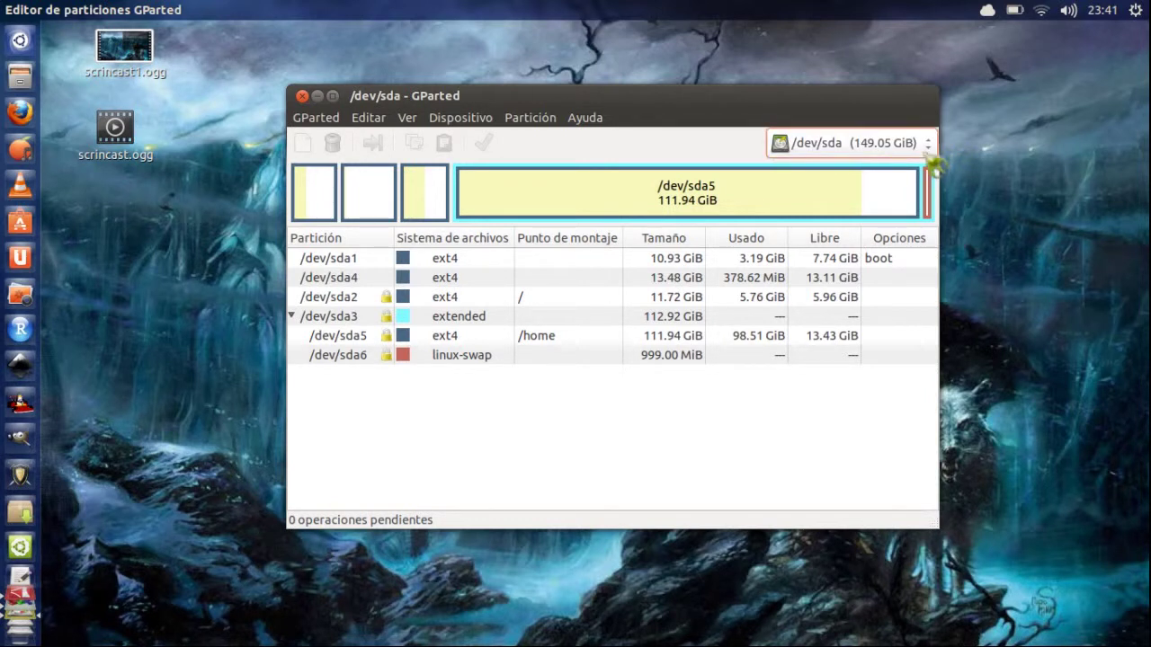
{"action": "scroll", "coordinate": [23, 620], "scroll_direction": "down", "scroll_amount": 5}
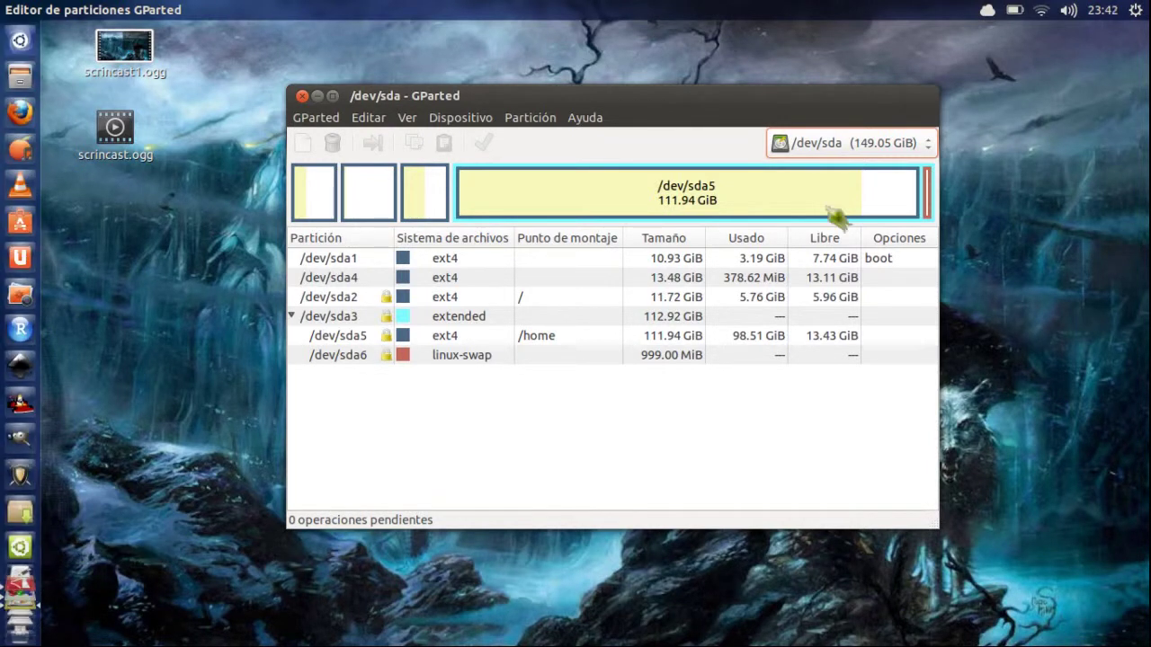
{"action": "left_click", "coordinate": [919, 153]}
{"action": "left_click", "coordinate": [918, 151]}
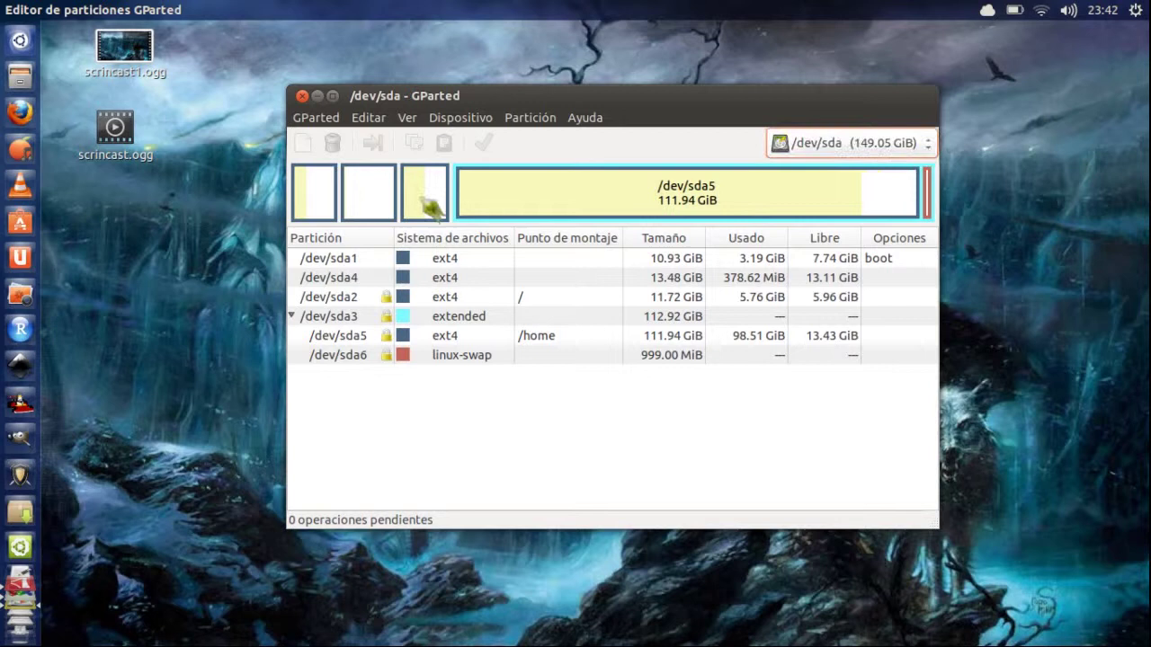
Step: Refresh GParted's devices and check the device list again for the USB drive
{"action": "left_click", "coordinate": [331, 118]}
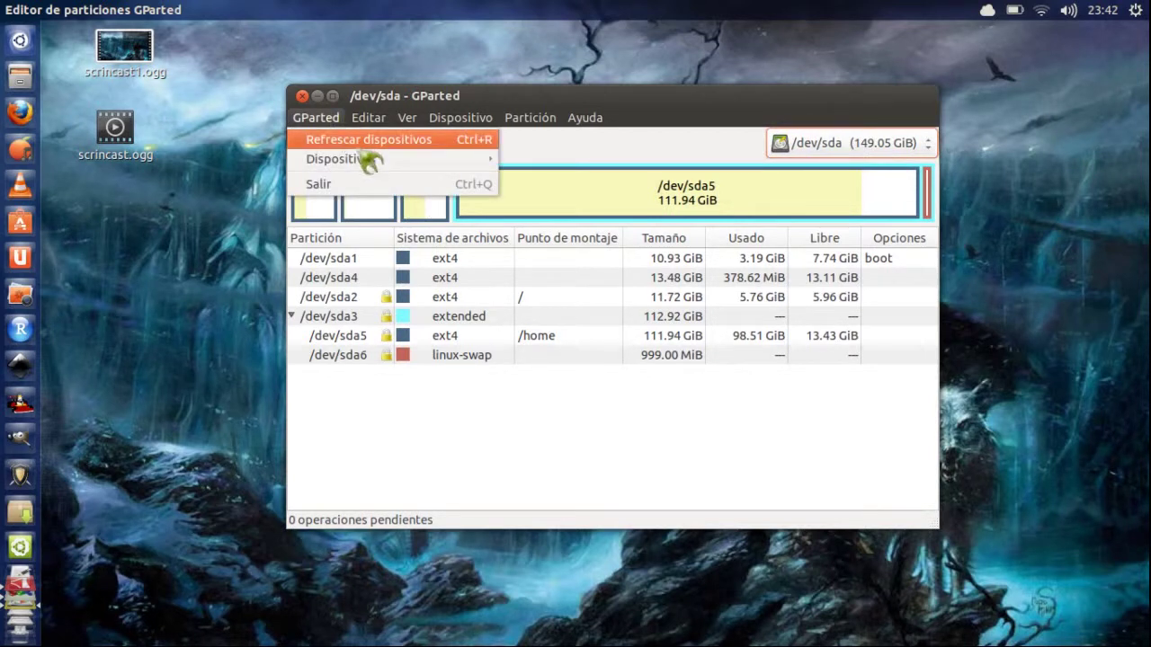
{"action": "left_click", "coordinate": [397, 142]}
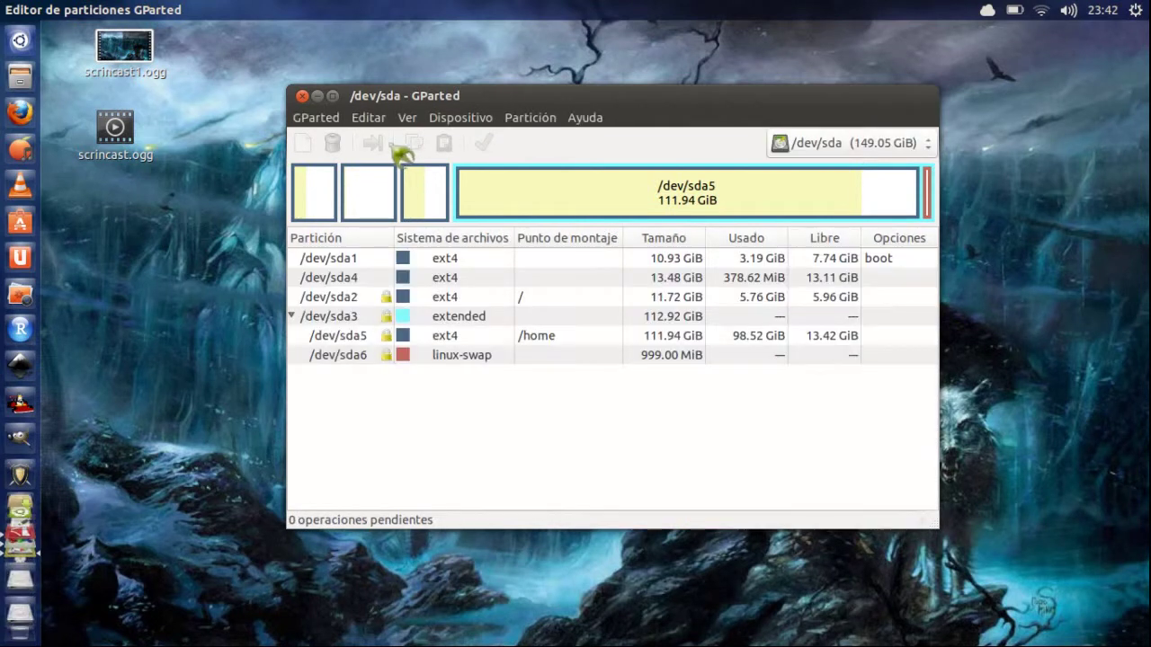
{"action": "left_click", "coordinate": [823, 144]}
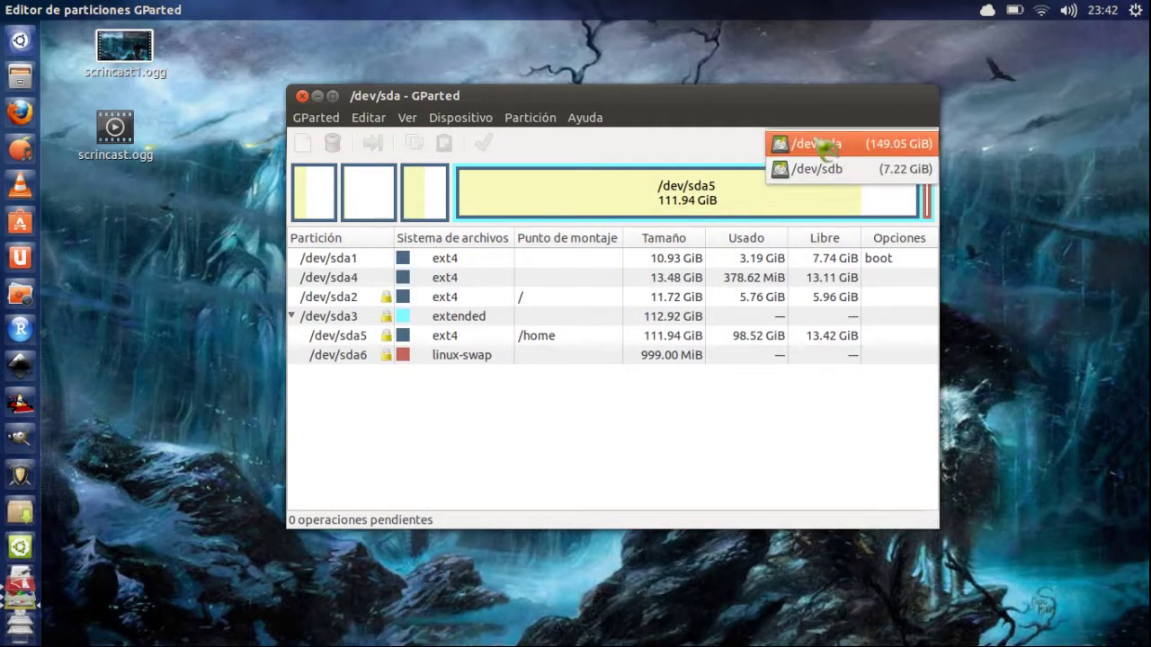
{"action": "left_click", "coordinate": [823, 145]}
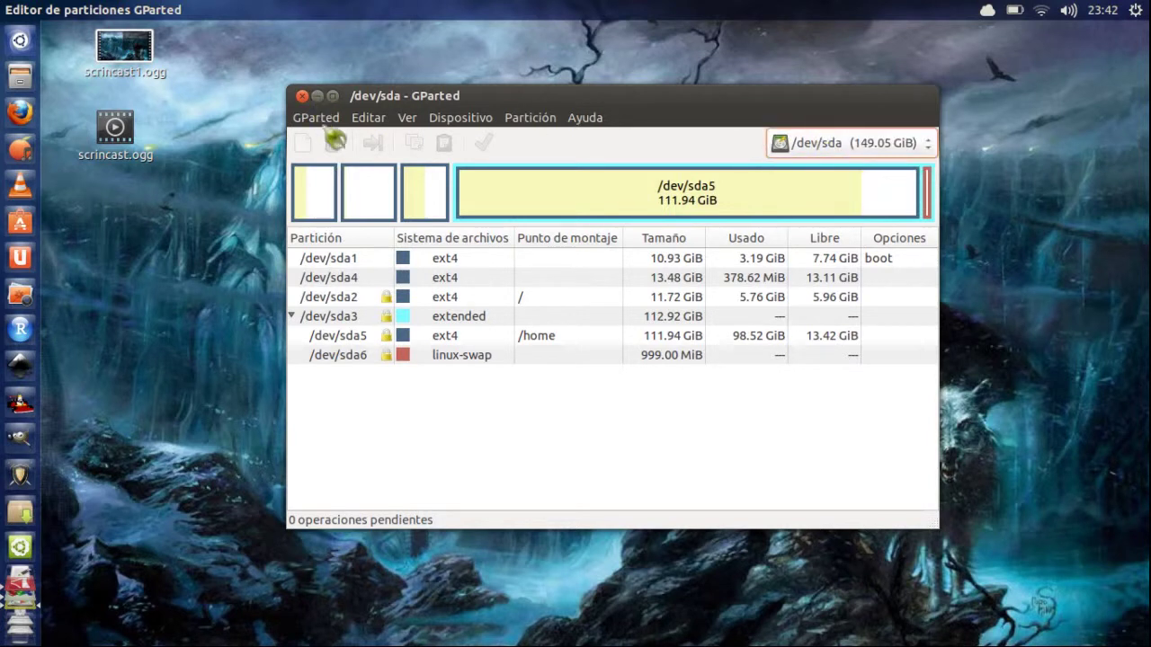
{"action": "left_click", "coordinate": [334, 120]}
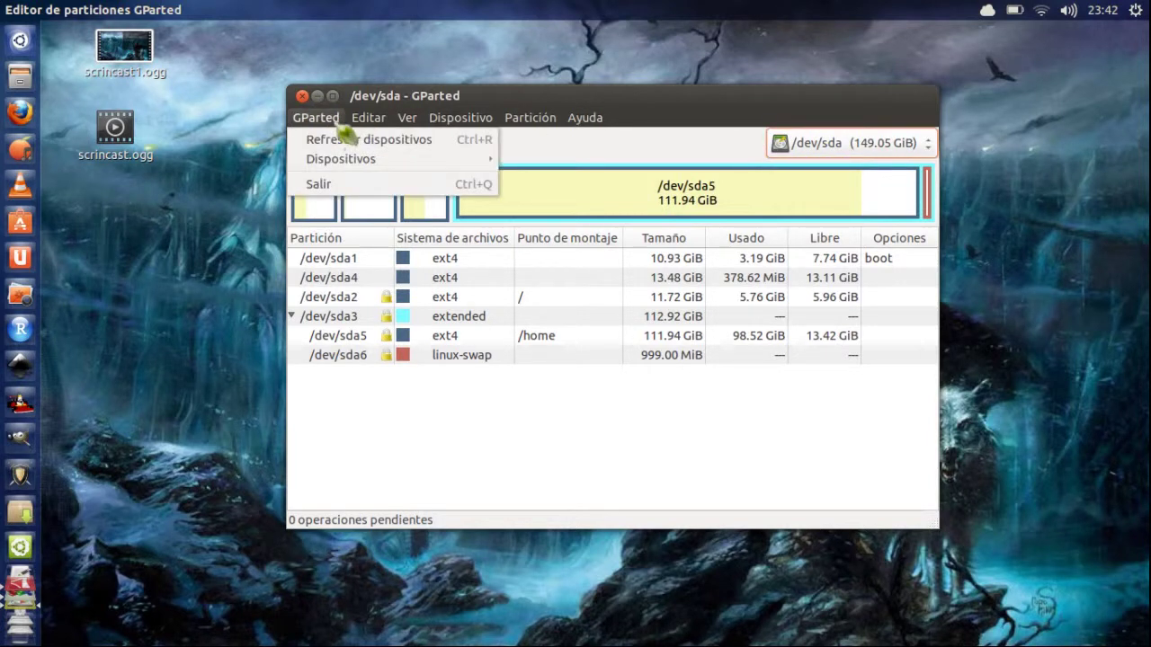
{"action": "mouse_move", "coordinate": [351, 159]}
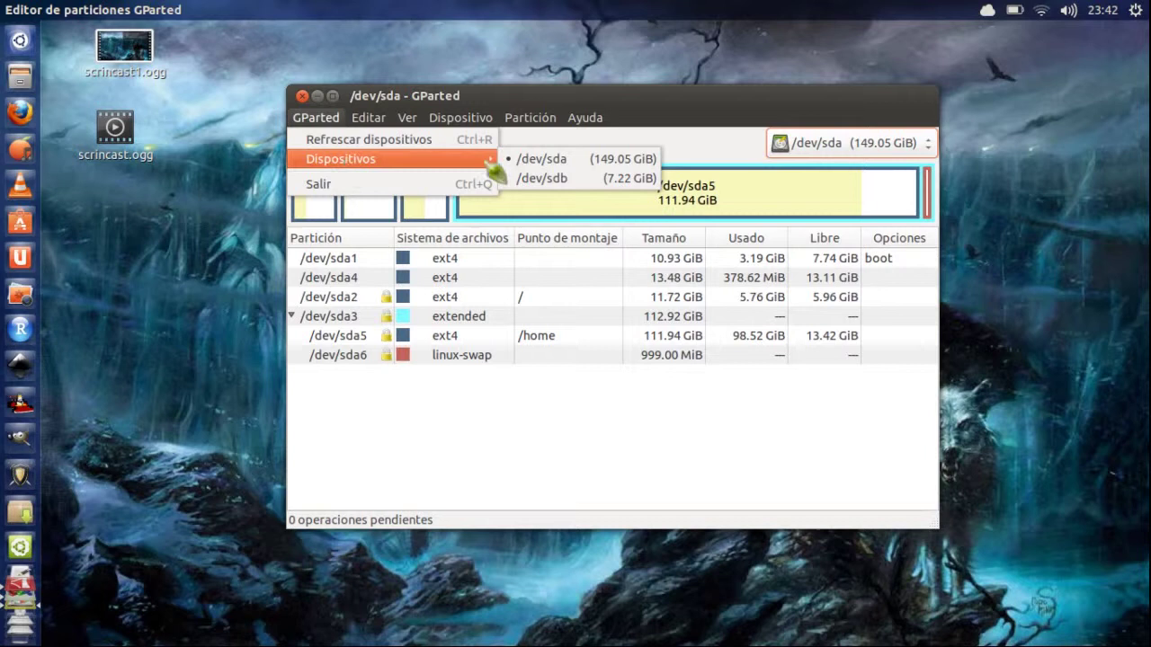
{"action": "mouse_move", "coordinate": [376, 122]}
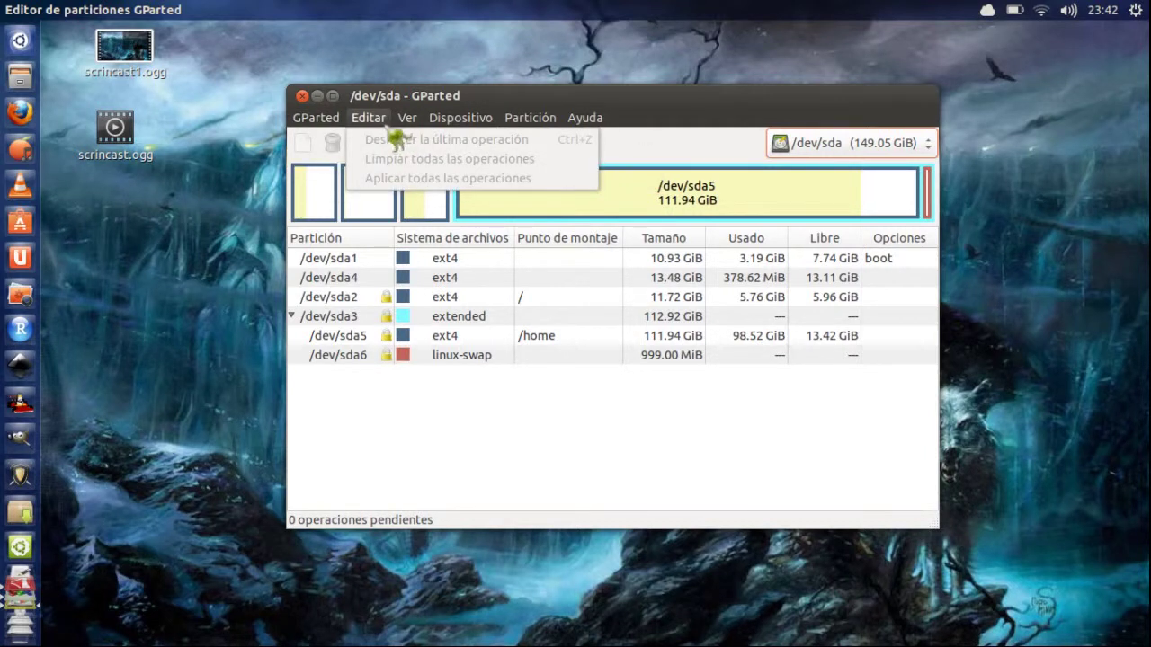
{"action": "mouse_move", "coordinate": [526, 132]}
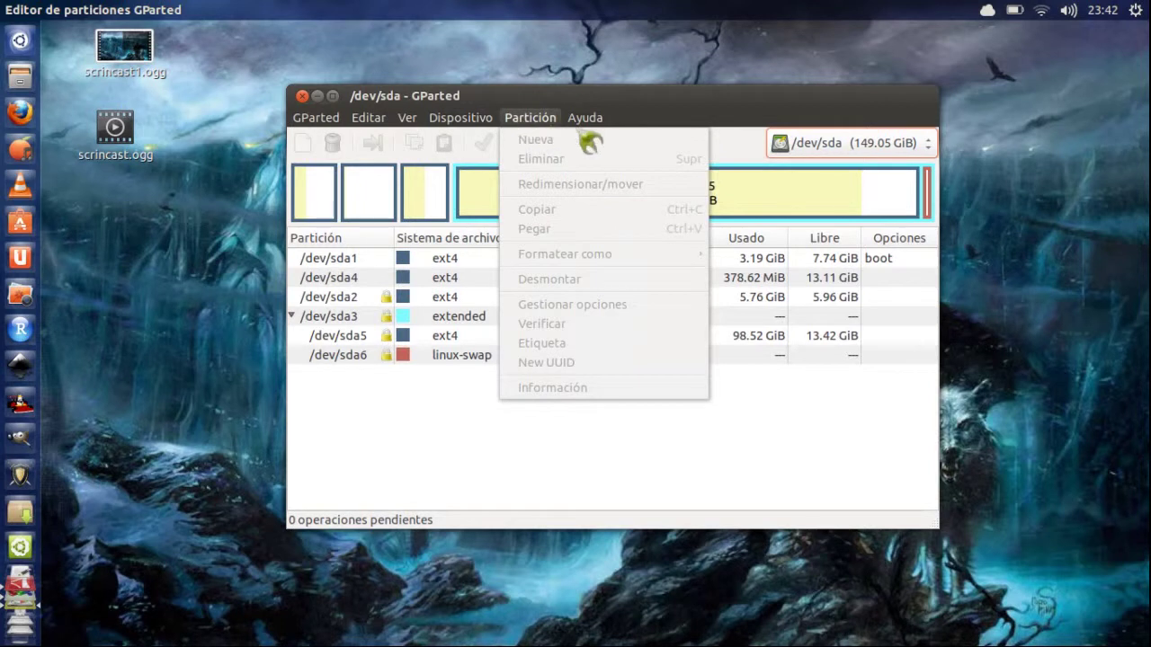
{"action": "mouse_move", "coordinate": [461, 118]}
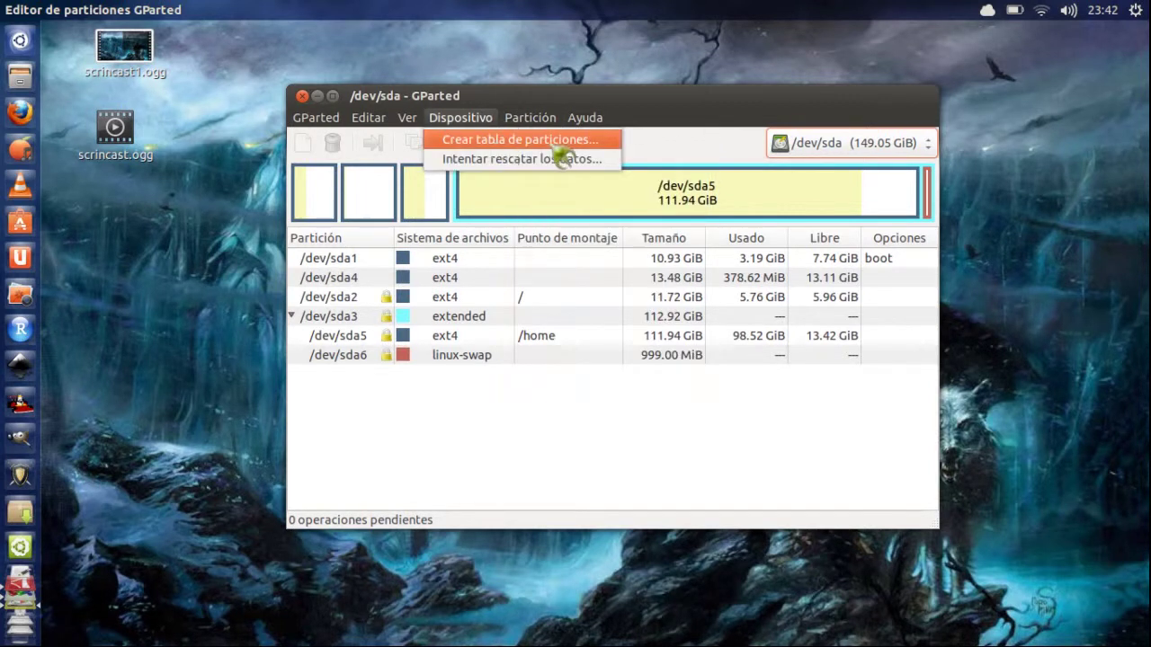
{"action": "left_click", "coordinate": [779, 399]}
Step: Switch GParted to the /dev/sdb device and select its fat32 partition /dev/sdb1
{"action": "left_click", "coordinate": [895, 144]}
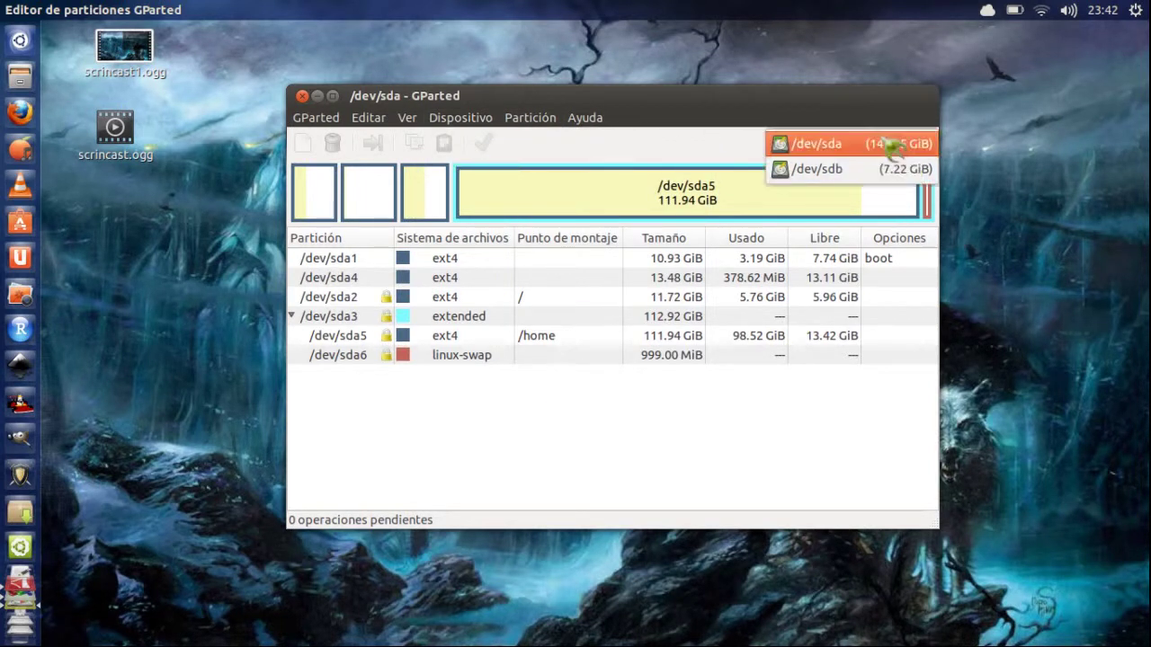
{"action": "left_click", "coordinate": [877, 171]}
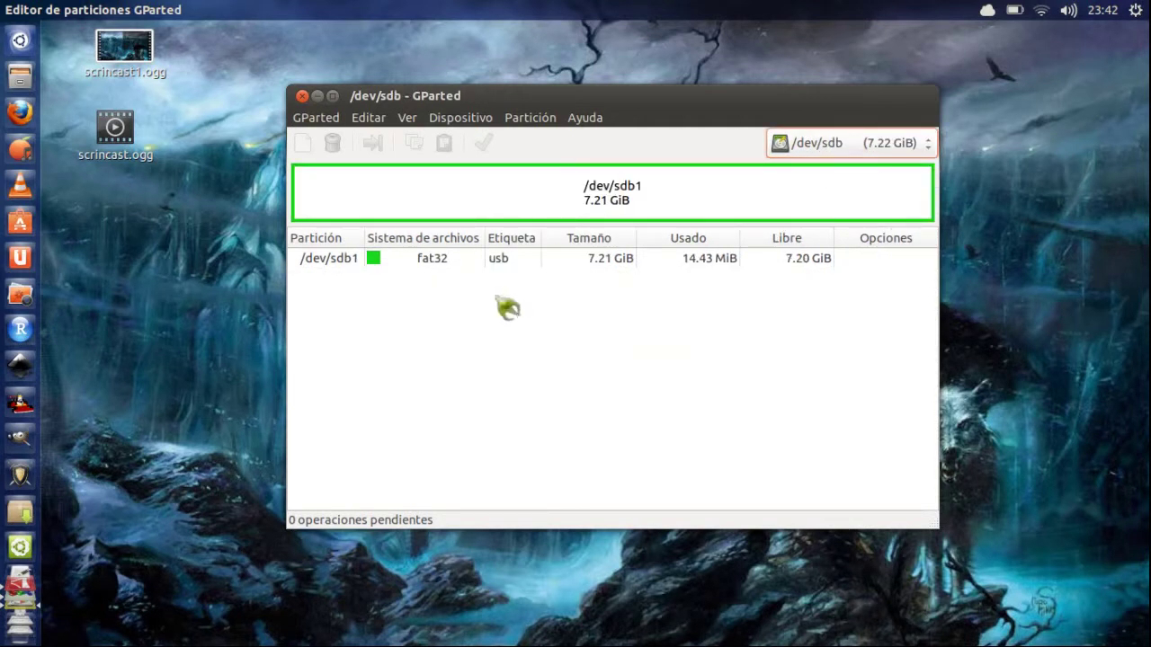
{"action": "left_click", "coordinate": [485, 265]}
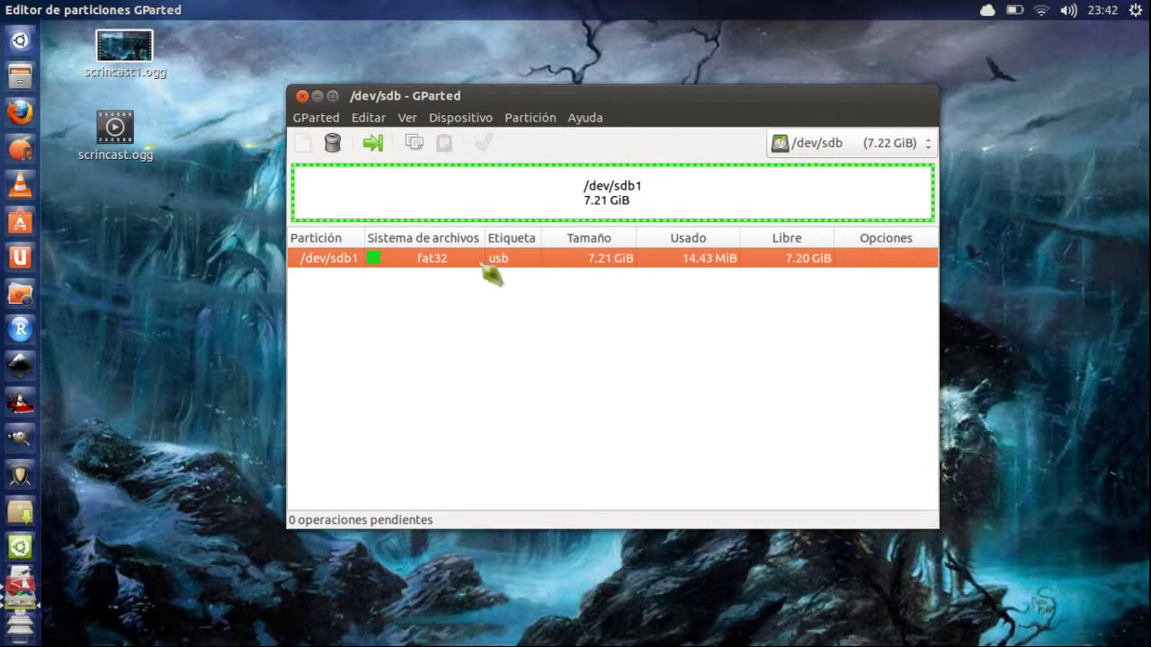
Step: Delete the fat32 partition /dev/sdb1 from the USB drive, apply the pending operation and dismiss the completion report
{"action": "left_click", "coordinate": [332, 143]}
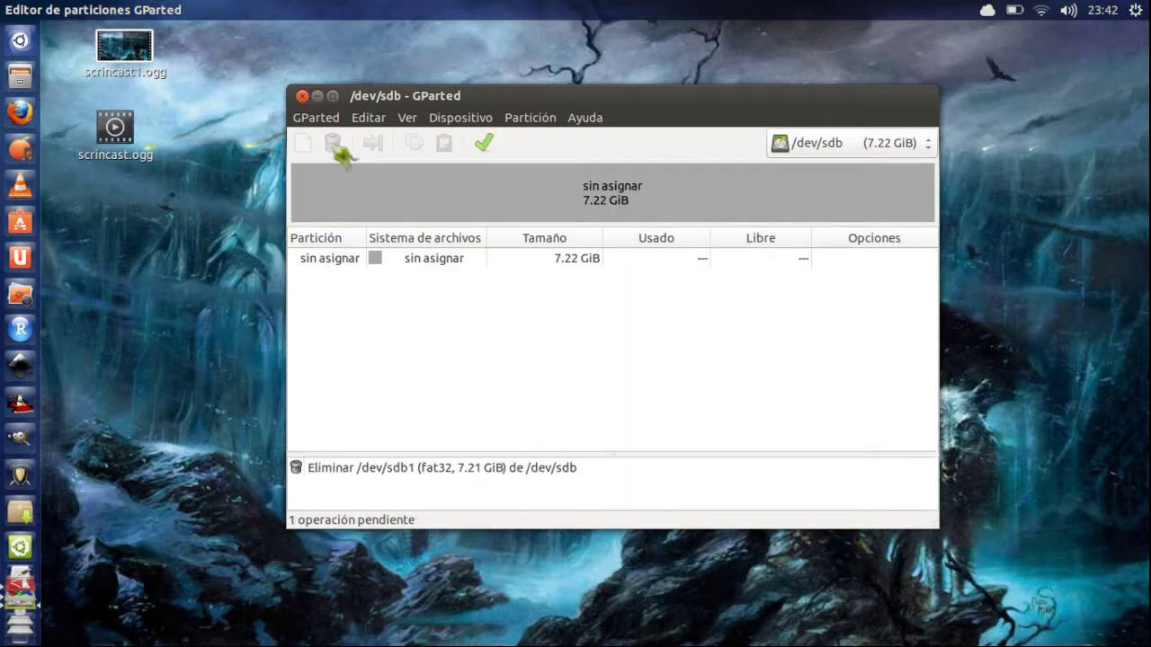
{"action": "left_click", "coordinate": [483, 143]}
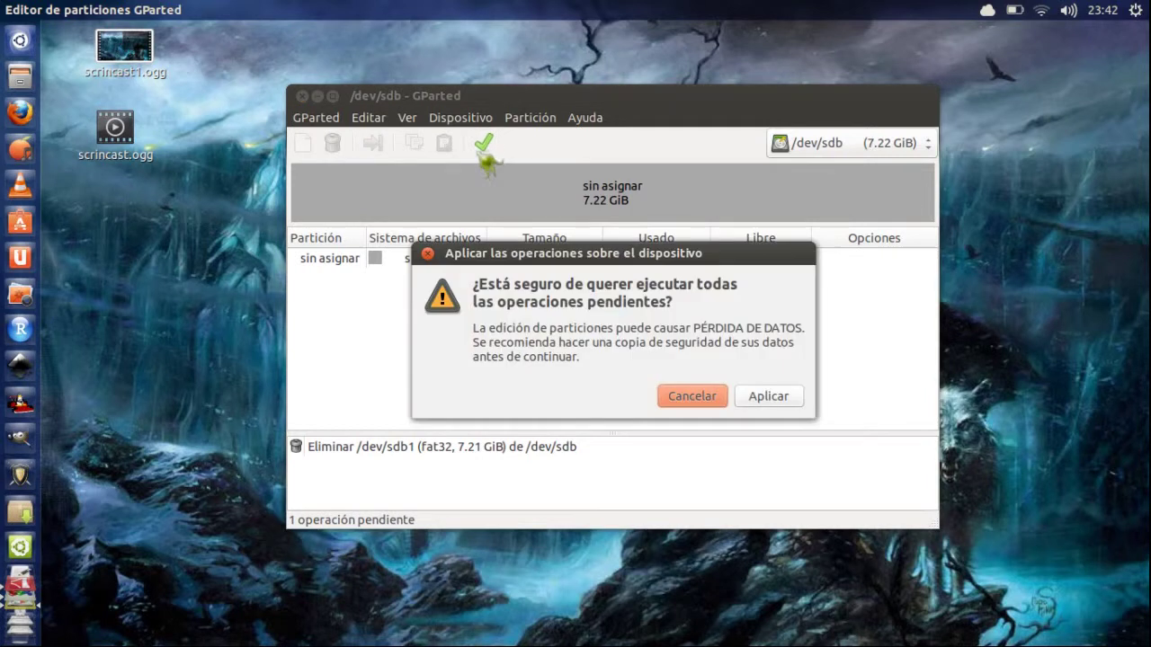
{"action": "left_click", "coordinate": [799, 400]}
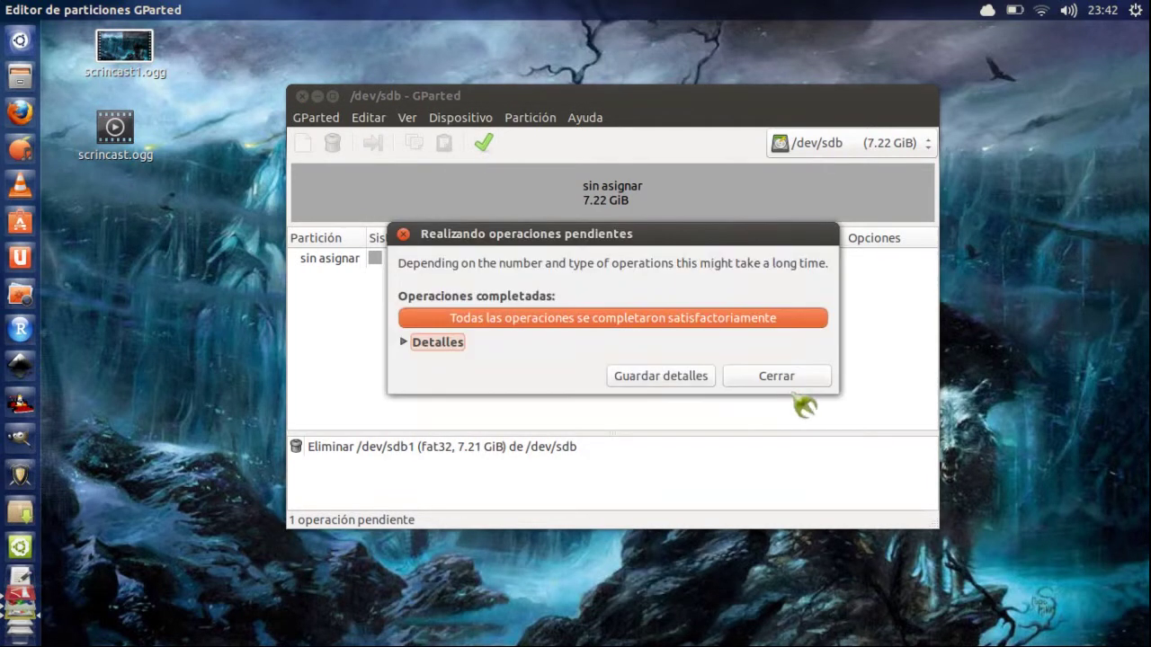
{"action": "left_click", "coordinate": [778, 379]}
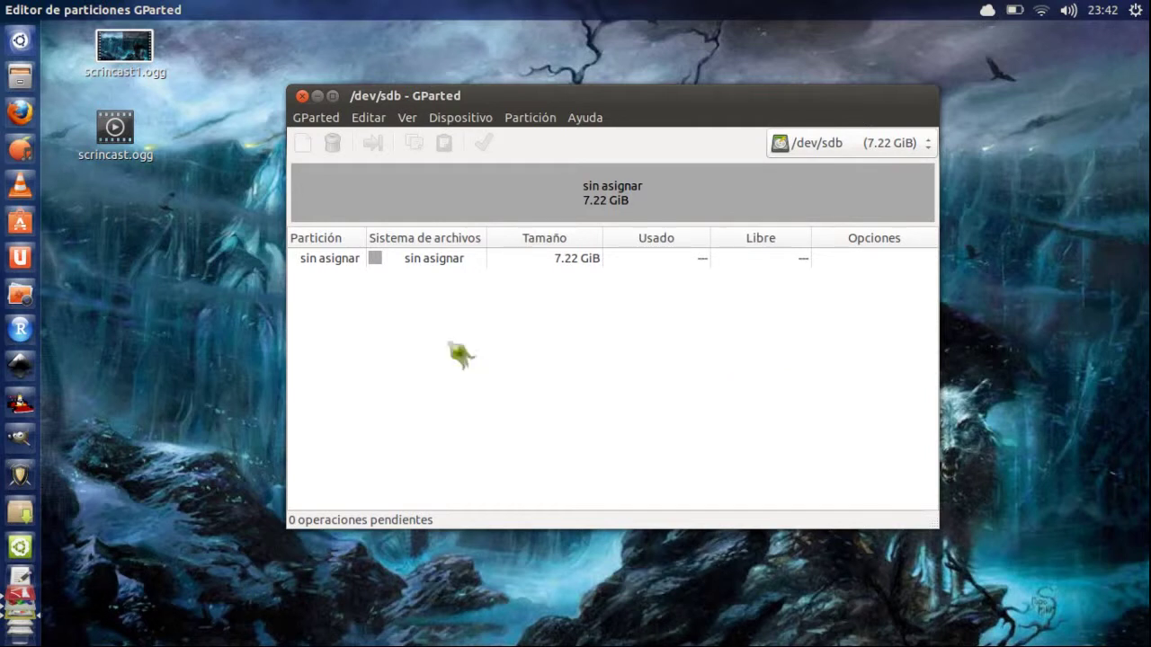
{"action": "left_click", "coordinate": [405, 263]}
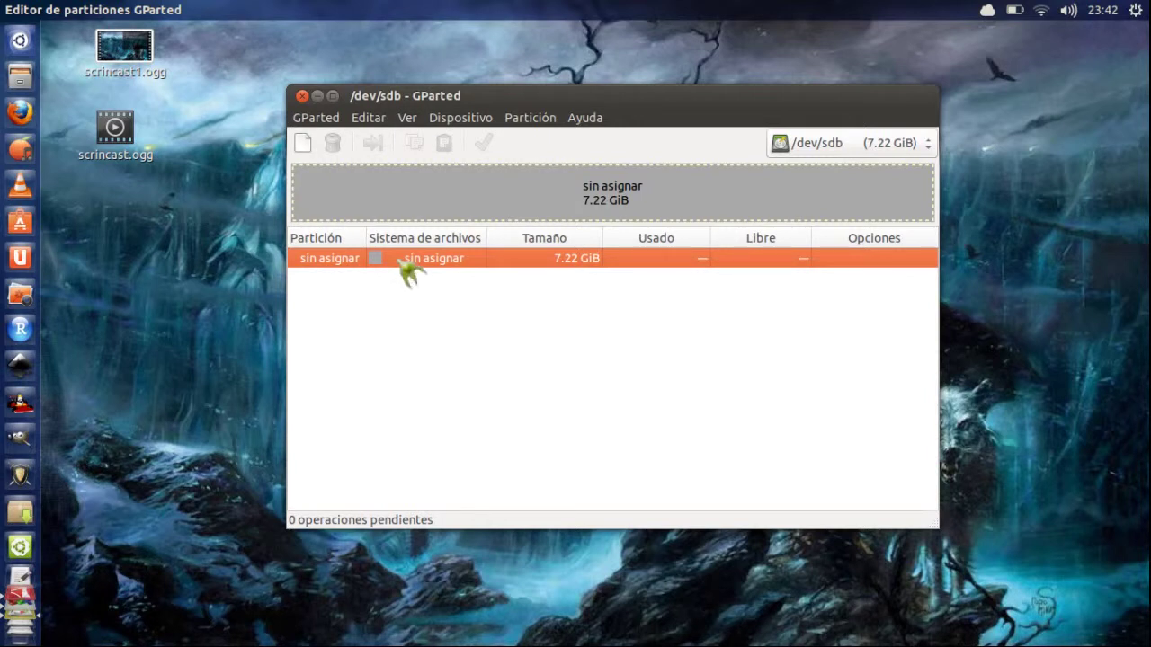
{"action": "right_click", "coordinate": [401, 261]}
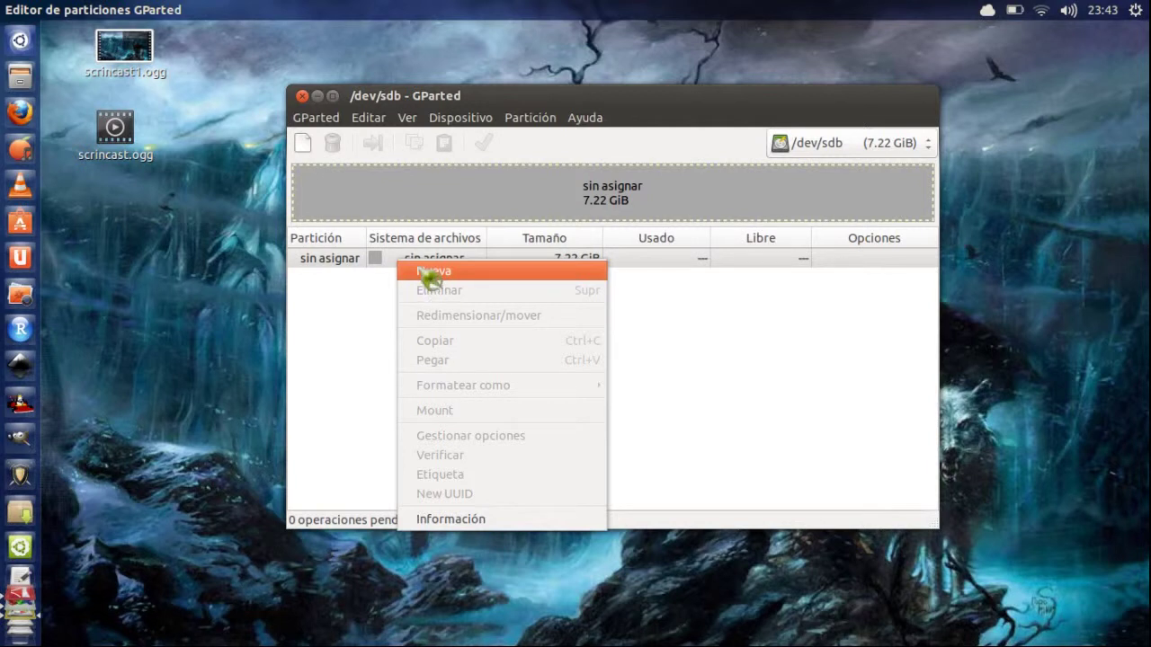
{"action": "left_click", "coordinate": [640, 319]}
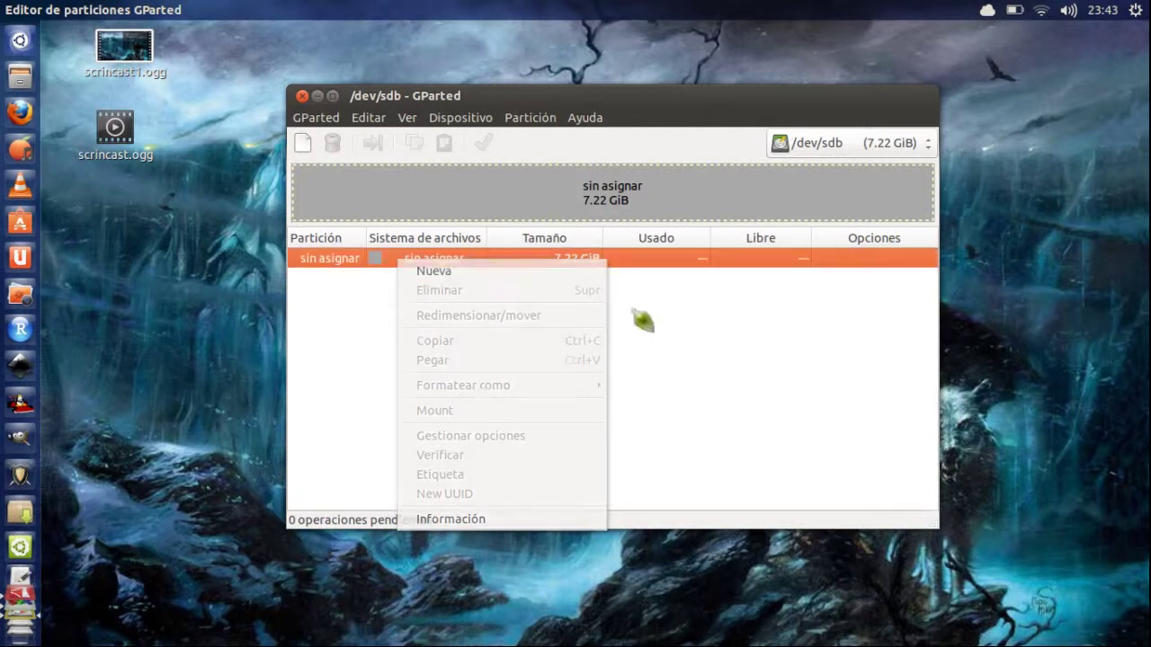
{"action": "left_click", "coordinate": [474, 124]}
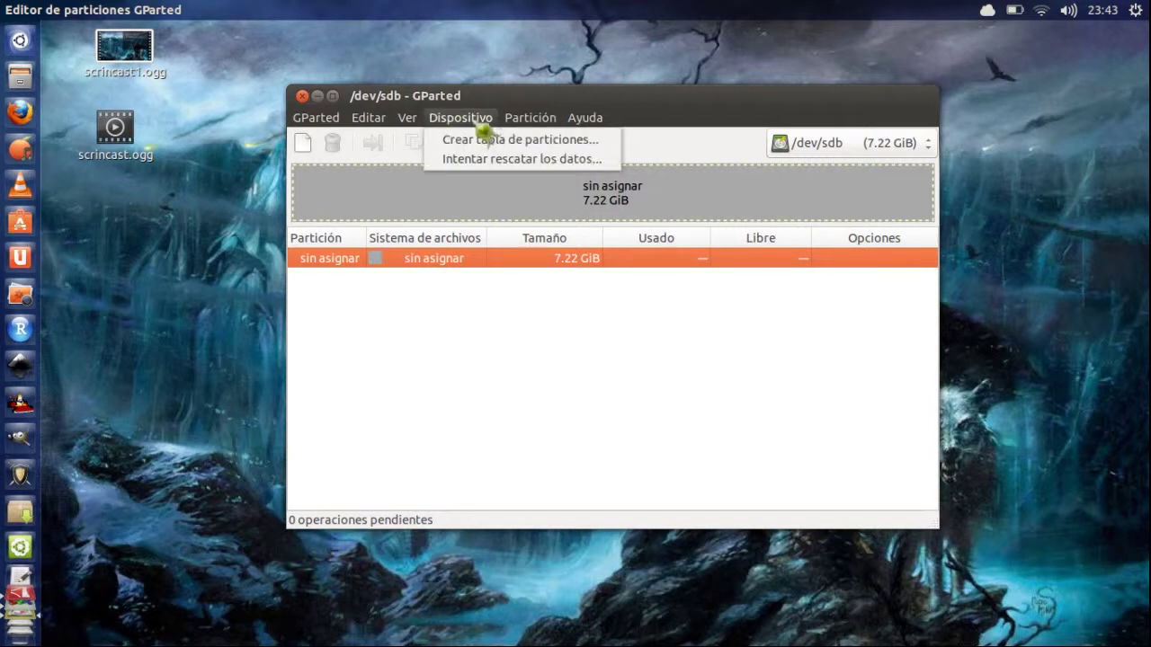
{"action": "left_click", "coordinate": [490, 307]}
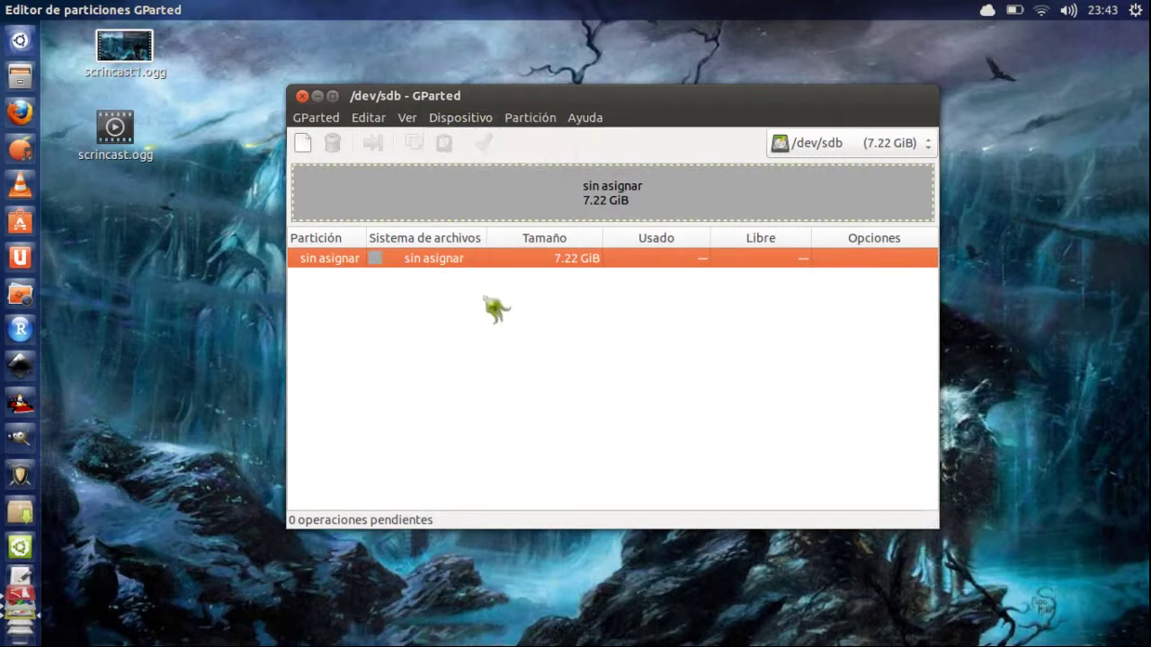
Step: Add a 30 MiB primary ntfs partition labelled windows in the unallocated space of /dev/sdb
{"action": "right_click", "coordinate": [450, 264]}
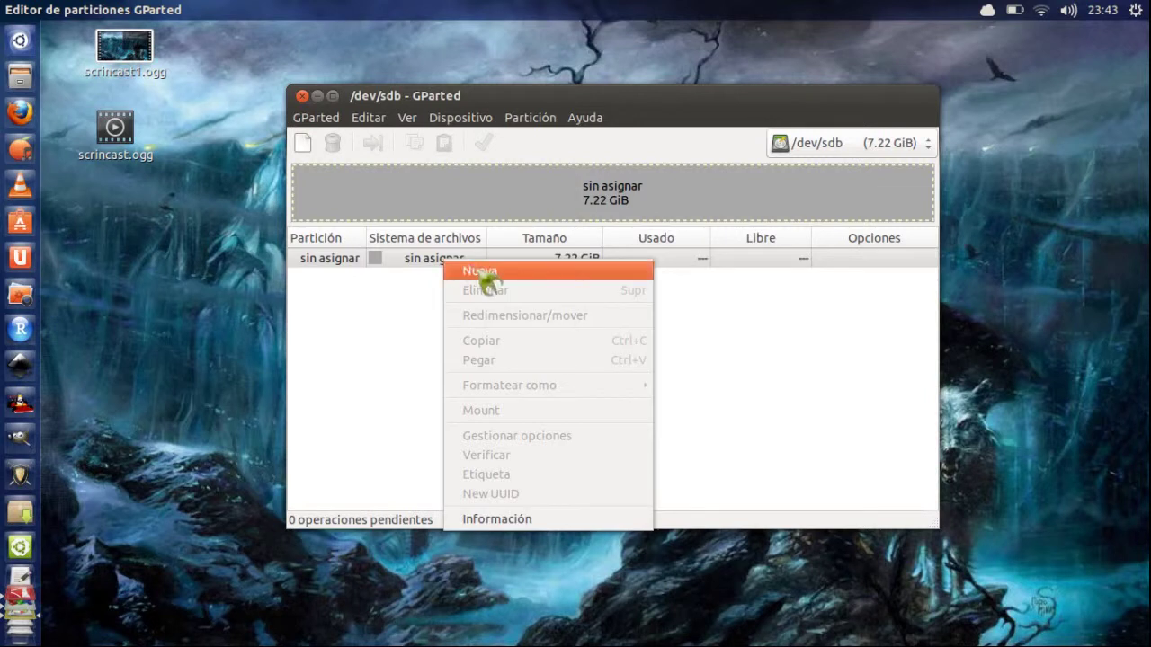
{"action": "left_click", "coordinate": [480, 272]}
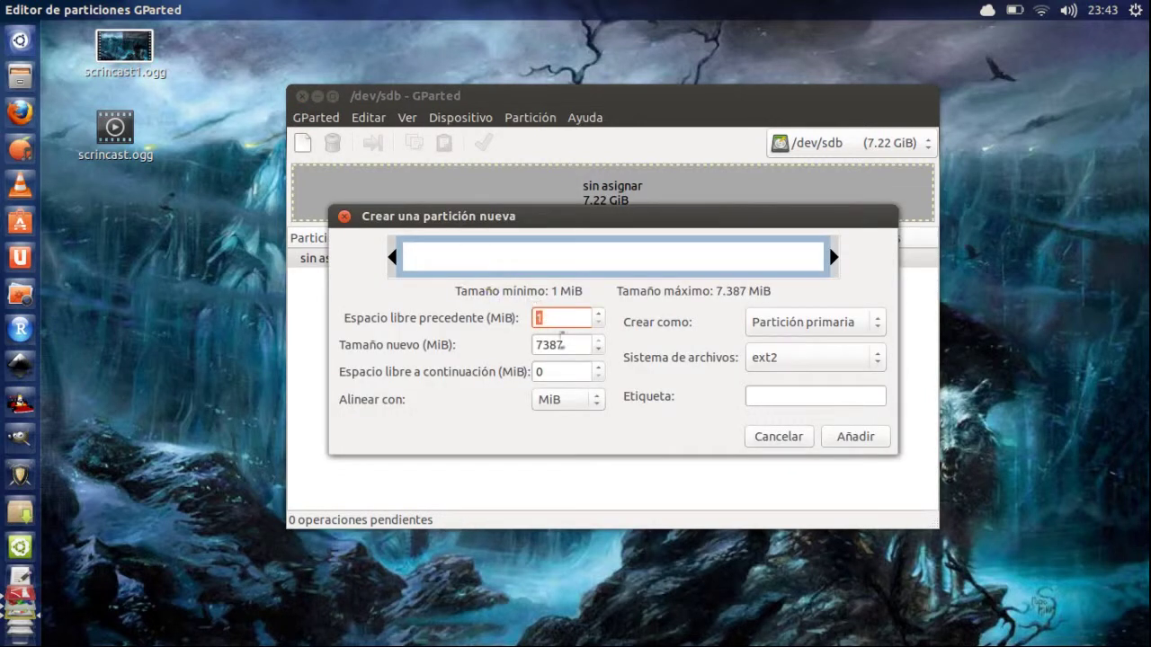
{"action": "key", "text": "Tab"}
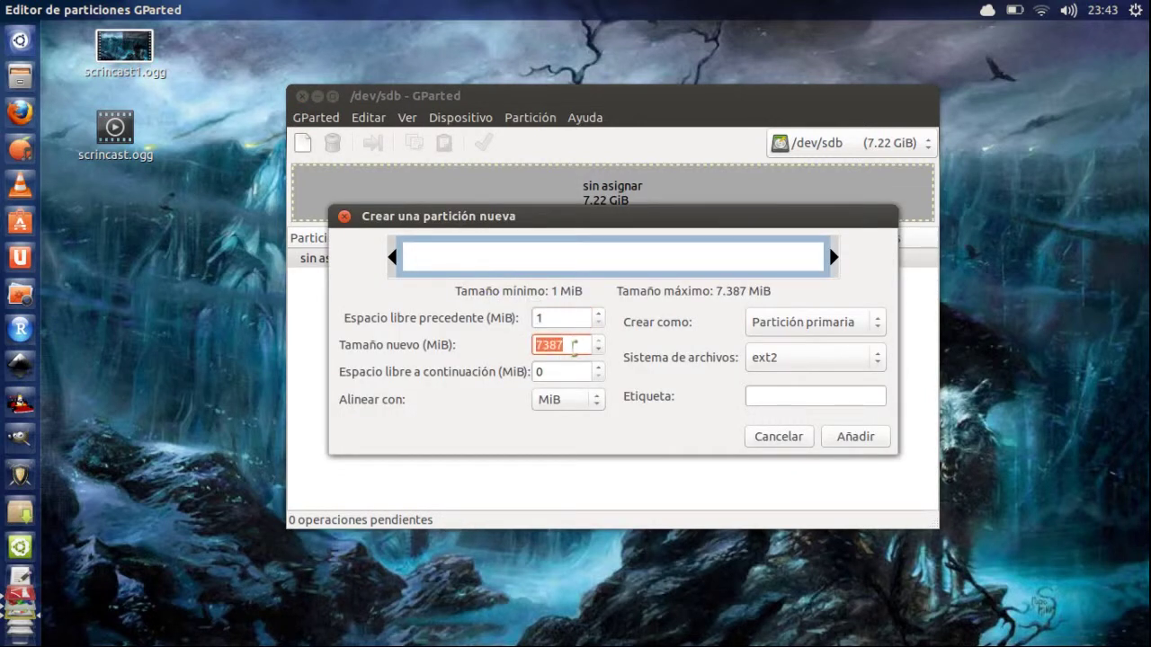
{"action": "type", "text": "30"}
{"action": "left_click", "coordinate": [552, 371]}
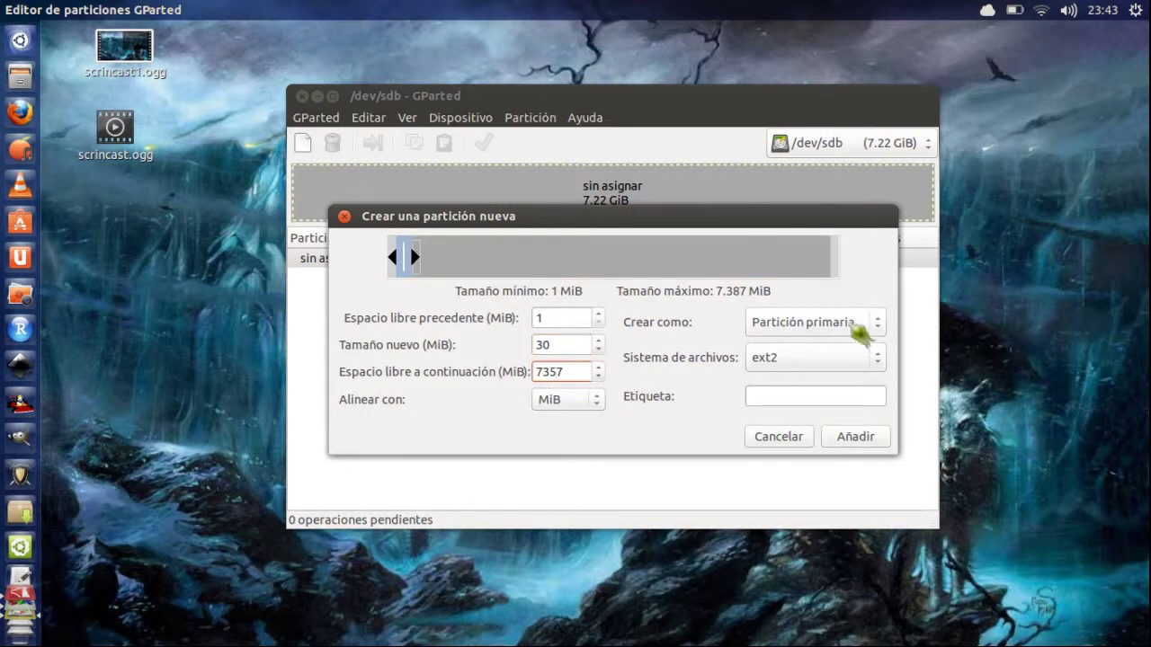
{"action": "left_click", "coordinate": [883, 361]}
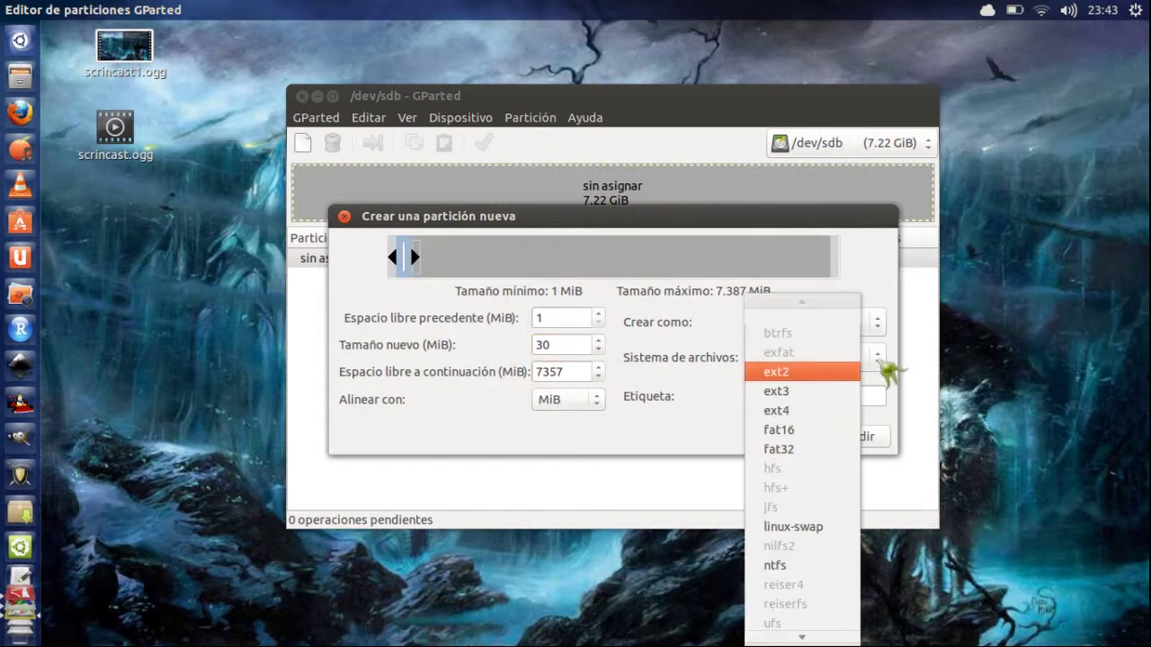
{"action": "left_click", "coordinate": [796, 567]}
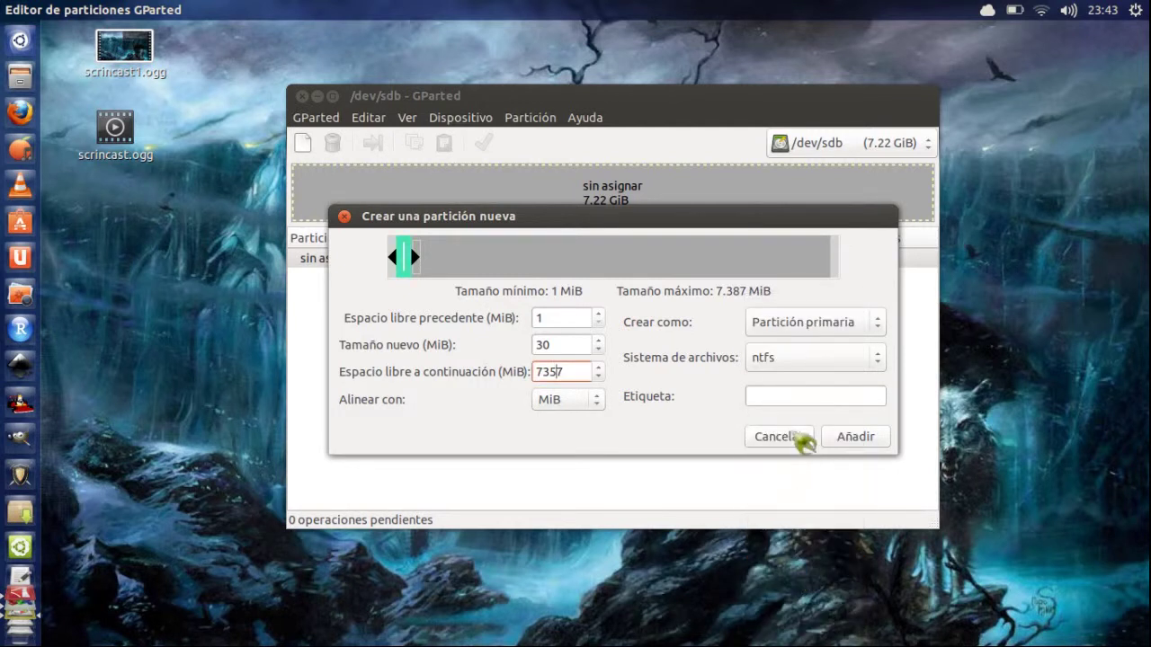
{"action": "left_click", "coordinate": [787, 400]}
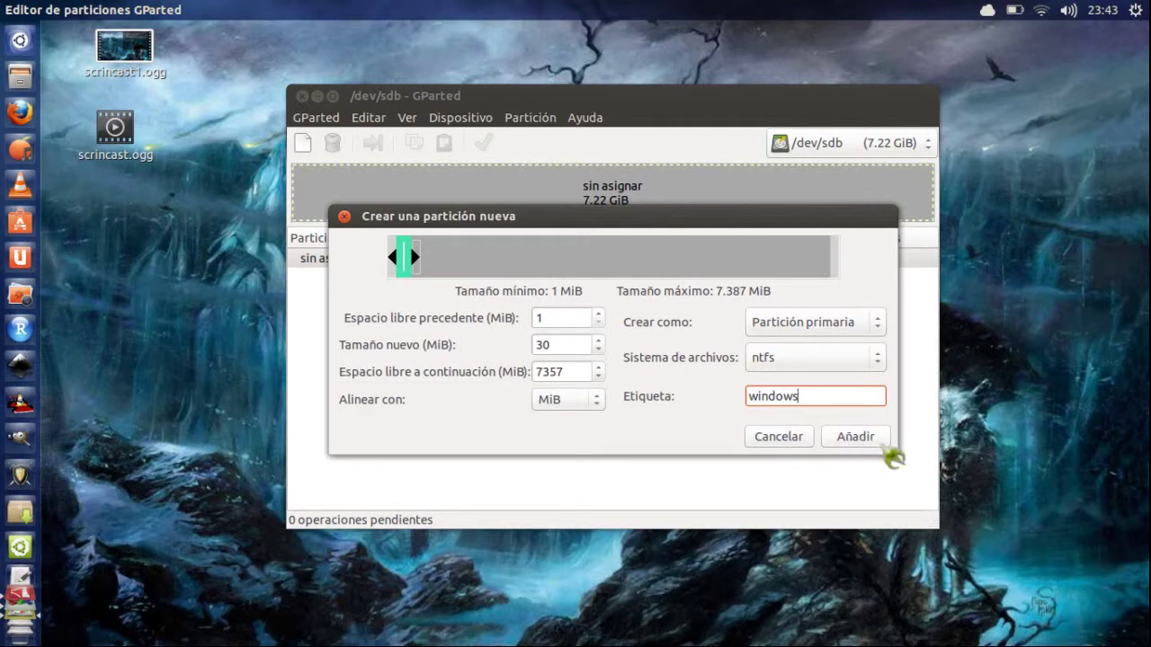
{"action": "left_click", "coordinate": [855, 437]}
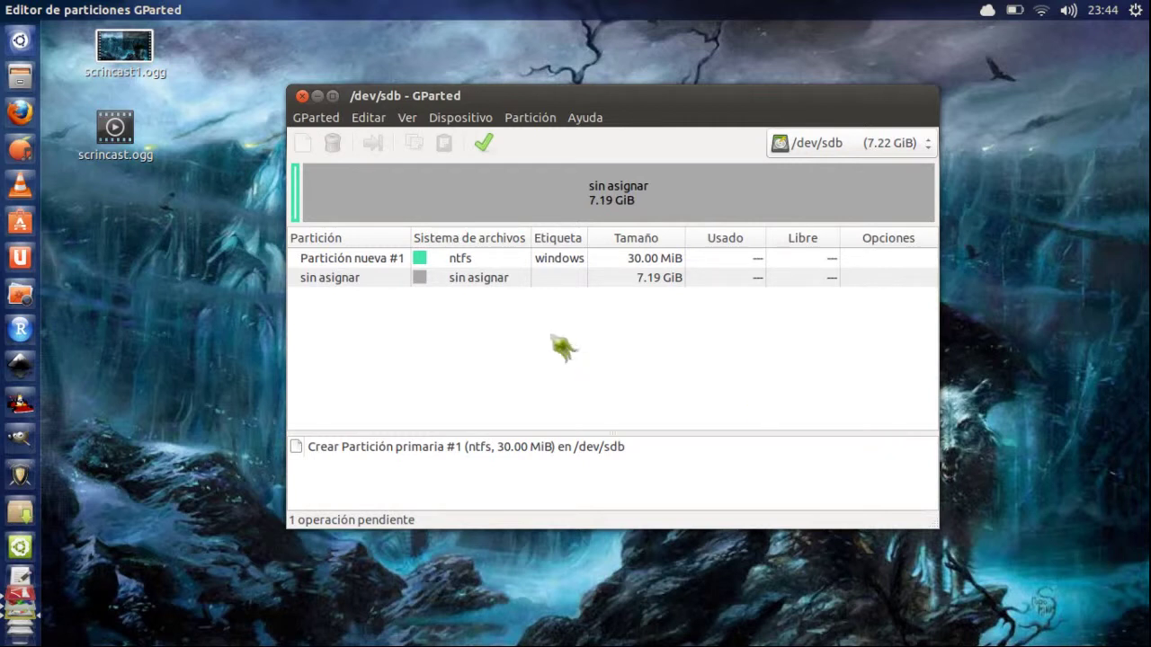
Step: Apply the pending creation of the ntfs windows partition and dismiss the completion report
{"action": "left_click", "coordinate": [461, 258]}
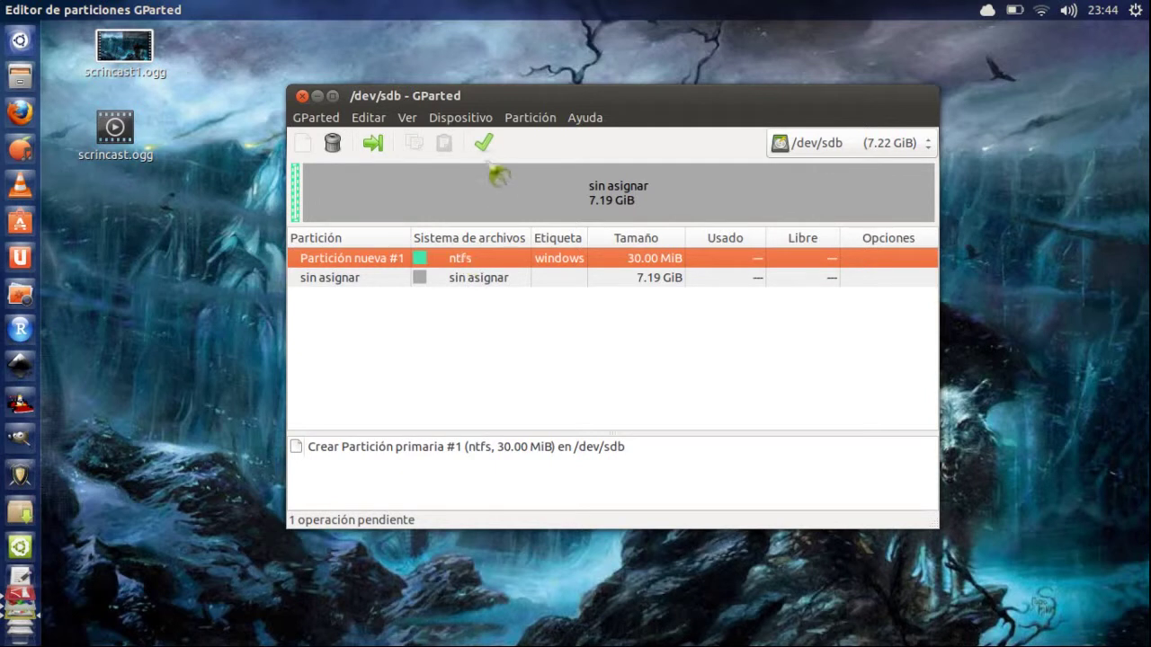
{"action": "left_click", "coordinate": [485, 144]}
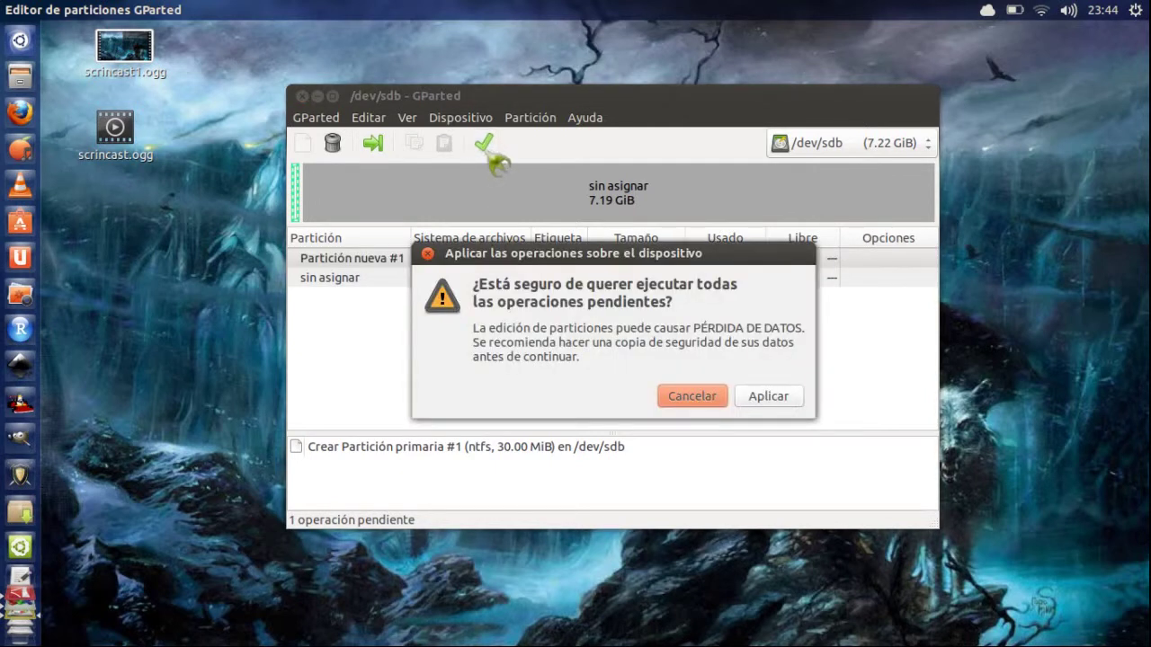
{"action": "left_click", "coordinate": [786, 398]}
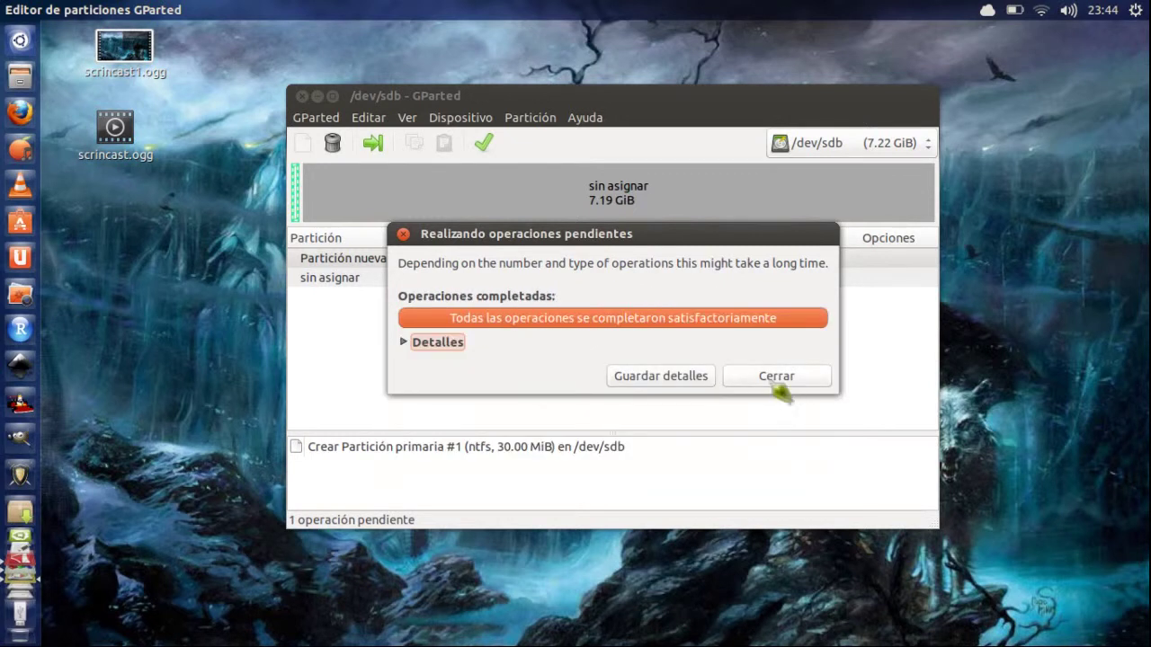
{"action": "left_click", "coordinate": [775, 387]}
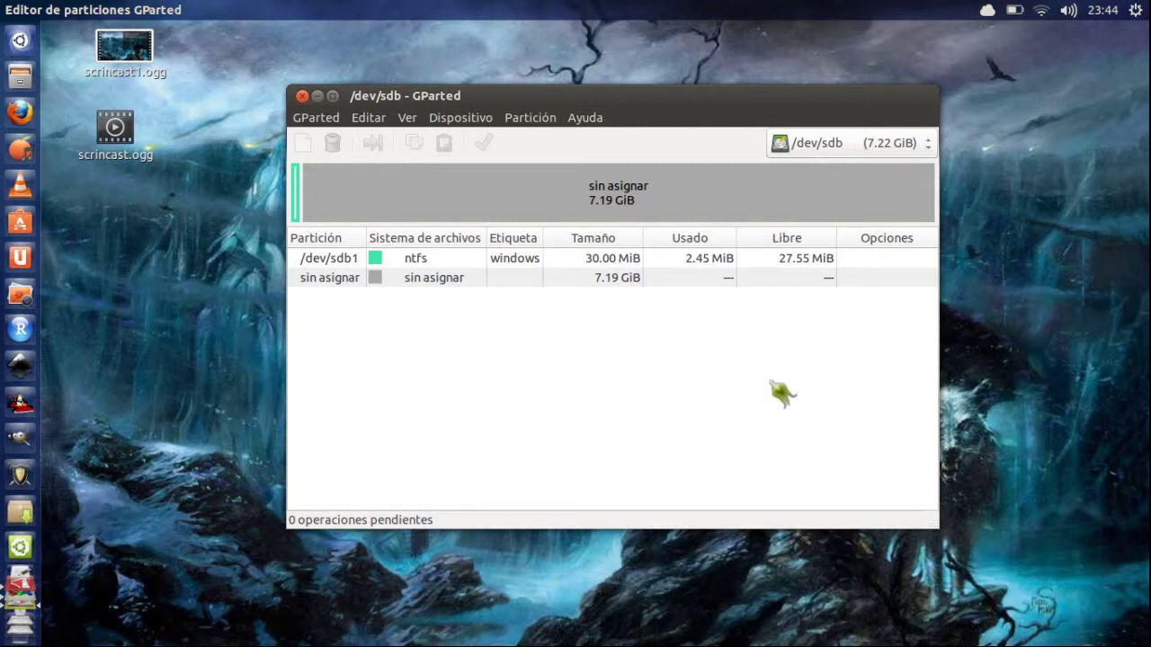
Step: Add a 100 MiB primary ext4 partition labelled sistema in the unallocated space after the windows partition
{"action": "left_click", "coordinate": [441, 279]}
{"action": "right_click", "coordinate": [440, 282]}
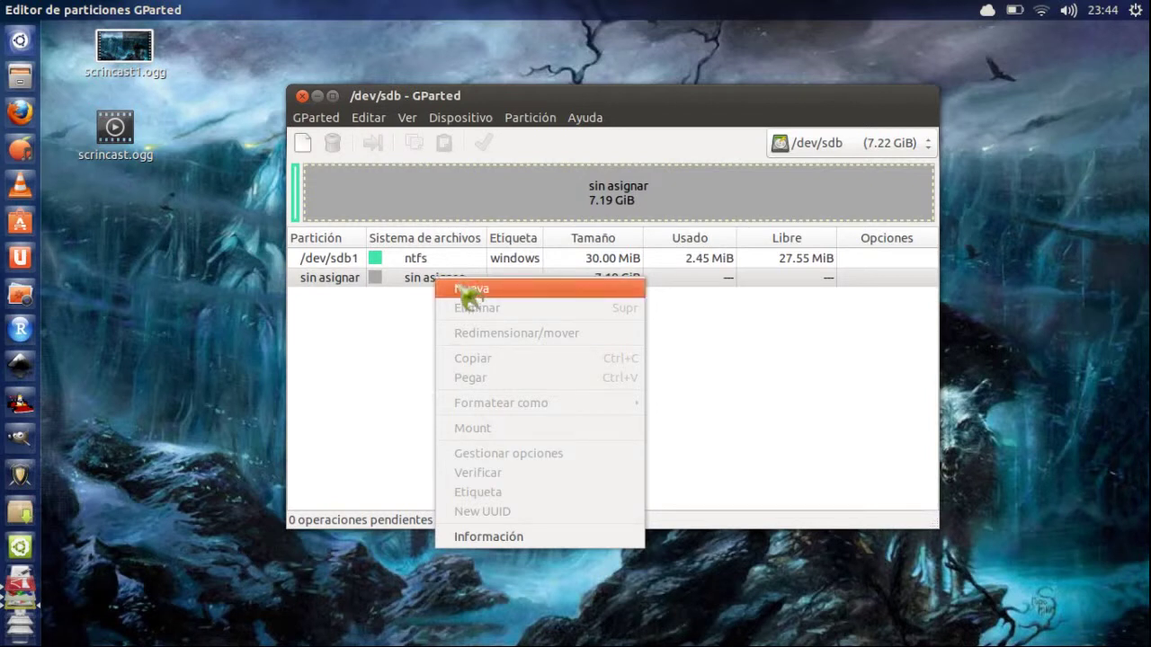
{"action": "left_click", "coordinate": [468, 289]}
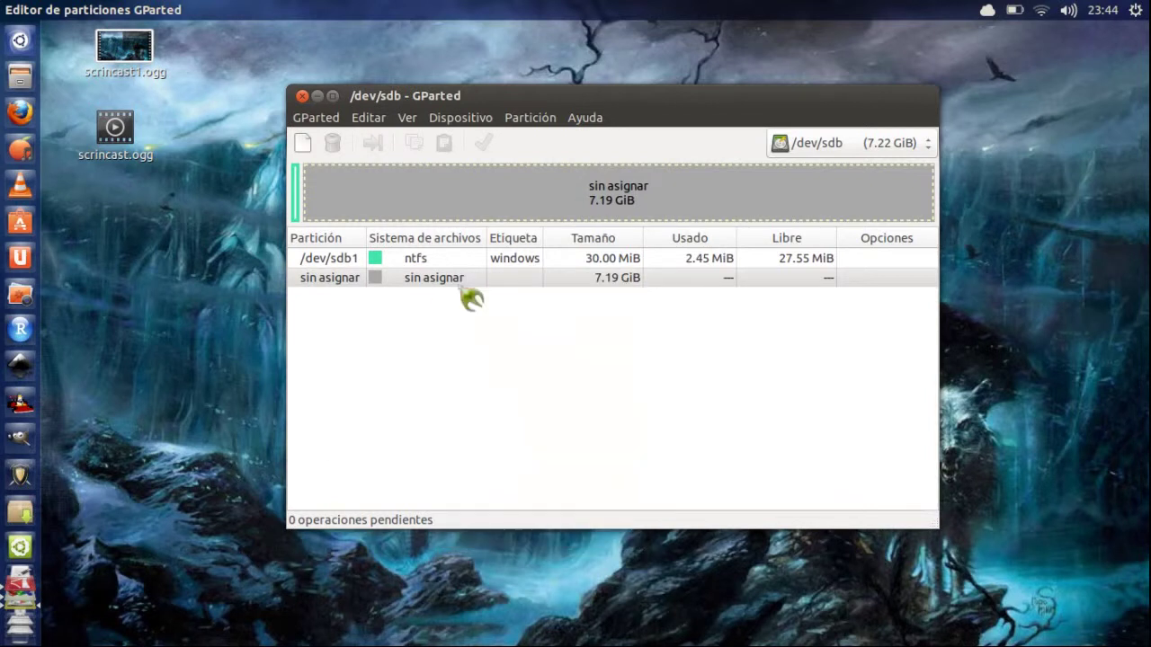
{"action": "double_click", "coordinate": [568, 344]}
{"action": "type", "text": "1"}
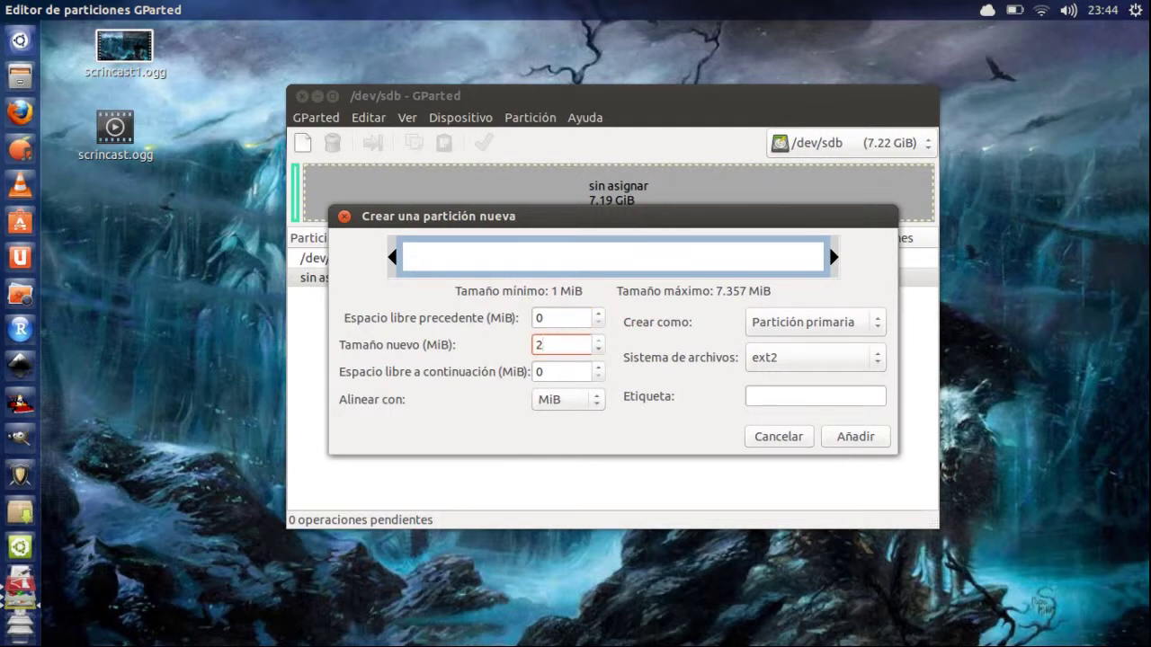
{"action": "type", "text": "00"}
{"action": "left_click", "coordinate": [548, 374]}
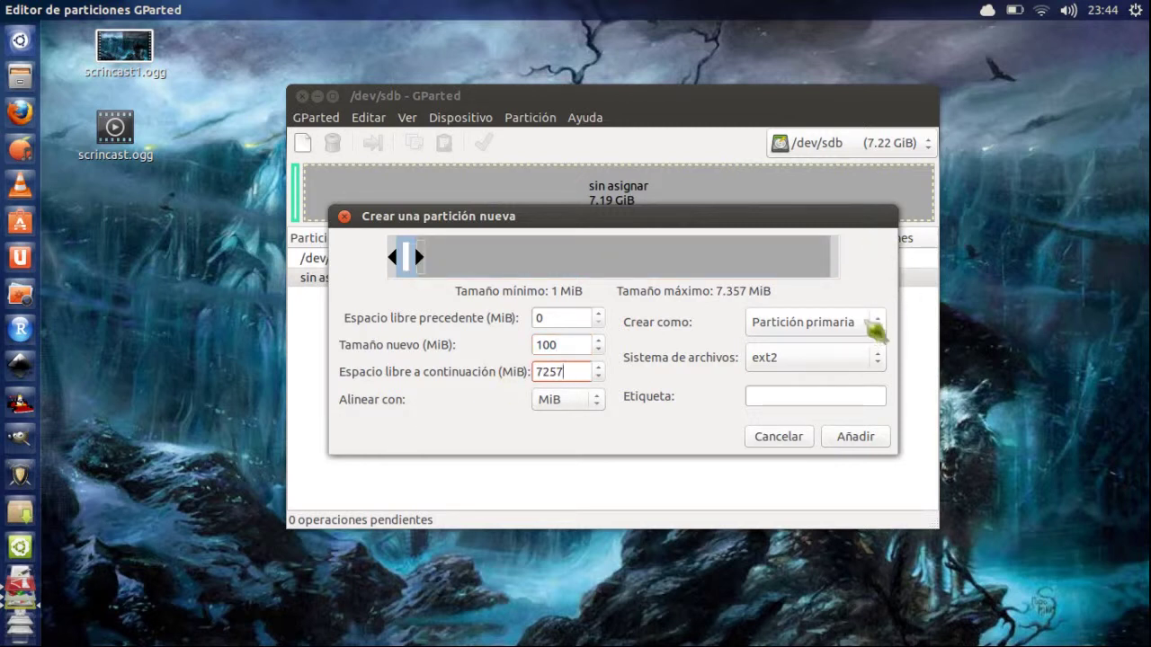
{"action": "left_click", "coordinate": [876, 359]}
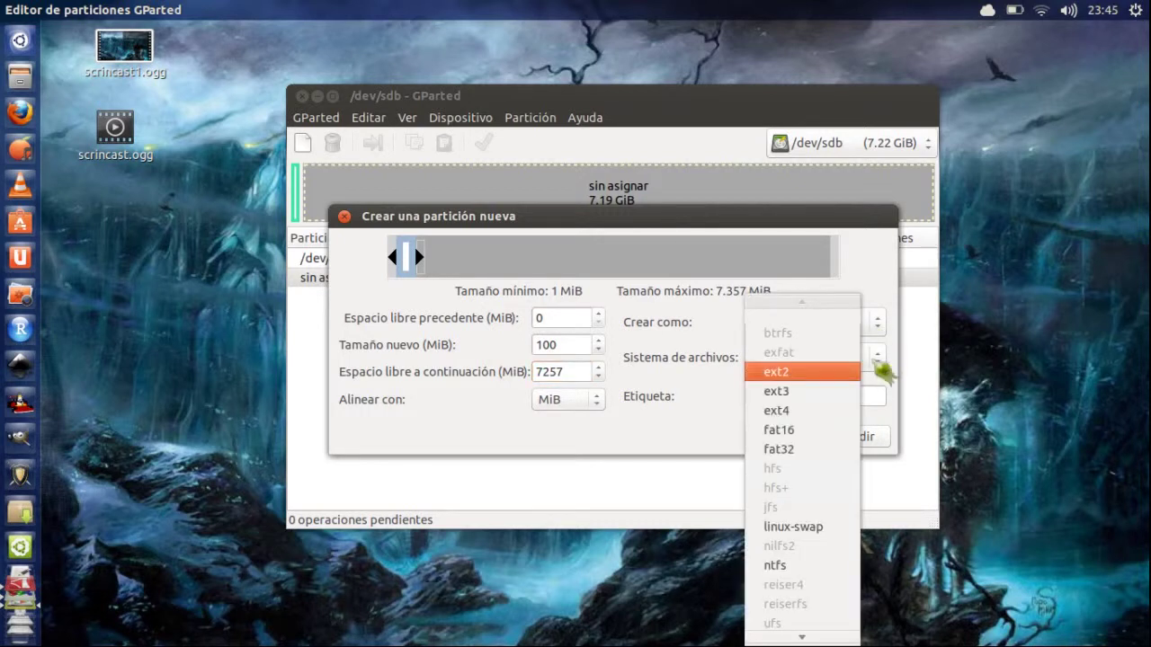
{"action": "left_click", "coordinate": [847, 422]}
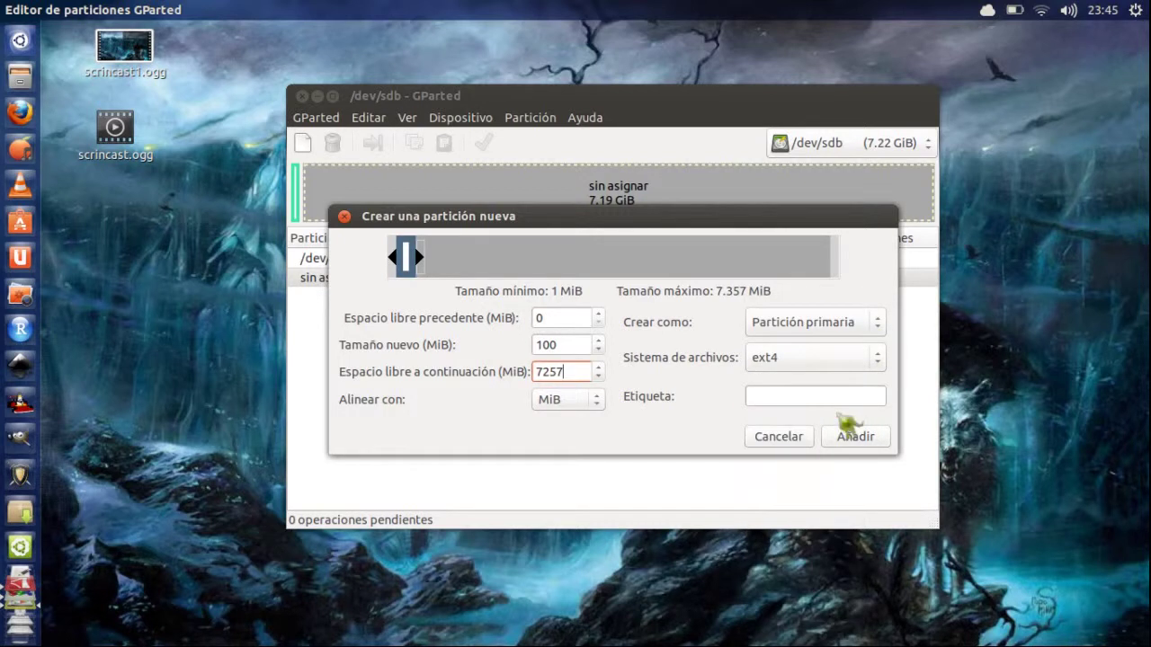
{"action": "left_click", "coordinate": [805, 394]}
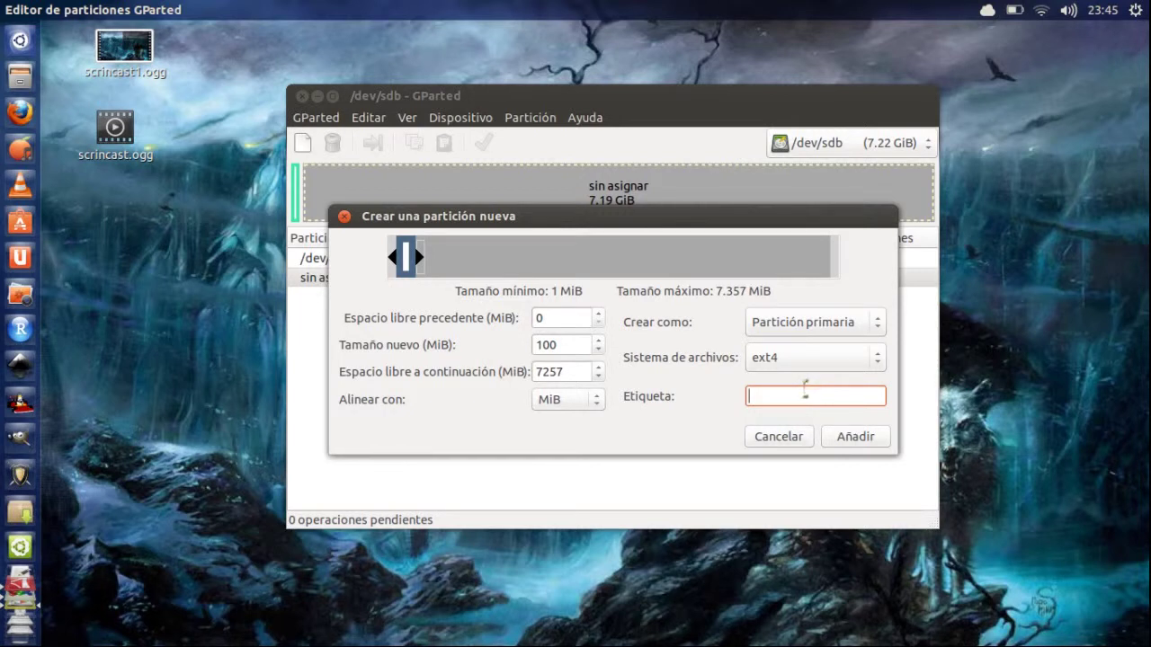
{"action": "type", "text": "sistema"}
{"action": "left_click", "coordinate": [860, 441]}
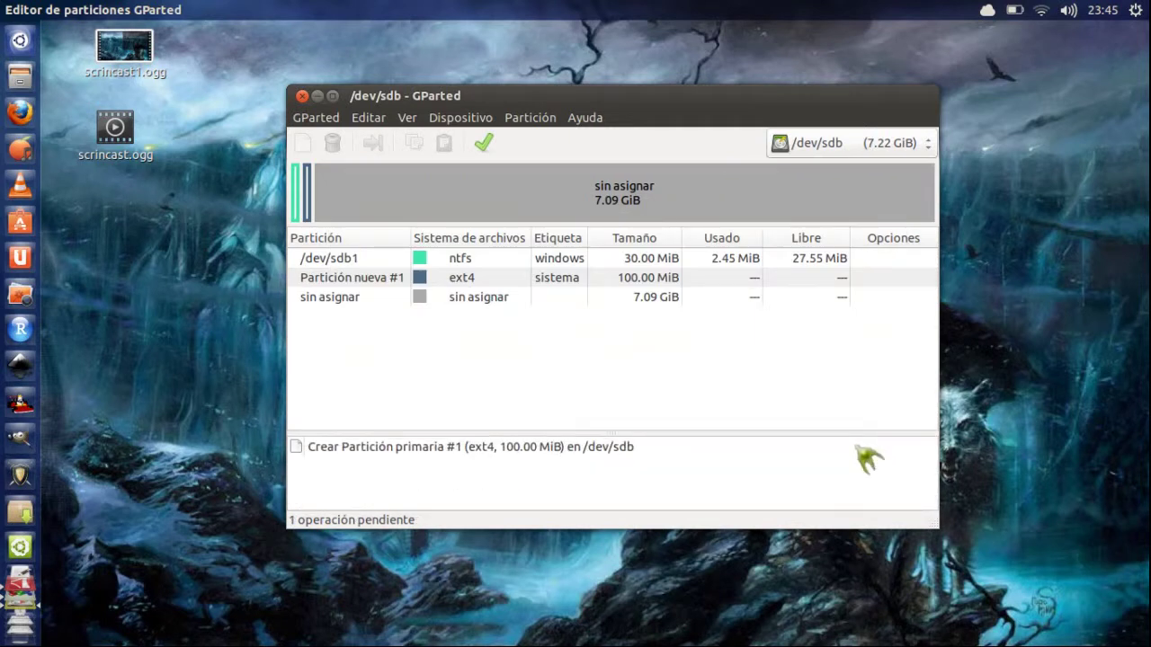
Step: Apply the pending creation of the ext4 sistema partition and dismiss the completion report
{"action": "left_click", "coordinate": [495, 144]}
{"action": "left_click", "coordinate": [771, 397]}
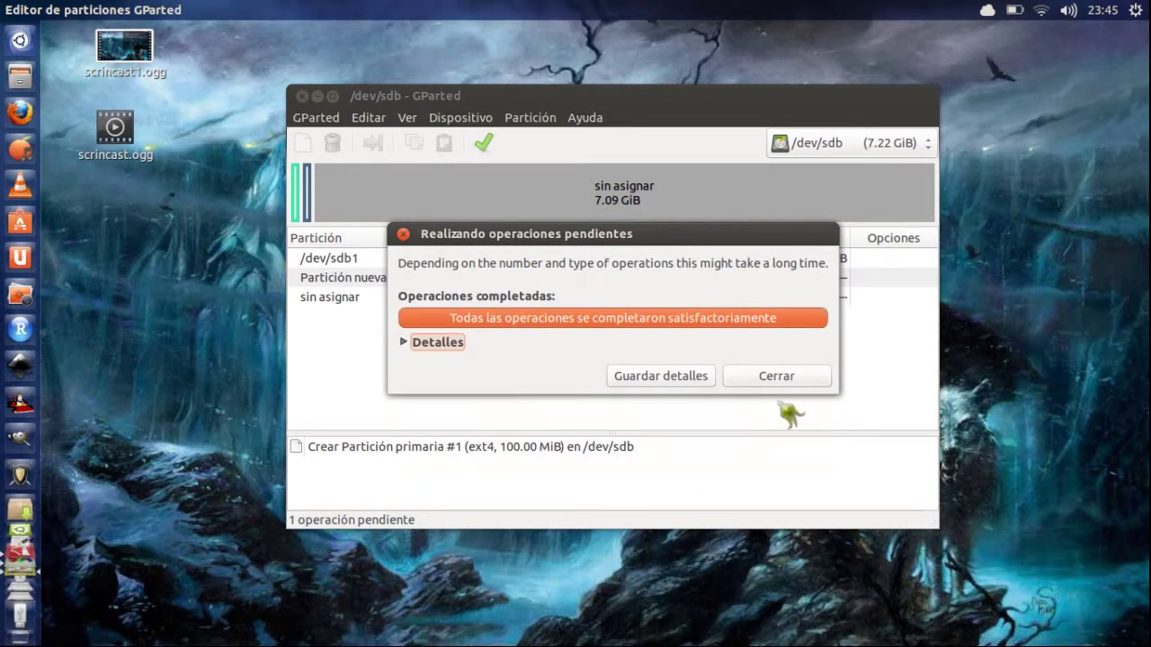
{"action": "left_click", "coordinate": [773, 384]}
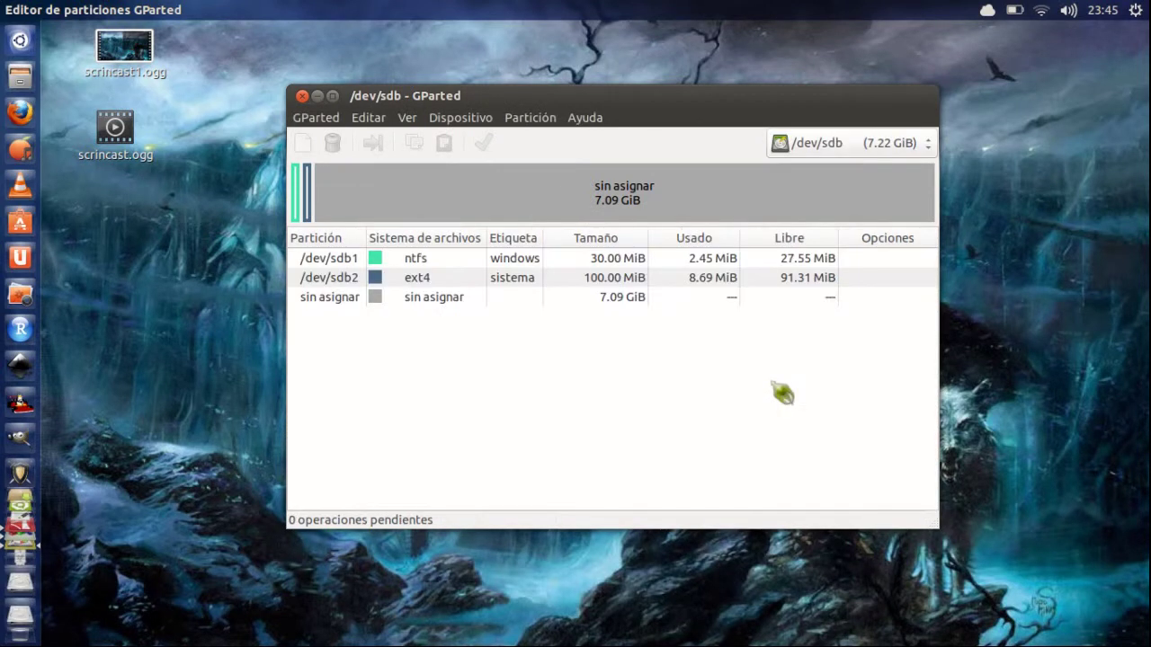
Step: Start a new partition in the unallocated space of /dev/sdb with a size of 5000 MiB
{"action": "left_click", "coordinate": [420, 300]}
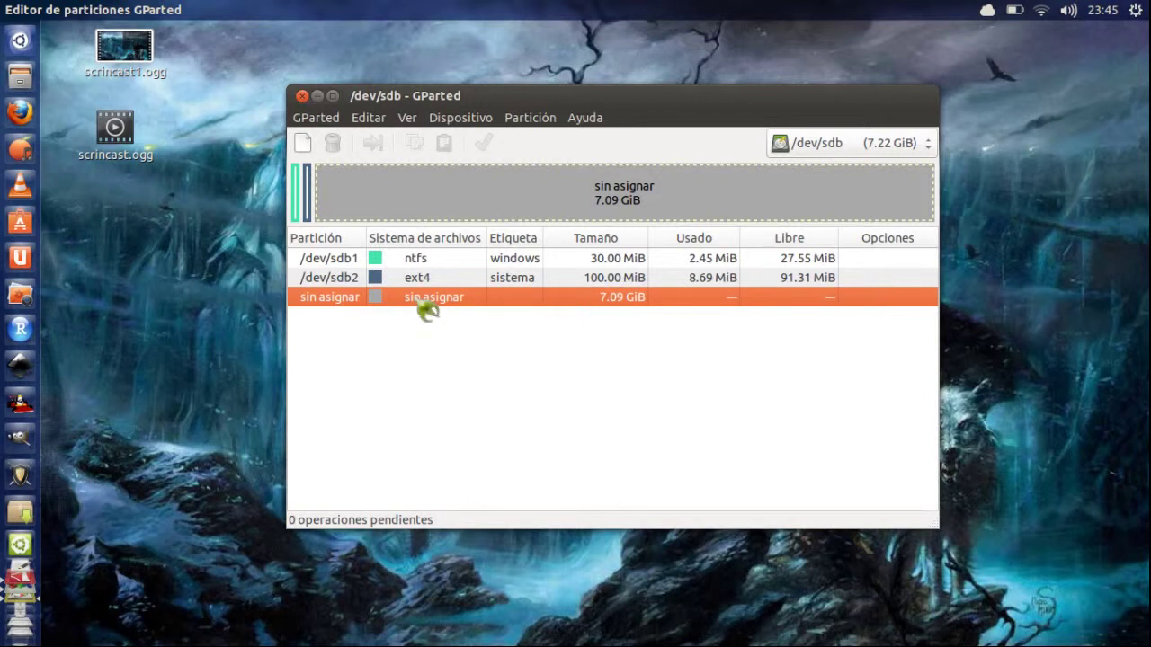
{"action": "right_click", "coordinate": [419, 304]}
{"action": "left_click", "coordinate": [449, 311]}
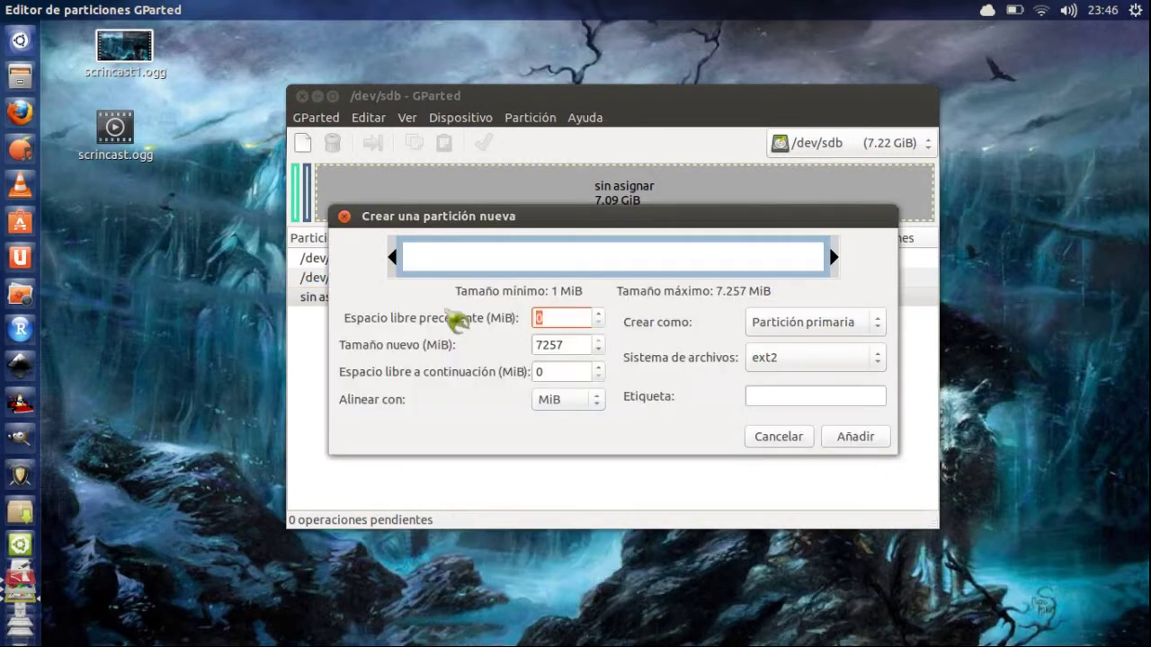
{"action": "left_click", "coordinate": [578, 343]}
{"action": "double_click", "coordinate": [579, 344]}
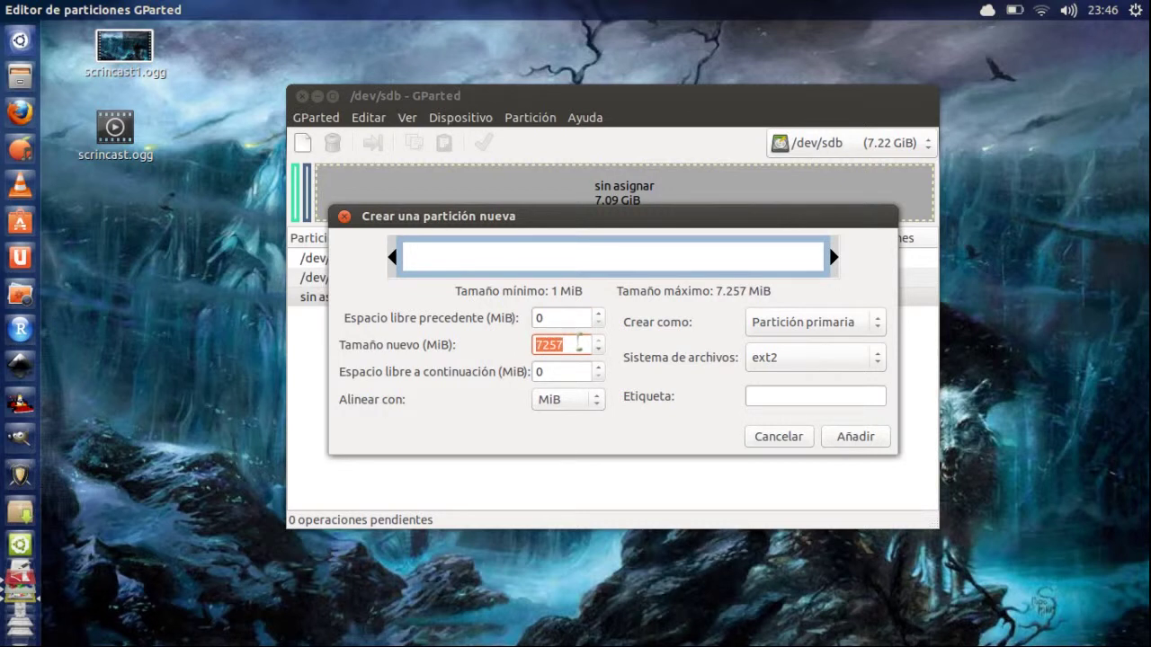
{"action": "type", "text": "5000"}
{"action": "left_click", "coordinate": [561, 373]}
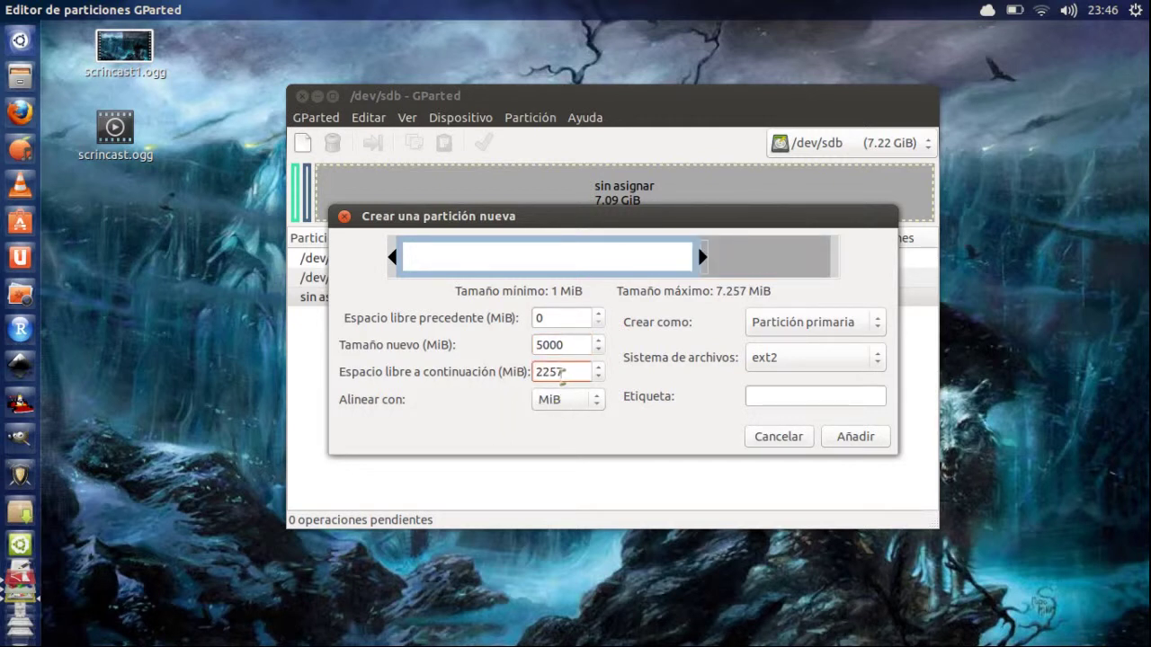
Step: Set the new partition's size to 6257 MiB
{"action": "left_click", "coordinate": [572, 338]}
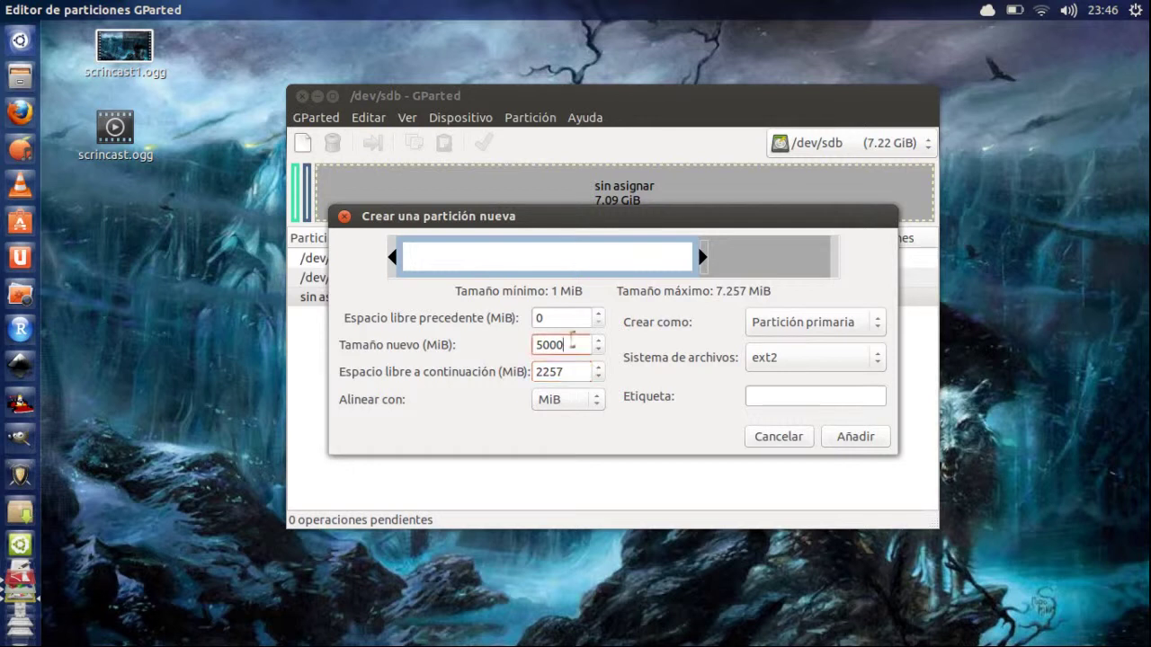
{"action": "key", "text": "BackSpace"}
{"action": "key", "text": "BackSpace"}
{"action": "key", "text": "BackSpace"}
{"action": "key", "text": "BackSpace"}
{"action": "type", "text": "5"}
{"action": "key", "text": "BackSpace"}
{"action": "type", "text": "62"}
{"action": "type", "text": "7"}
{"action": "key", "text": "BackSpace"}
{"action": "type", "text": "5"}
{"action": "key", "text": "BackSpace"}
{"action": "type", "text": "4"}
{"action": "key", "text": "BackSpace"}
{"action": "type", "text": "57"}
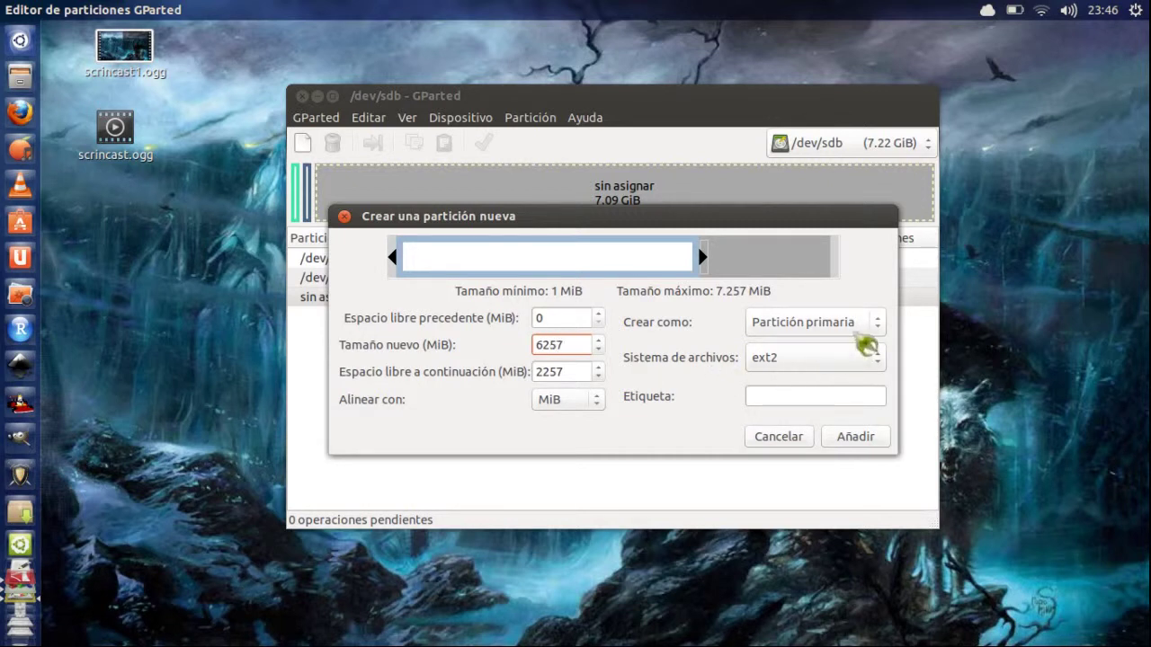
Step: Choose ext4 as the new partition's file system, label it home, and add it to the pending operations
{"action": "left_click", "coordinate": [848, 367]}
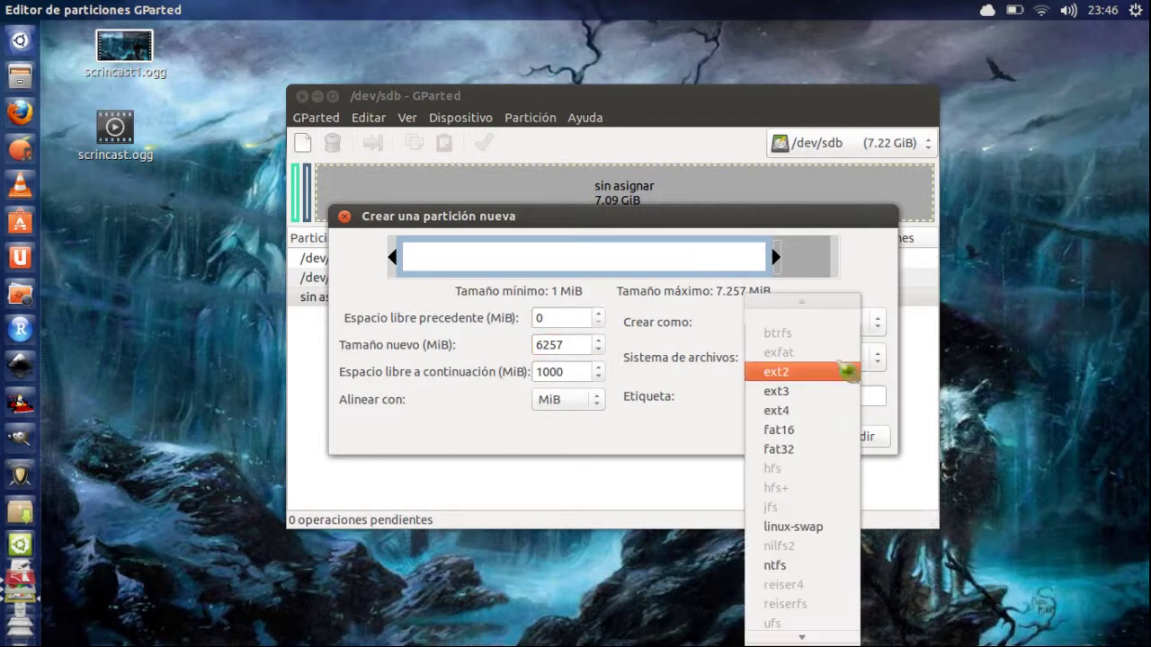
{"action": "left_click", "coordinate": [845, 410]}
{"action": "left_click", "coordinate": [820, 395]}
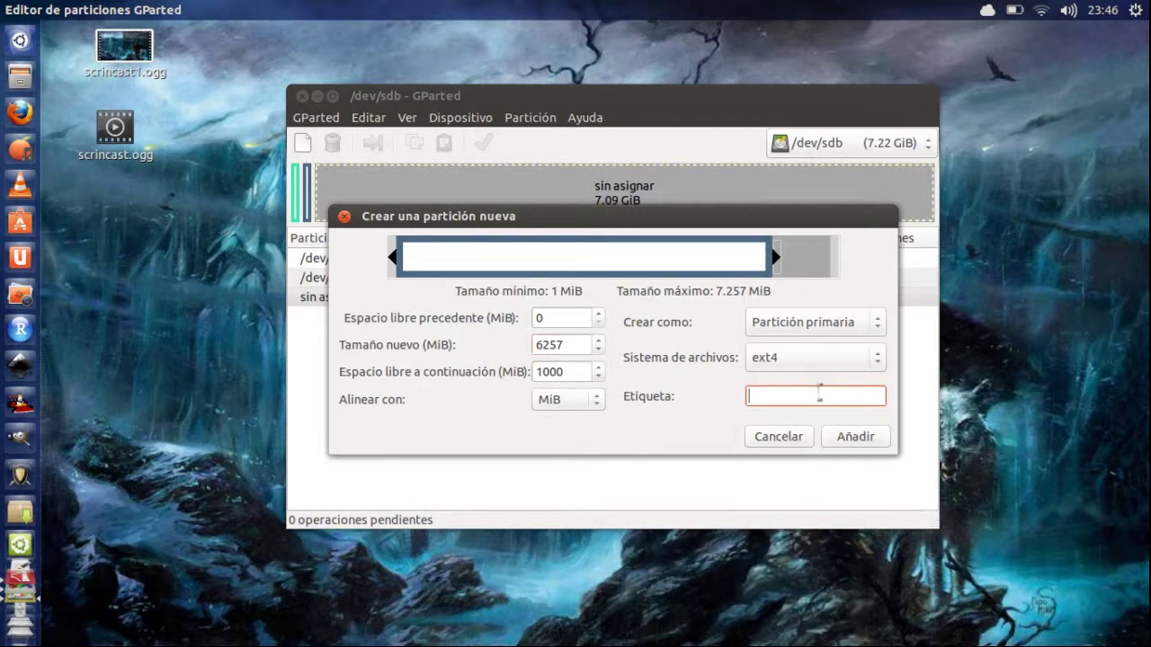
{"action": "type", "text": "h9"}
{"action": "key", "text": "BackSpace"}
{"action": "type", "text": "ome"}
{"action": "left_click", "coordinate": [861, 439]}
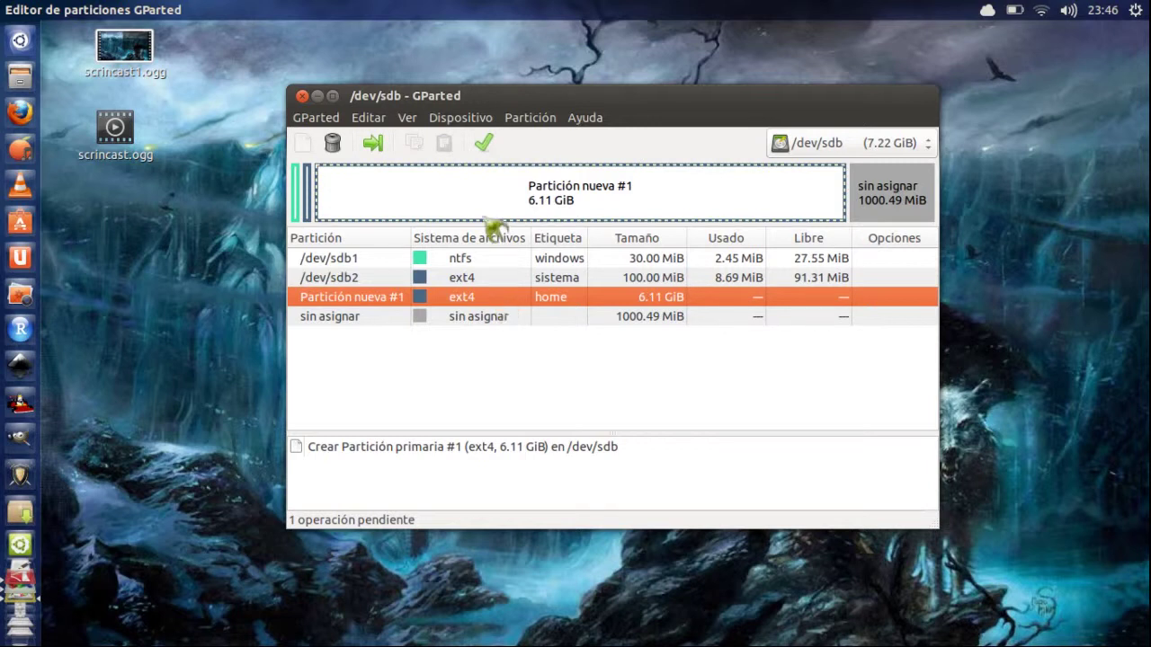
Step: Apply the pending creation of the ext4 home partition and move the progress dialog off the partition list
{"action": "left_click", "coordinate": [490, 149]}
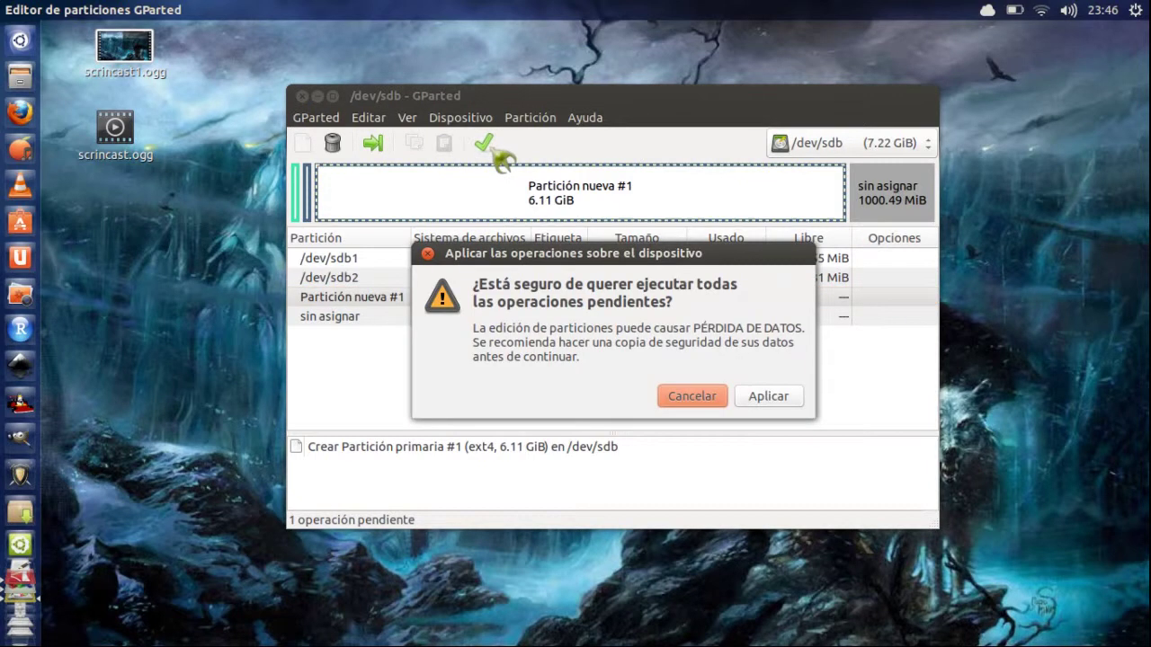
{"action": "left_click", "coordinate": [790, 402]}
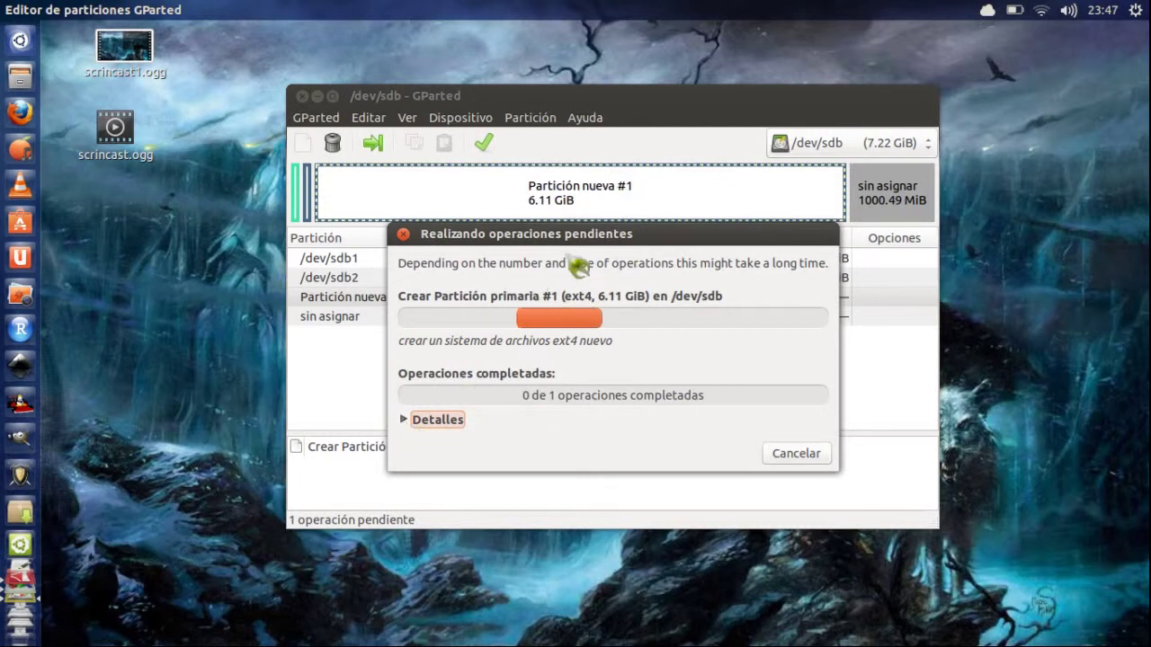
{"action": "left_click_drag", "start_coordinate": [603, 232], "coordinate": [699, 25]}
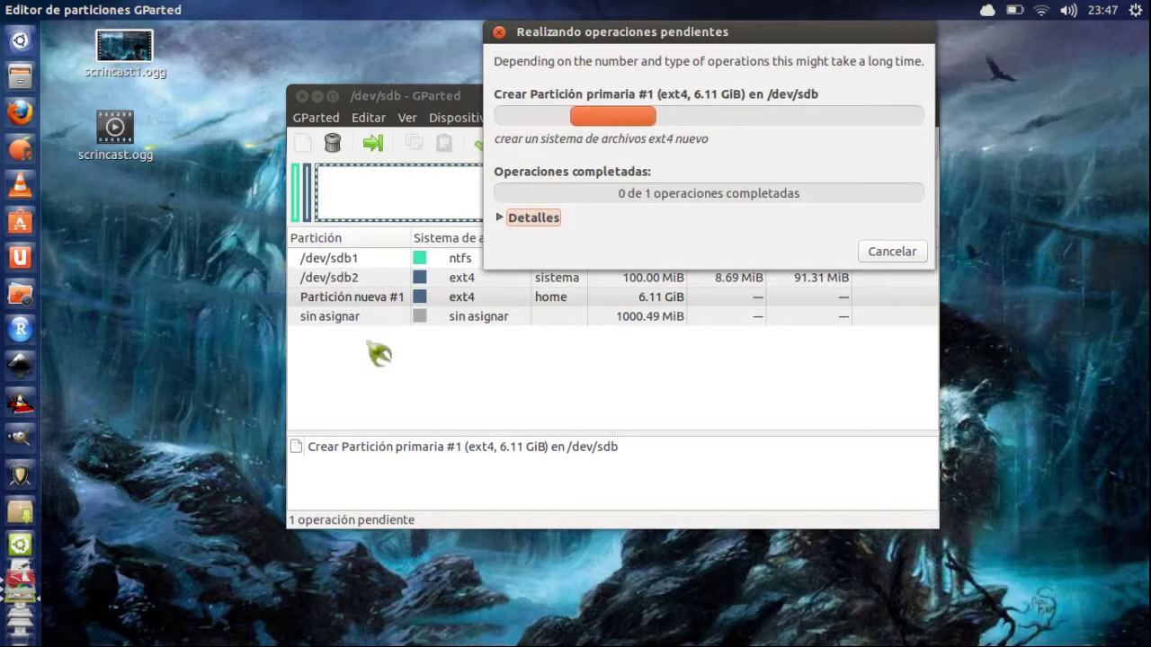
Step: Examine the details of each stage in creating the ext4 home partition, then collapse them
{"action": "left_click", "coordinate": [513, 225]}
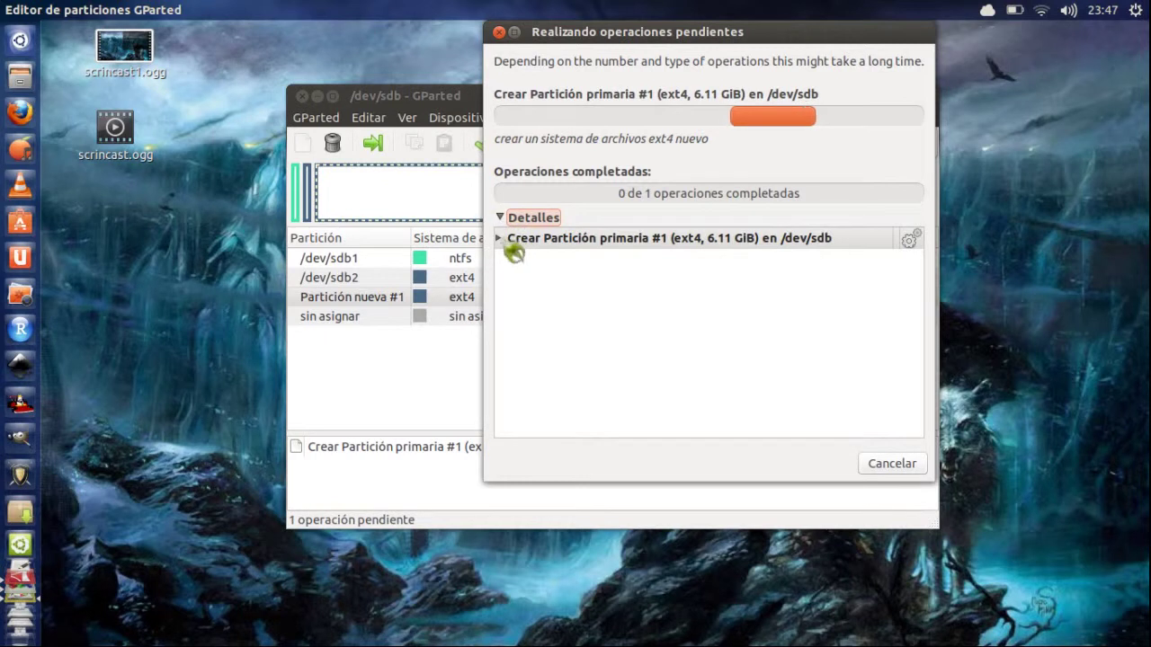
{"action": "left_click", "coordinate": [510, 239]}
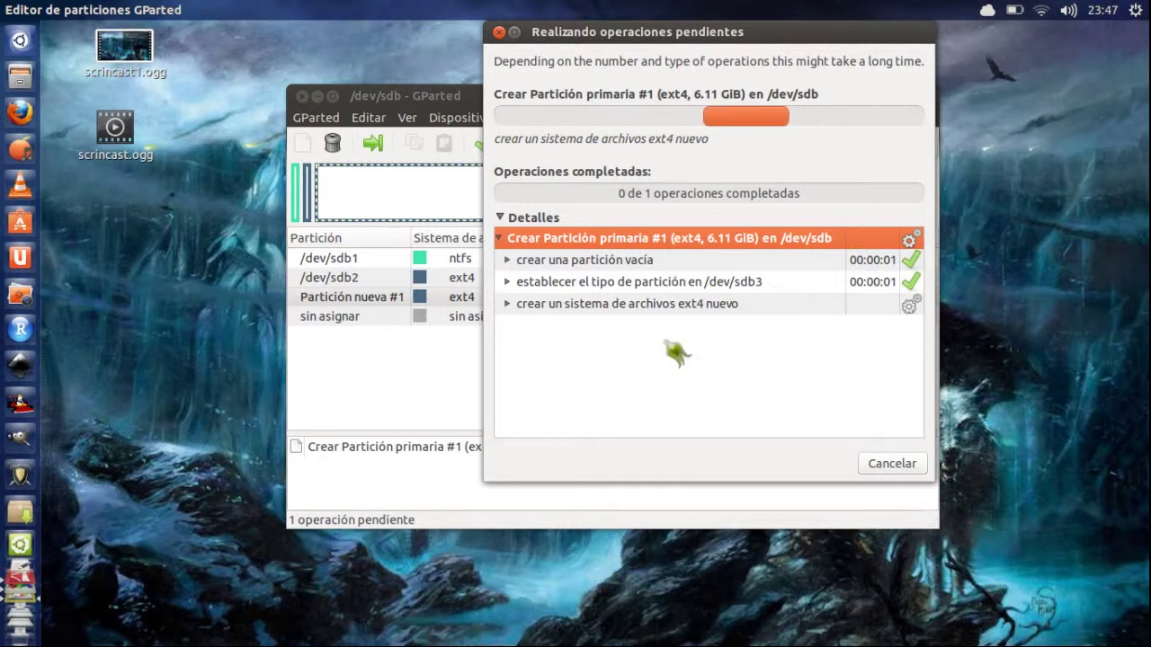
{"action": "left_click", "coordinate": [513, 308]}
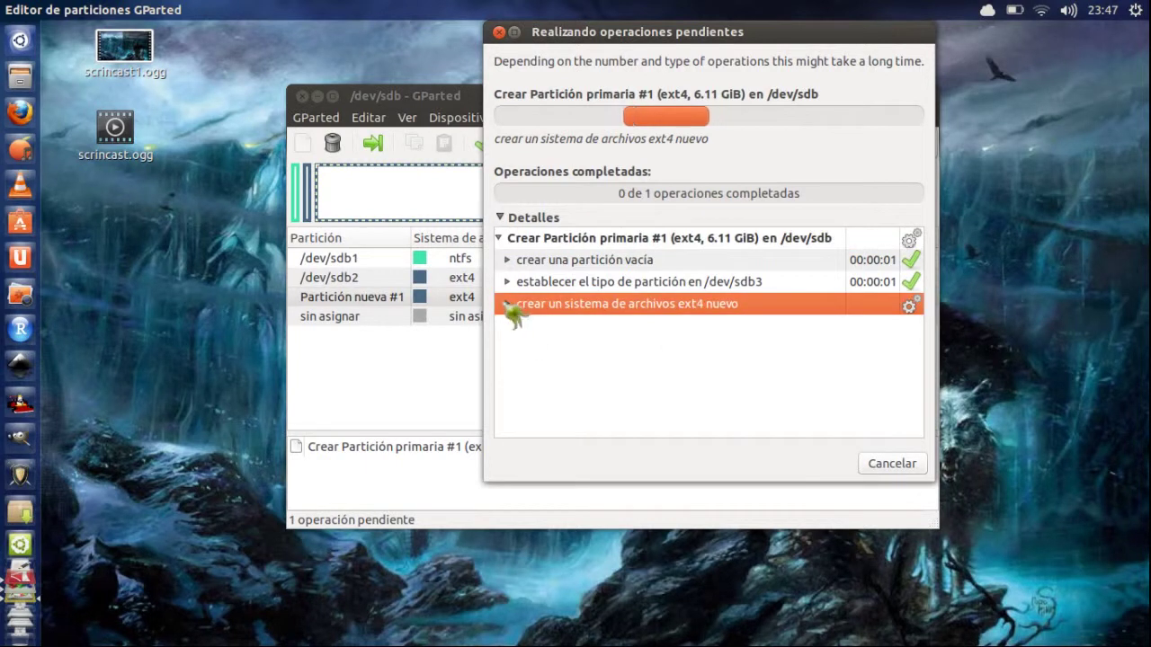
{"action": "left_click", "coordinate": [509, 305]}
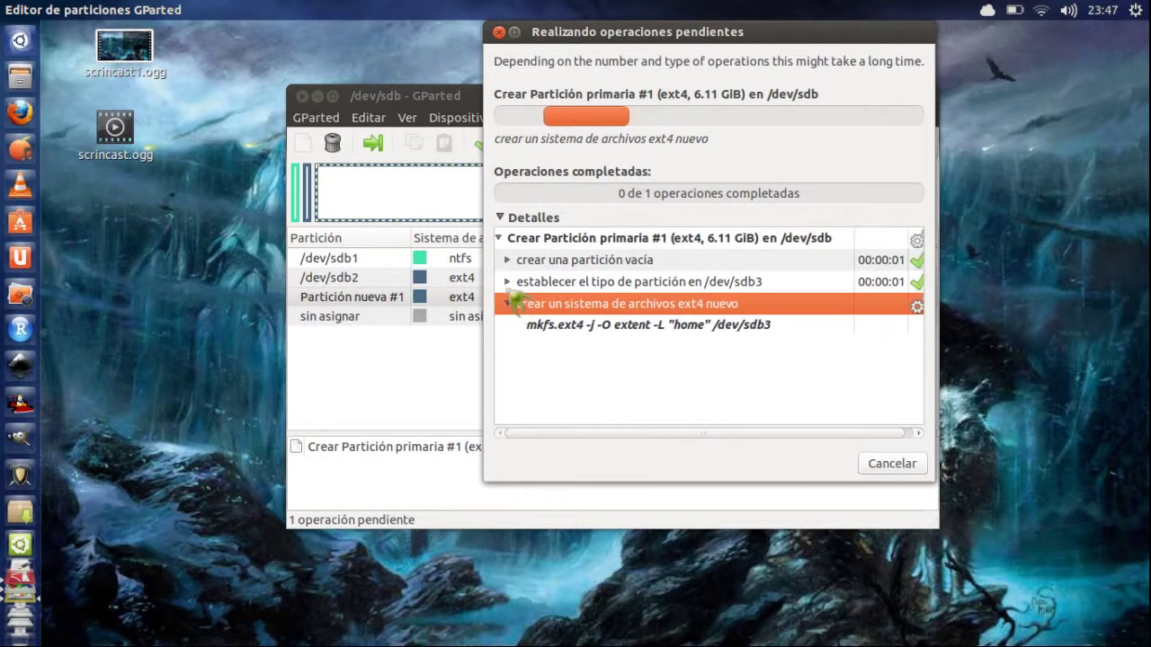
{"action": "left_click", "coordinate": [508, 282]}
{"action": "left_click", "coordinate": [509, 261]}
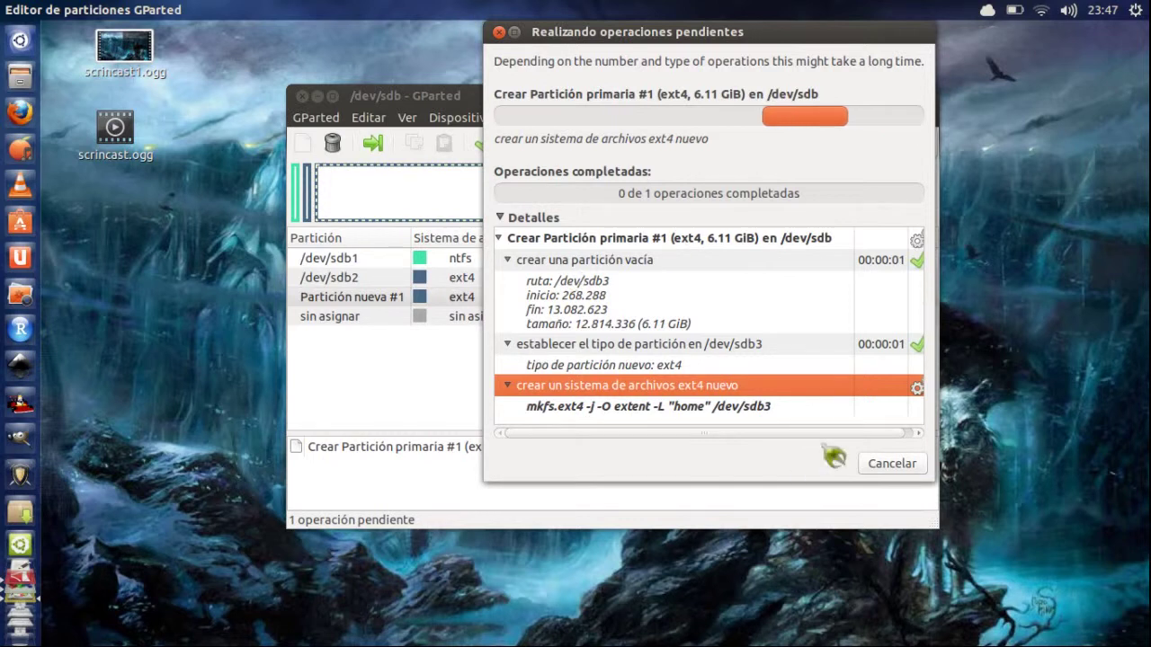
{"action": "left_click", "coordinate": [512, 220]}
Step: Move the progress dialog and the main window apart and close the completion report for the home partition
{"action": "left_click_drag", "start_coordinate": [645, 29], "coordinate": [856, 30]}
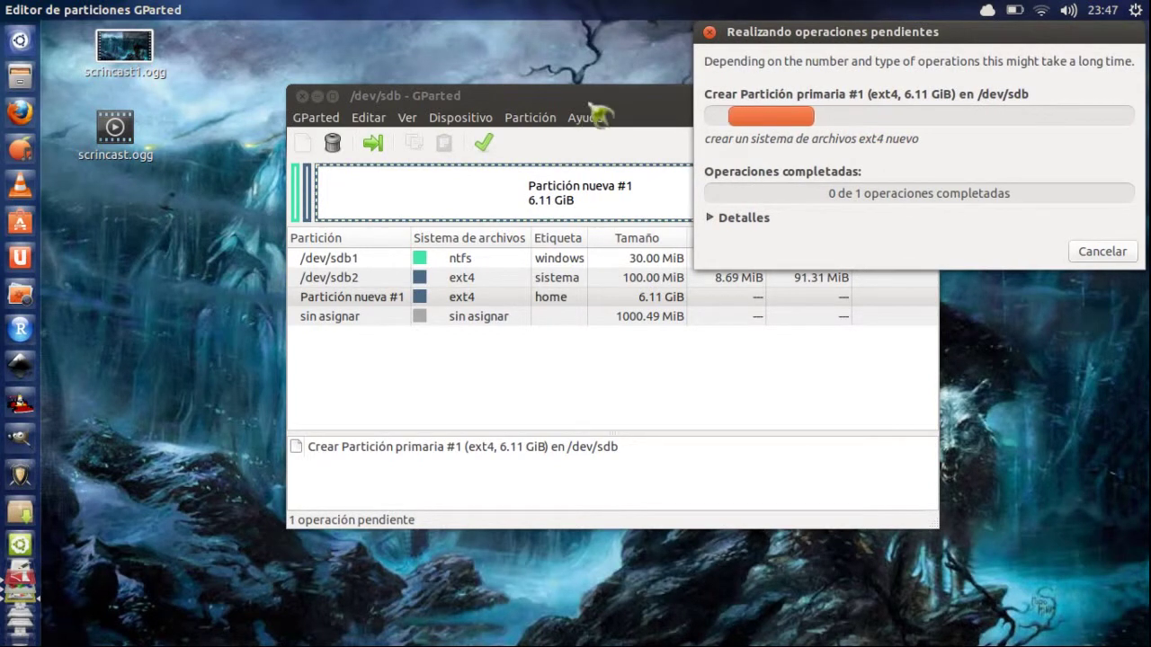
{"action": "left_click_drag", "start_coordinate": [598, 94], "coordinate": [354, 36]}
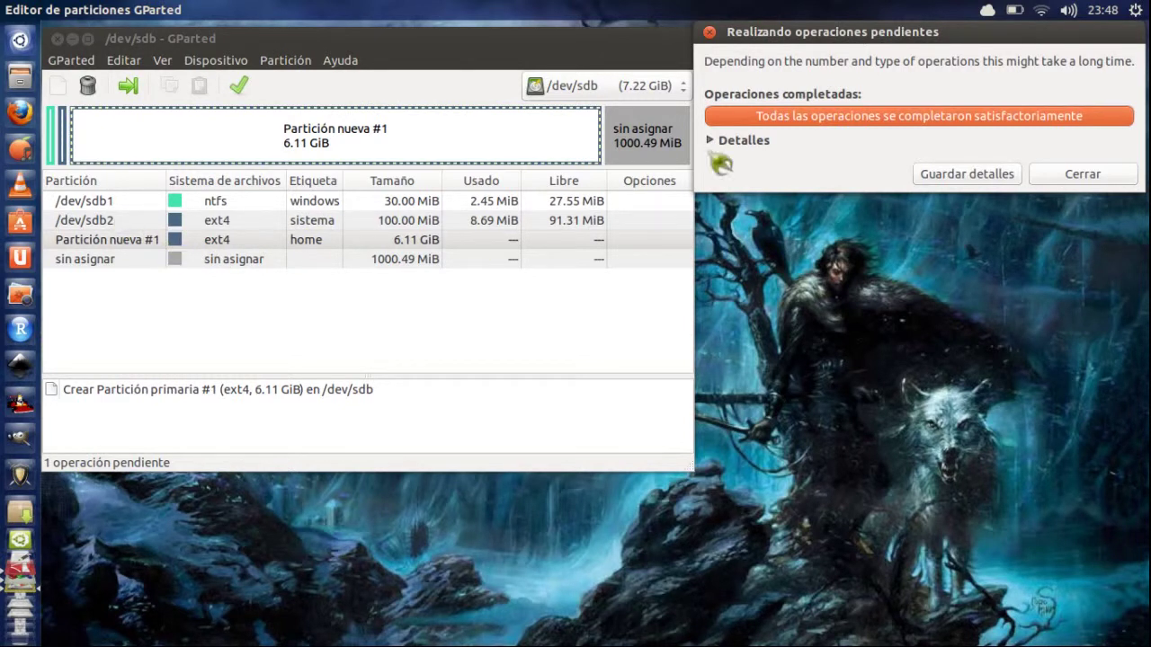
{"action": "left_click", "coordinate": [1064, 180]}
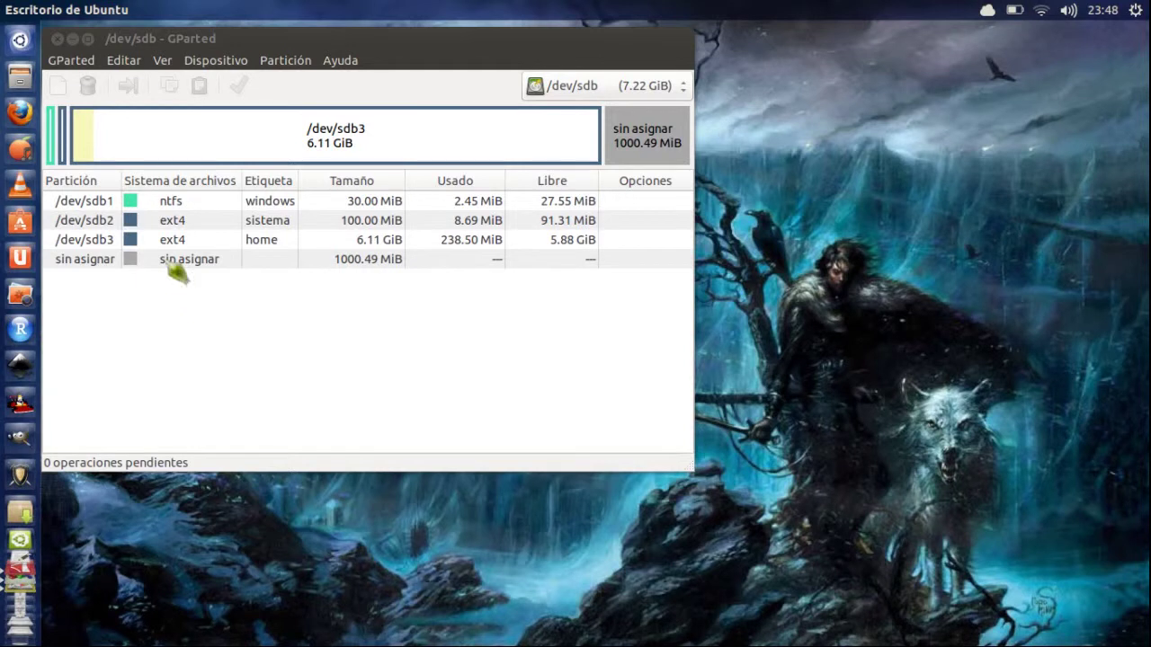
Step: Add a 1000 MiB primary linux-swap partition without a label in the remaining unallocated space of /dev/sdb
{"action": "left_click", "coordinate": [173, 261]}
{"action": "left_click_drag", "start_coordinate": [393, 44], "coordinate": [690, 46]}
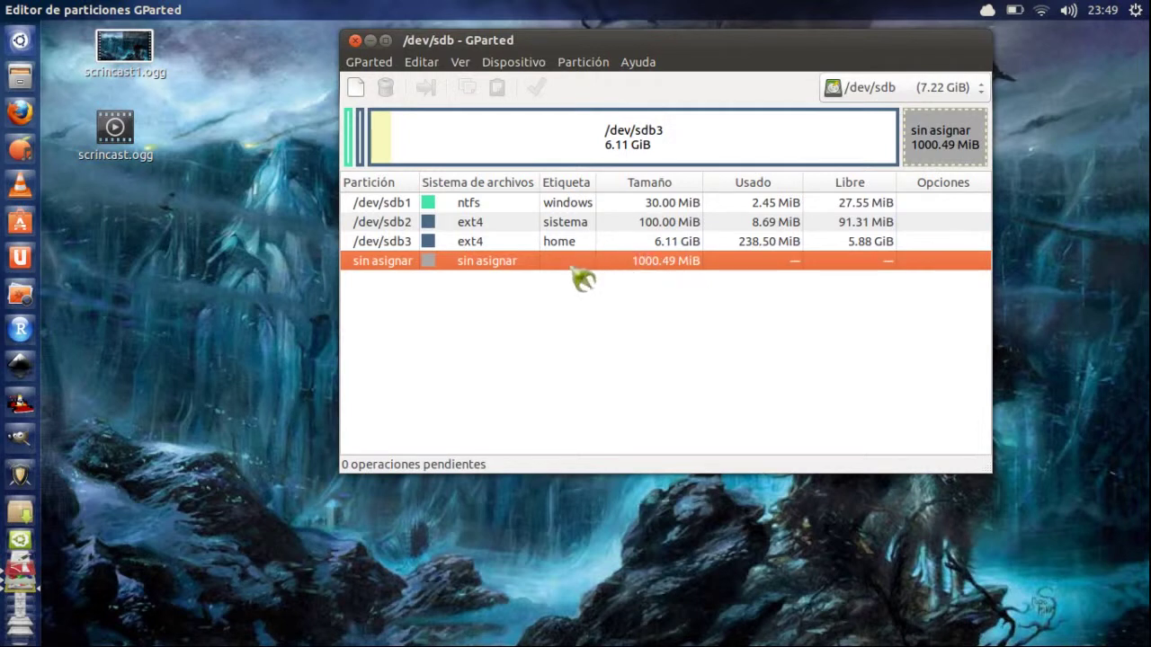
{"action": "right_click", "coordinate": [491, 268]}
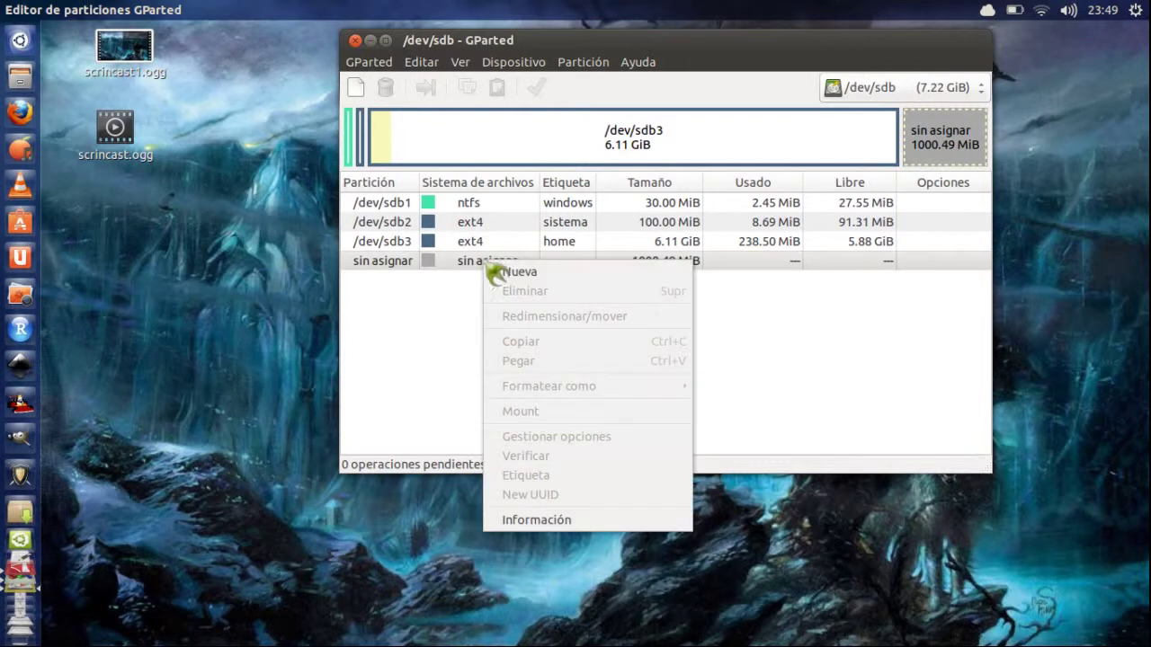
{"action": "left_click", "coordinate": [500, 272]}
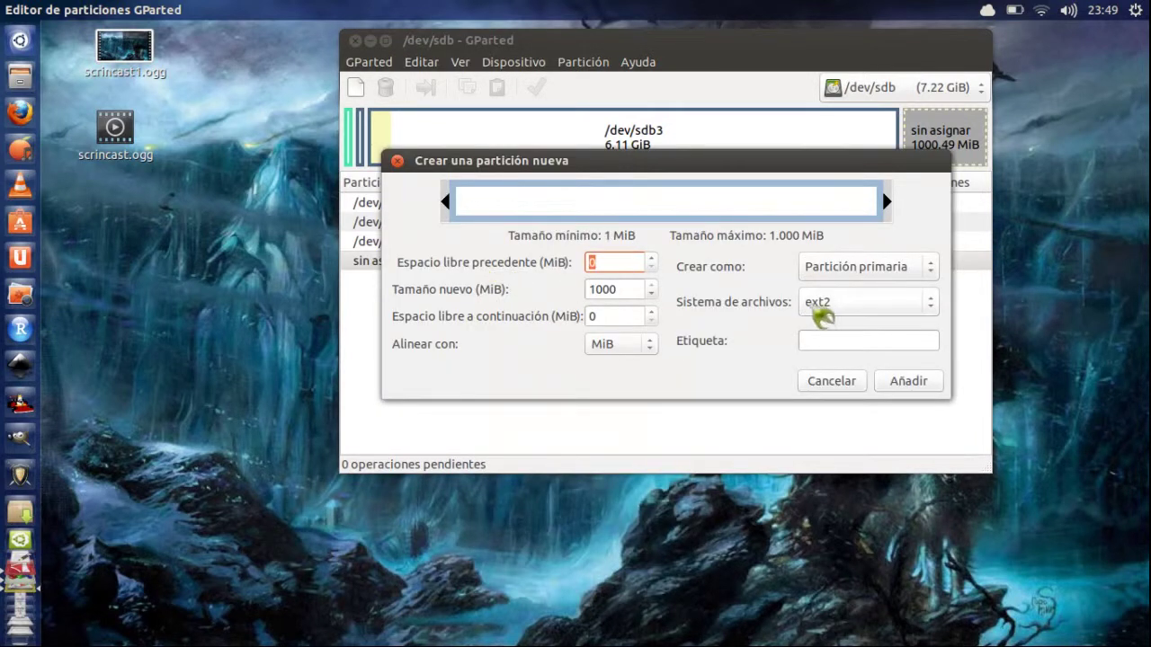
{"action": "left_click", "coordinate": [885, 272]}
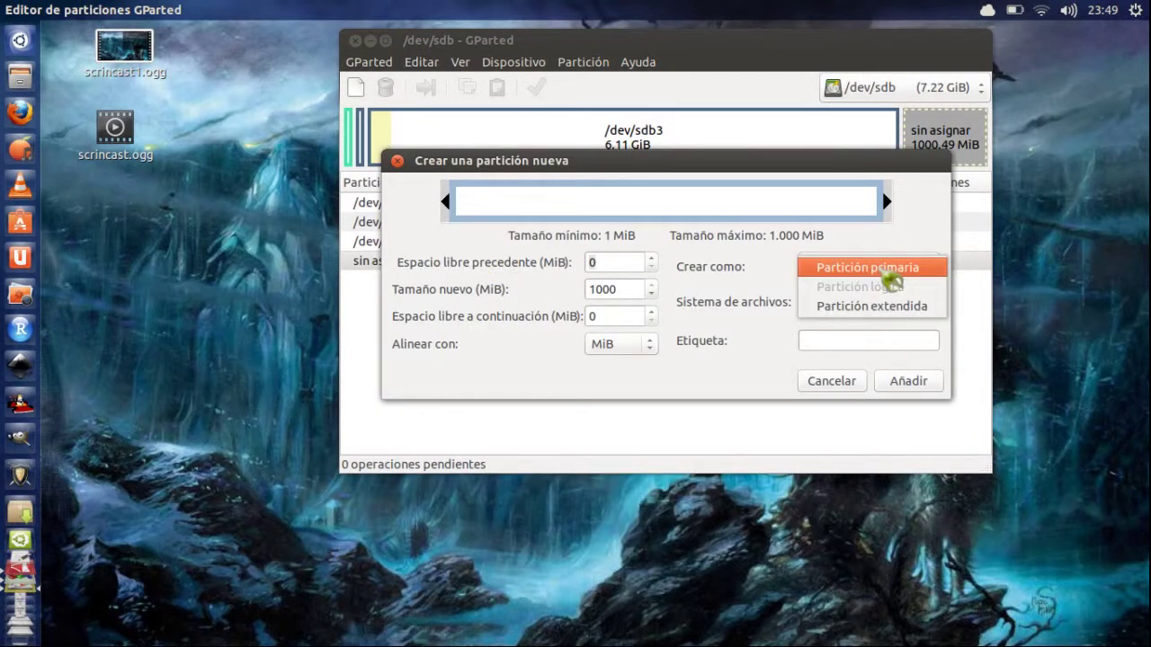
{"action": "left_click", "coordinate": [888, 270]}
{"action": "left_click", "coordinate": [880, 306]}
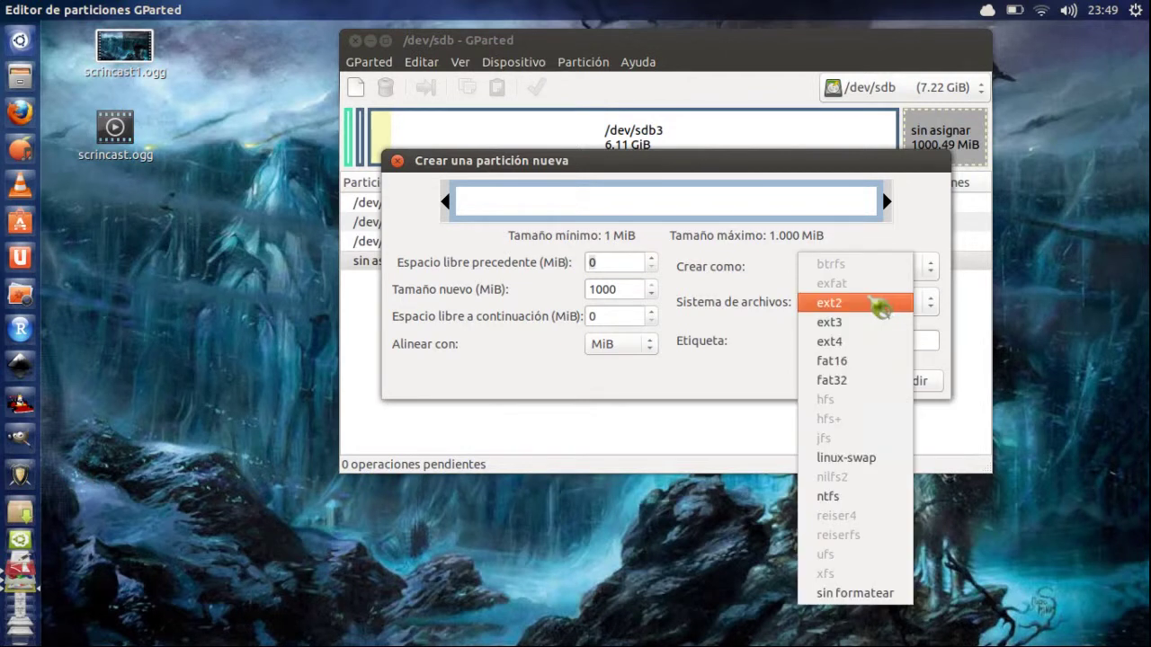
{"action": "left_click", "coordinate": [874, 460]}
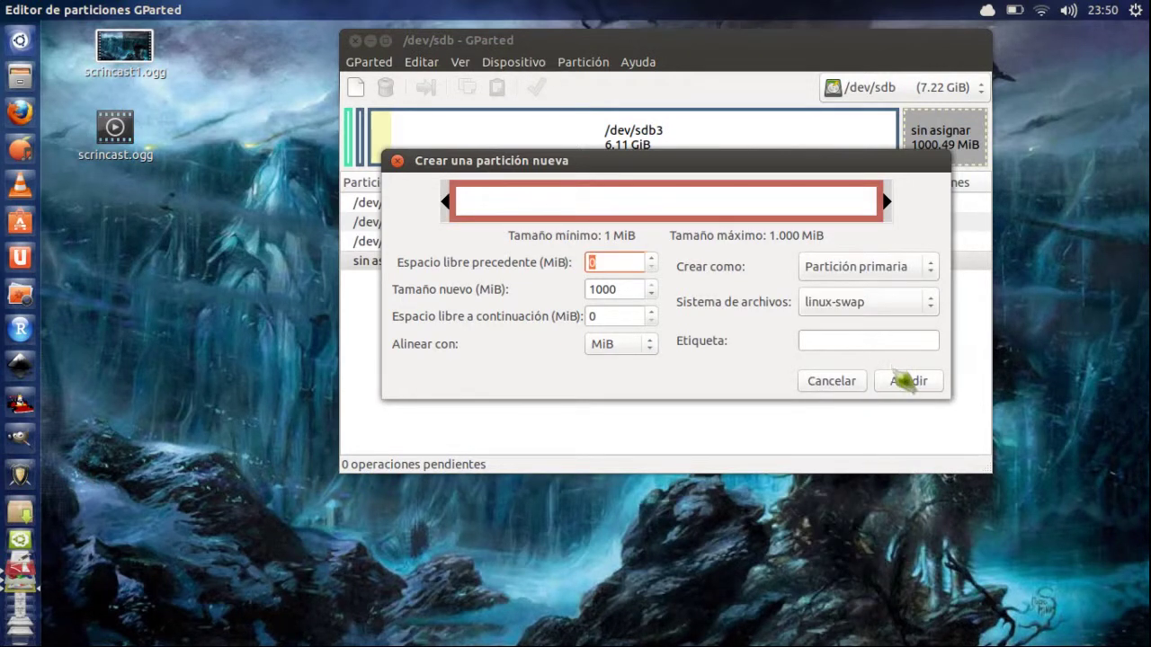
{"action": "left_click", "coordinate": [869, 340]}
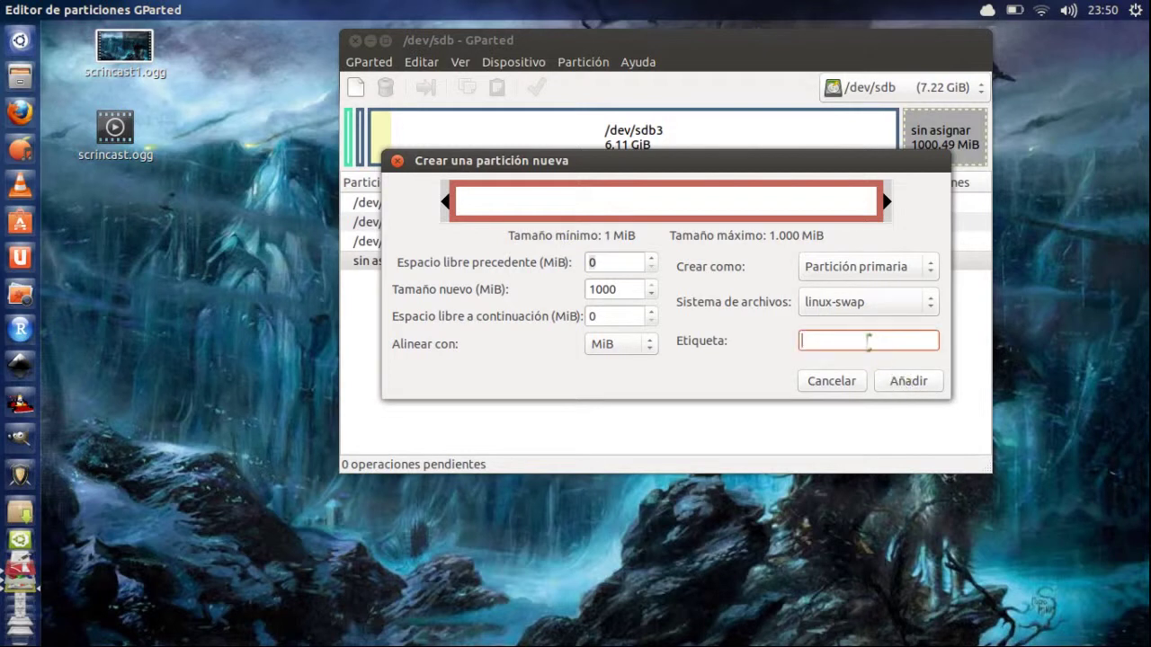
{"action": "left_click", "coordinate": [905, 383]}
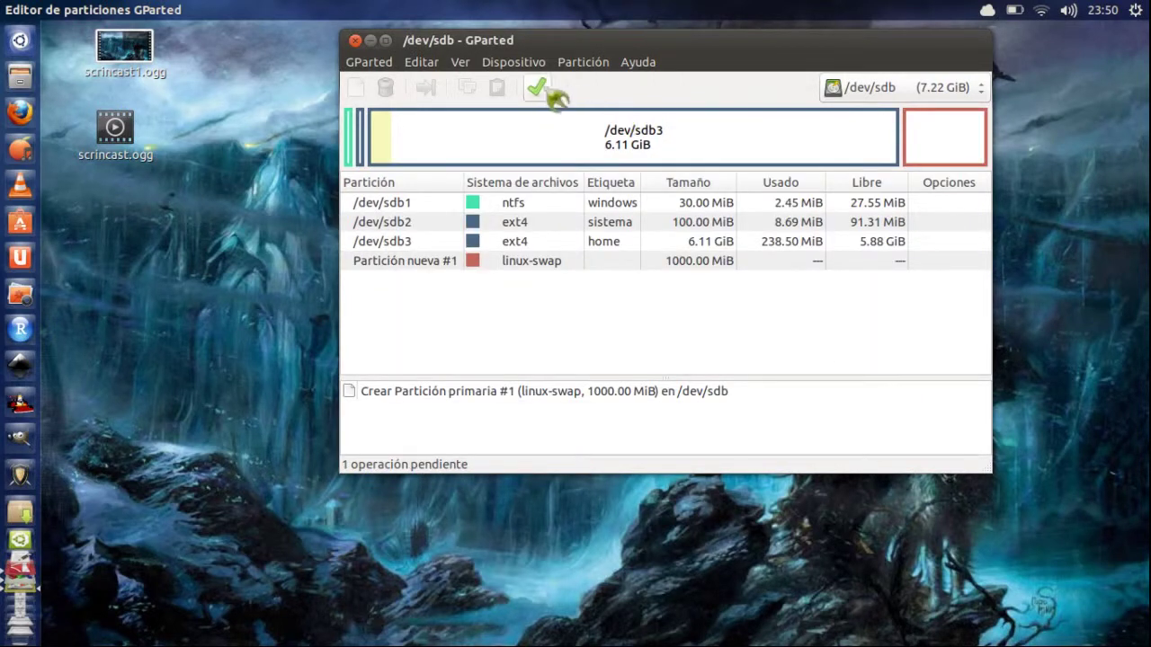
Step: Apply the pending creation of the linux-swap partition and dismiss the completion report
{"action": "left_click", "coordinate": [538, 88]}
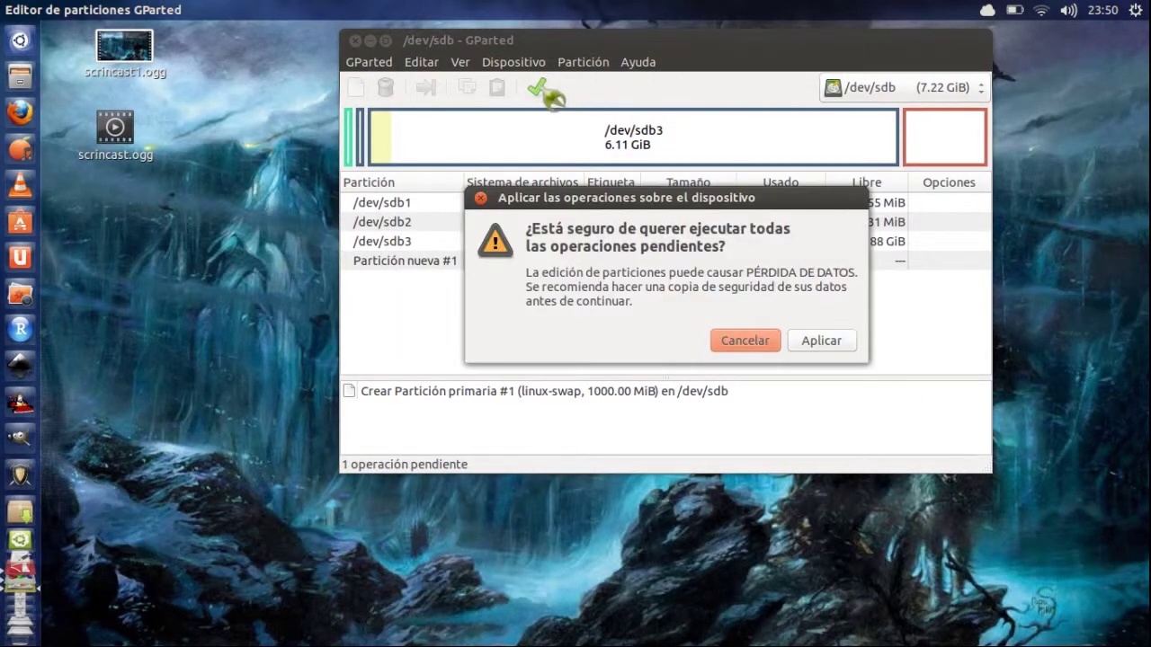
{"action": "left_click", "coordinate": [822, 341]}
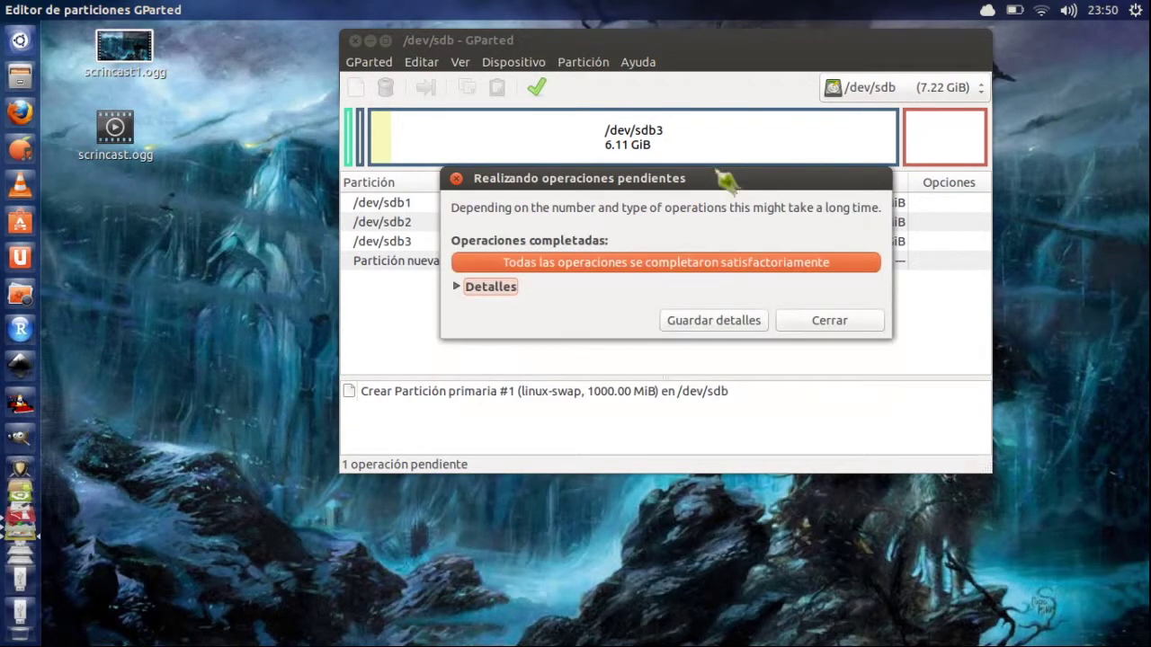
{"action": "left_click", "coordinate": [861, 324]}
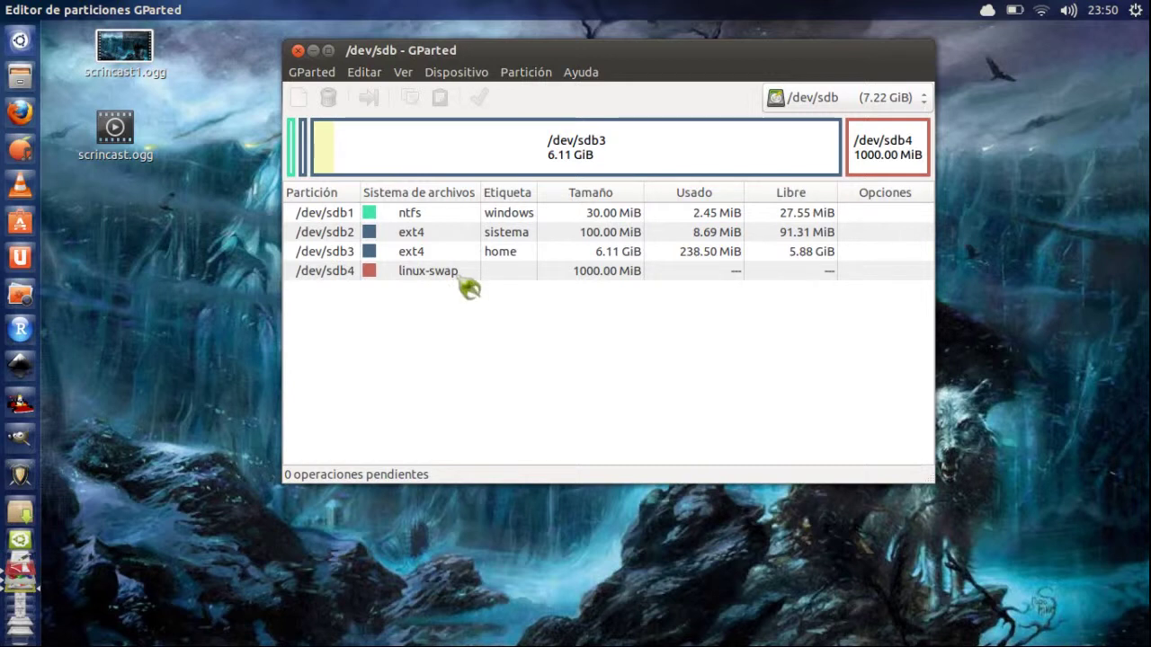
Step: Review the sistema, home, linux-swap and windows partitions in the /dev/sdb partition list
{"action": "left_click", "coordinate": [446, 235]}
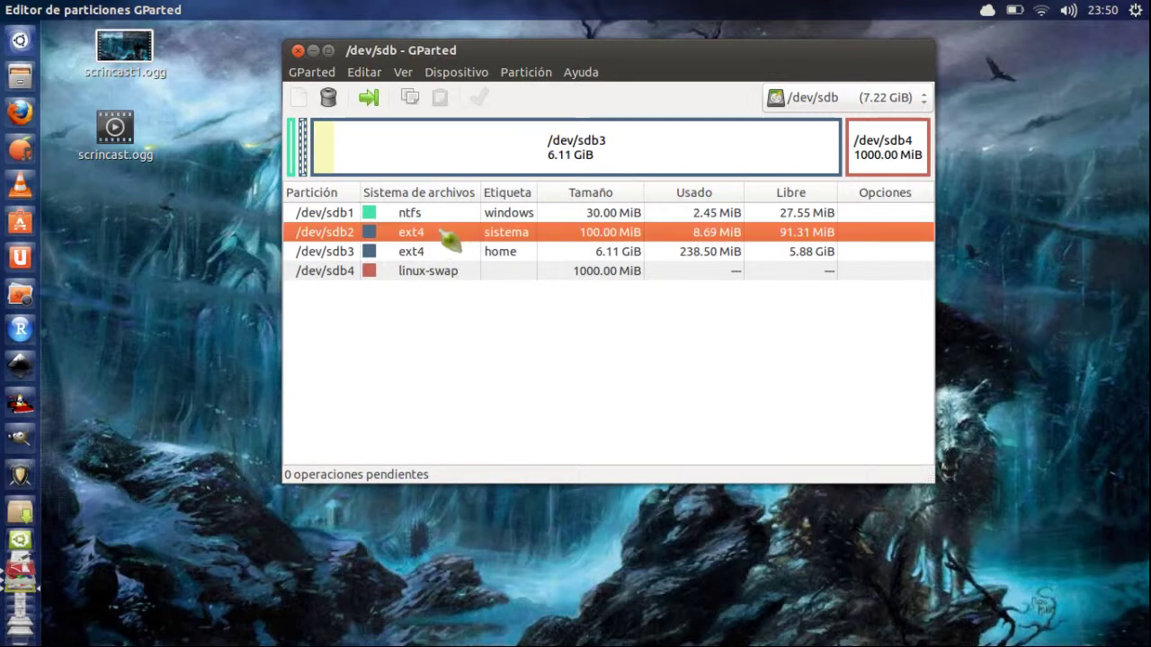
{"action": "left_click", "coordinate": [479, 257]}
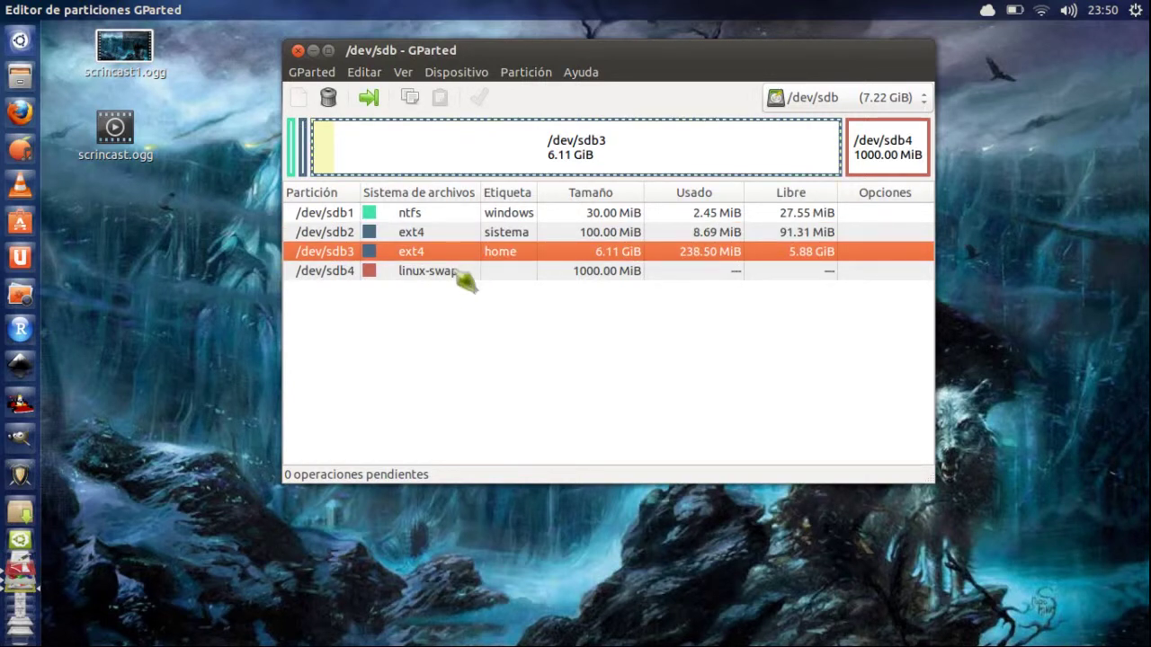
{"action": "left_click", "coordinate": [460, 274]}
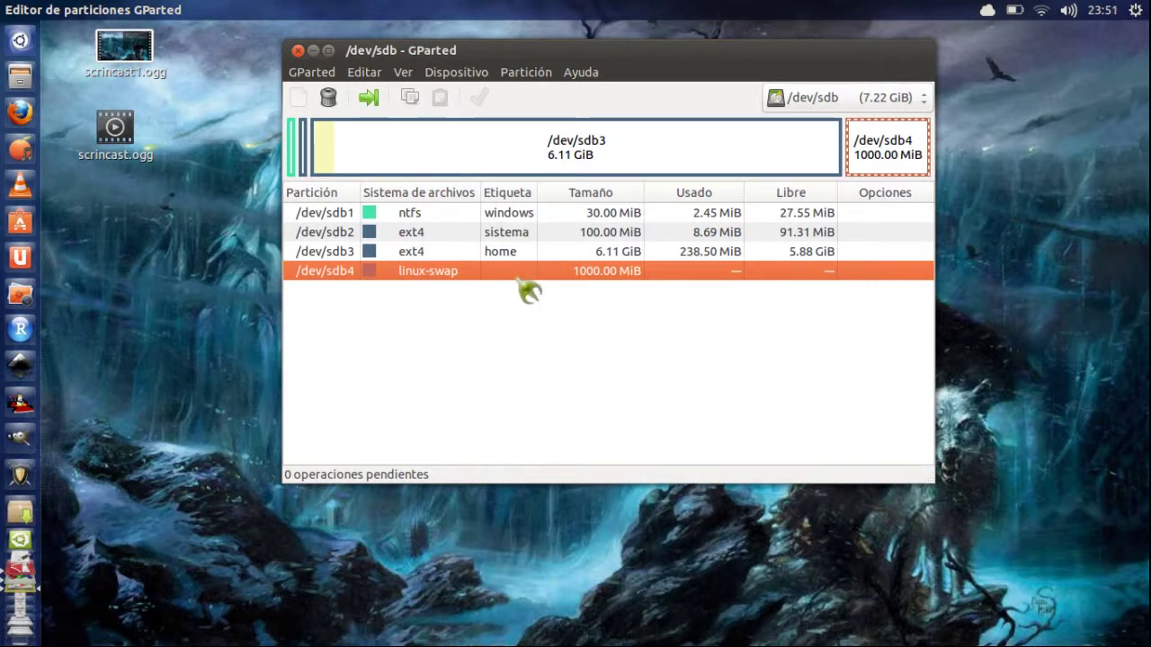
{"action": "left_click", "coordinate": [437, 216]}
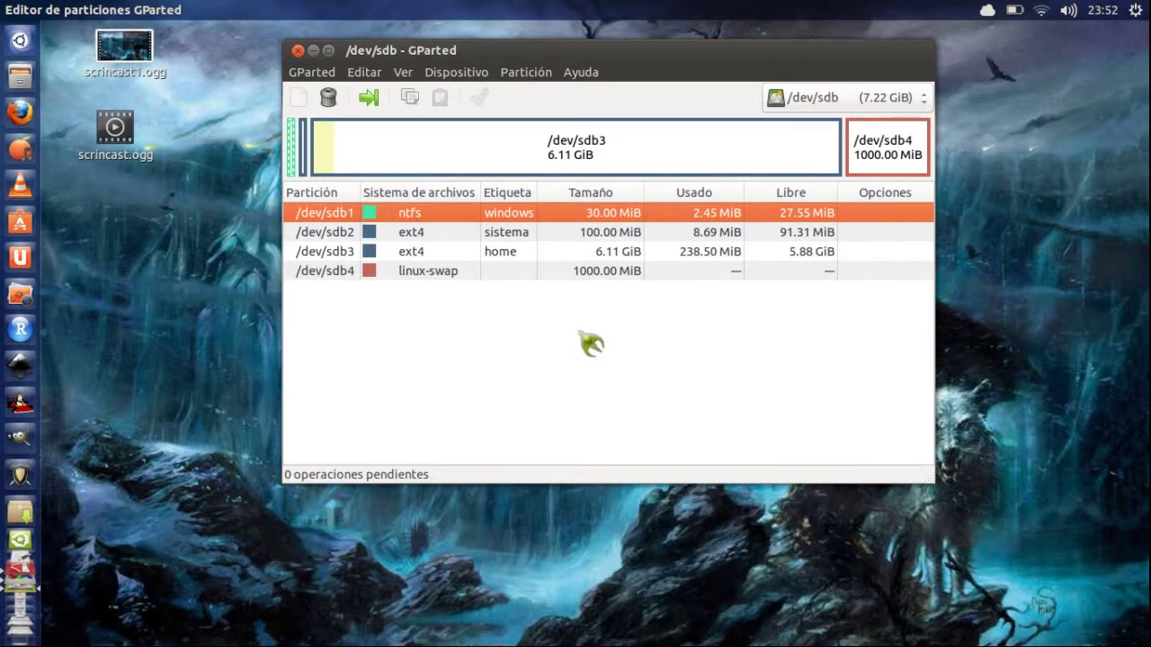
Step: Delete the linux-swap partition /dev/sdb4, apply the pending operation and dismiss the completion report
{"action": "left_click", "coordinate": [440, 273]}
{"action": "left_click", "coordinate": [328, 97]}
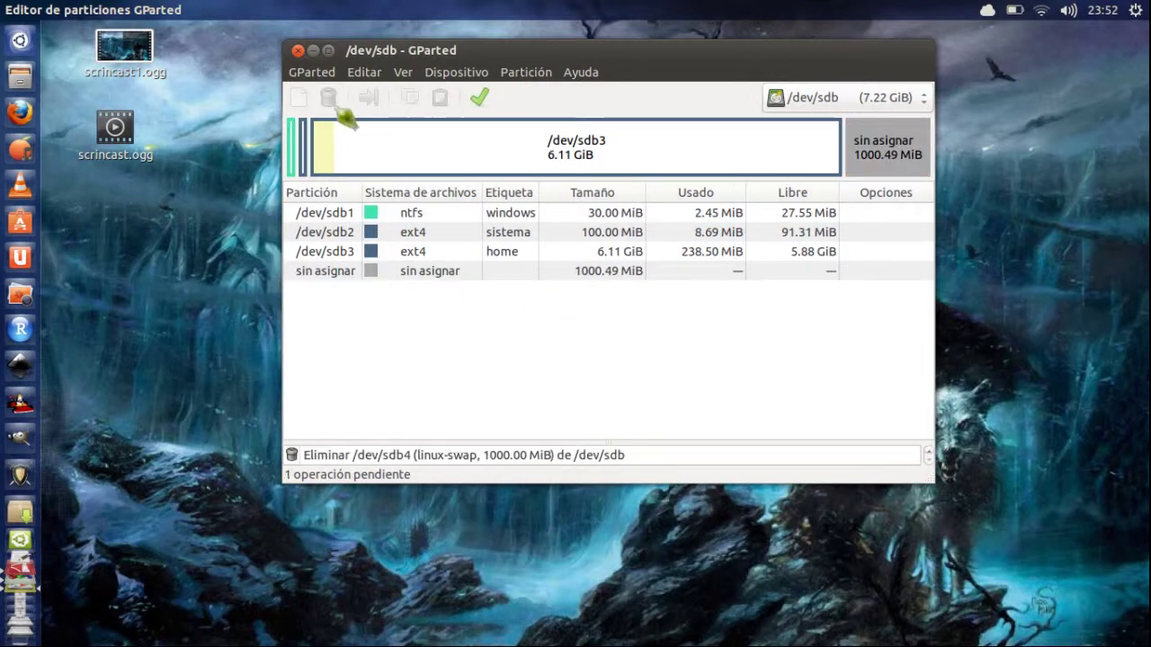
{"action": "left_click", "coordinate": [481, 99]}
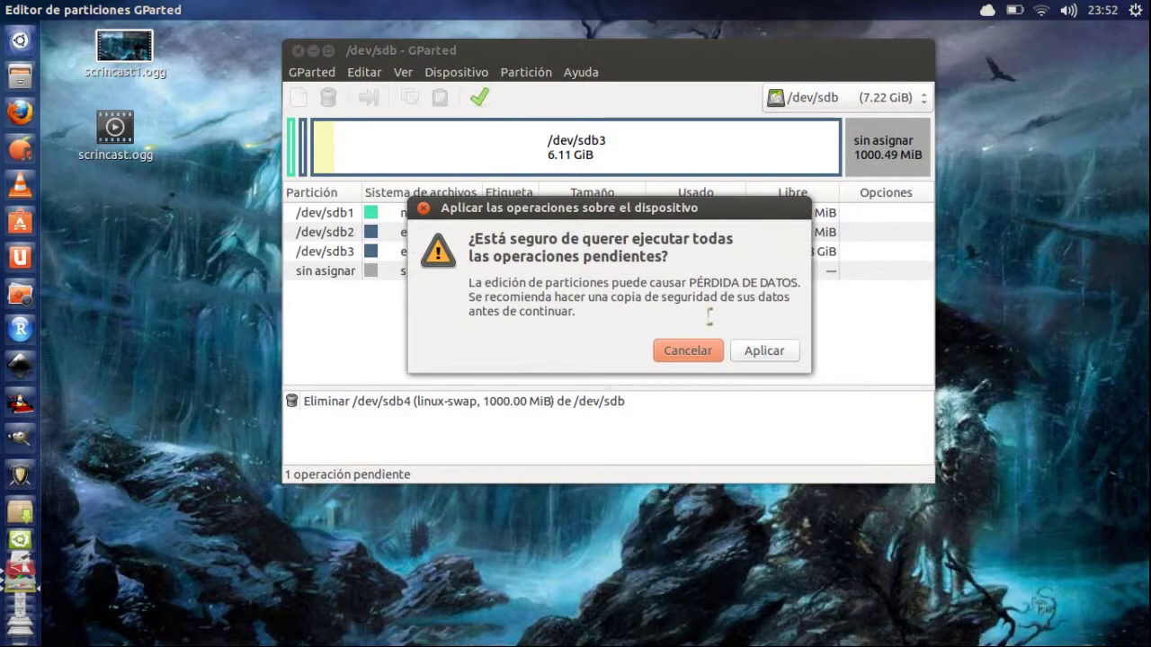
{"action": "left_click", "coordinate": [765, 351]}
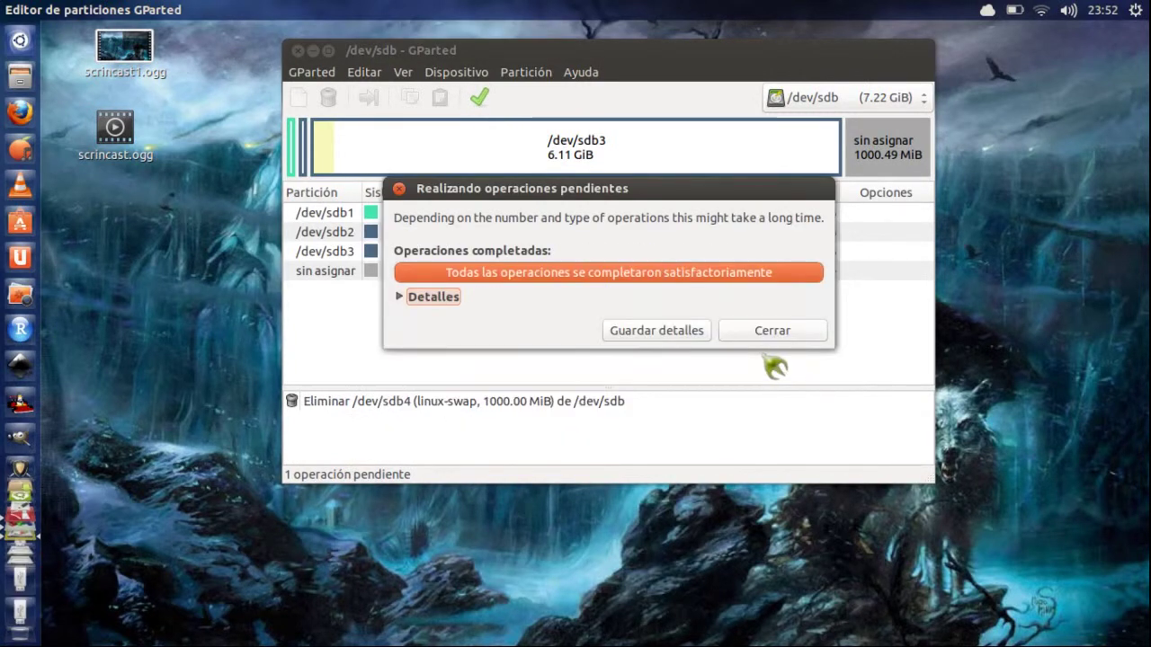
{"action": "left_click", "coordinate": [763, 333]}
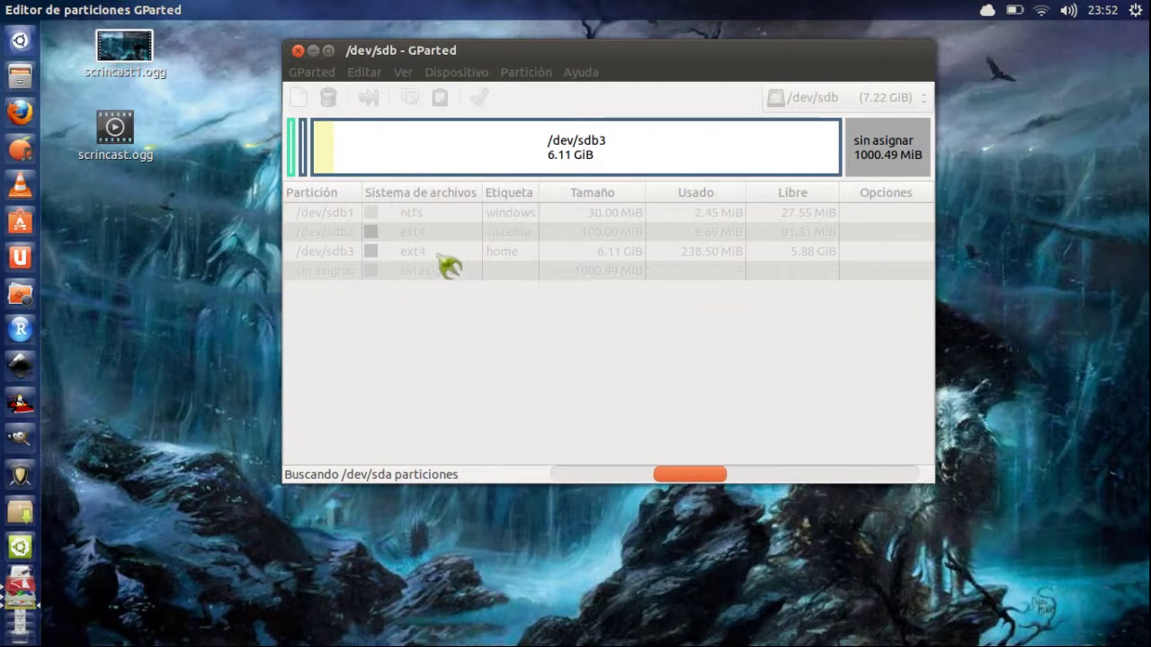
Step: Delete the ext4 home partition /dev/sdb3, apply the deletion and dismiss the completion report
{"action": "left_click", "coordinate": [446, 255]}
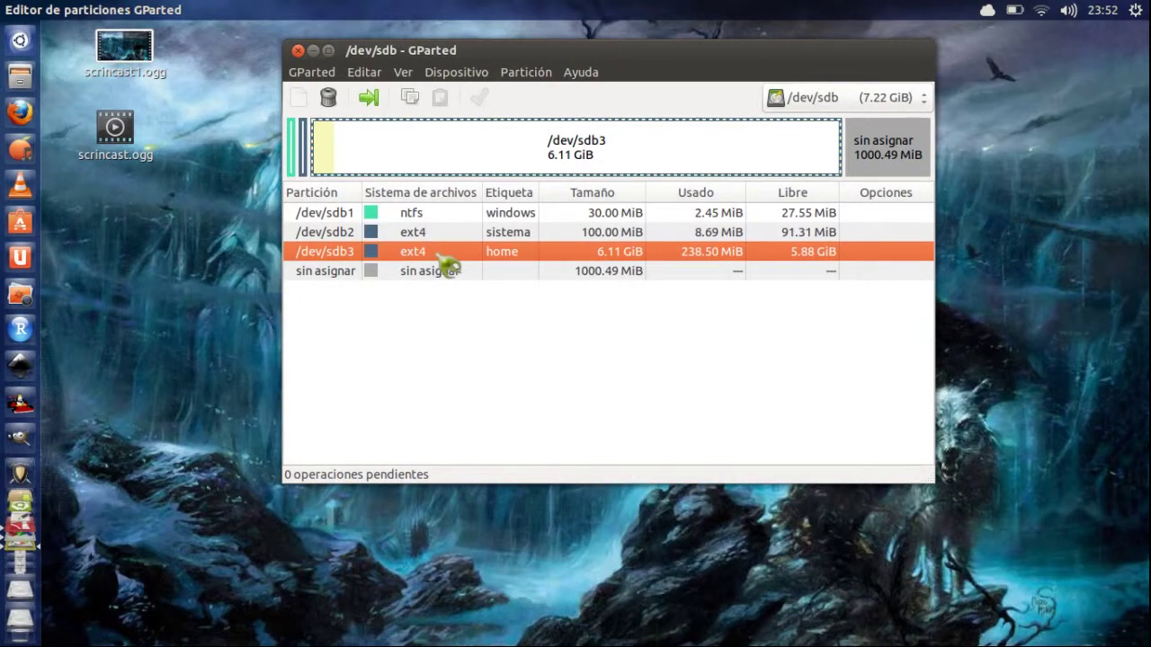
{"action": "left_click", "coordinate": [331, 100]}
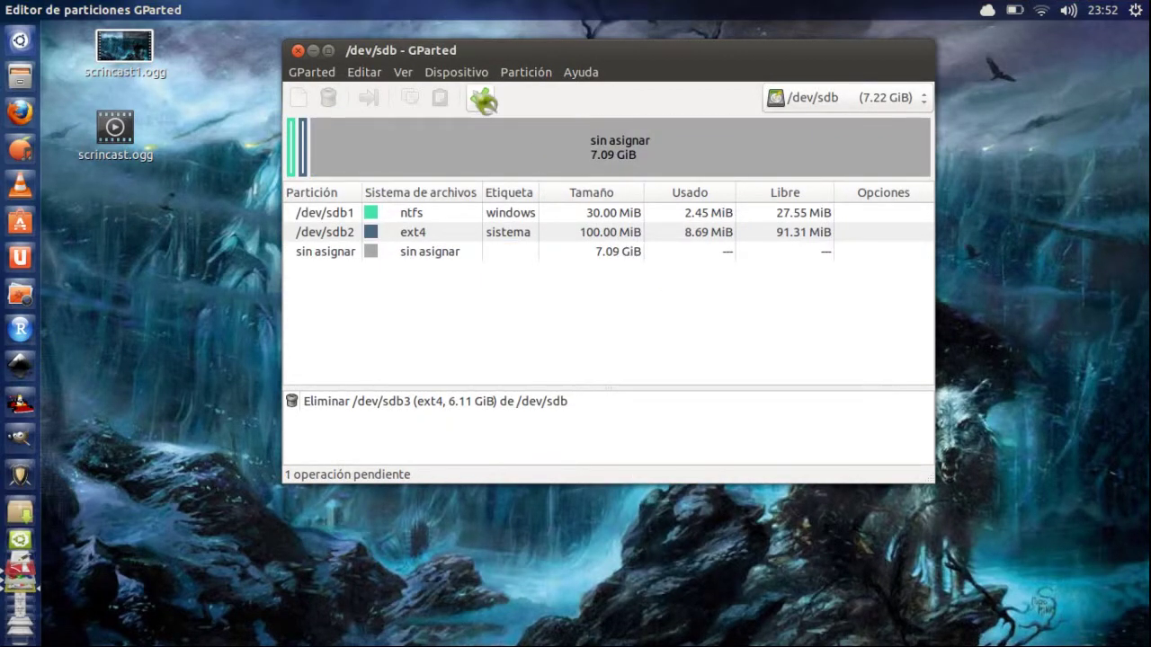
{"action": "left_click", "coordinate": [480, 97]}
{"action": "left_click", "coordinate": [777, 356]}
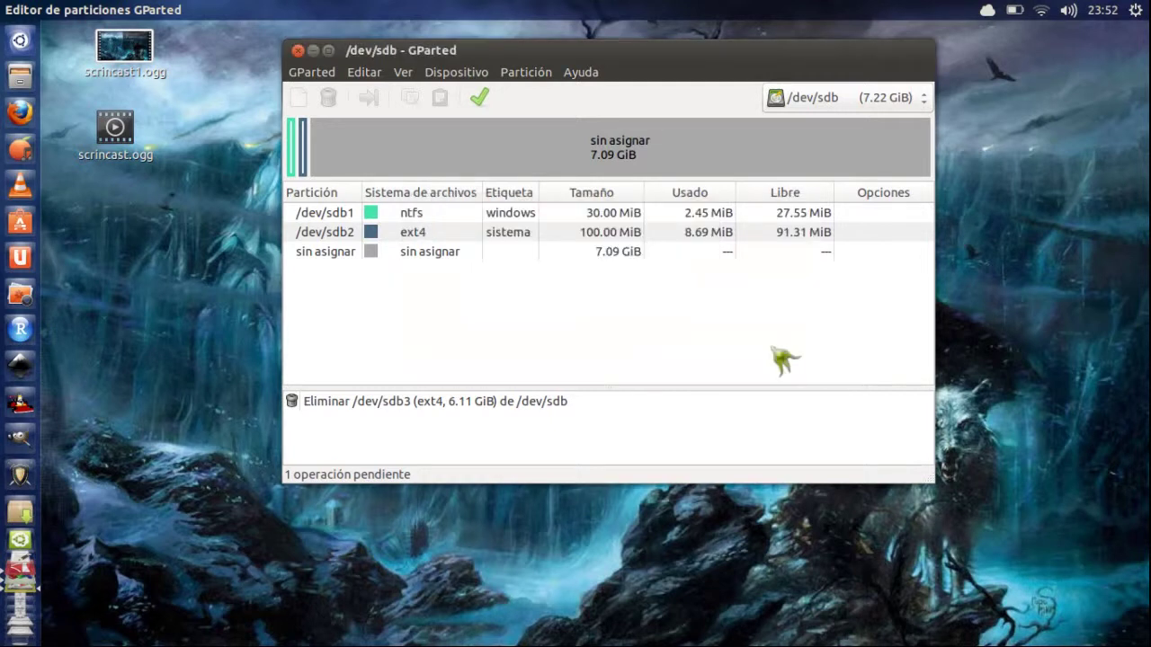
{"action": "left_click", "coordinate": [775, 336]}
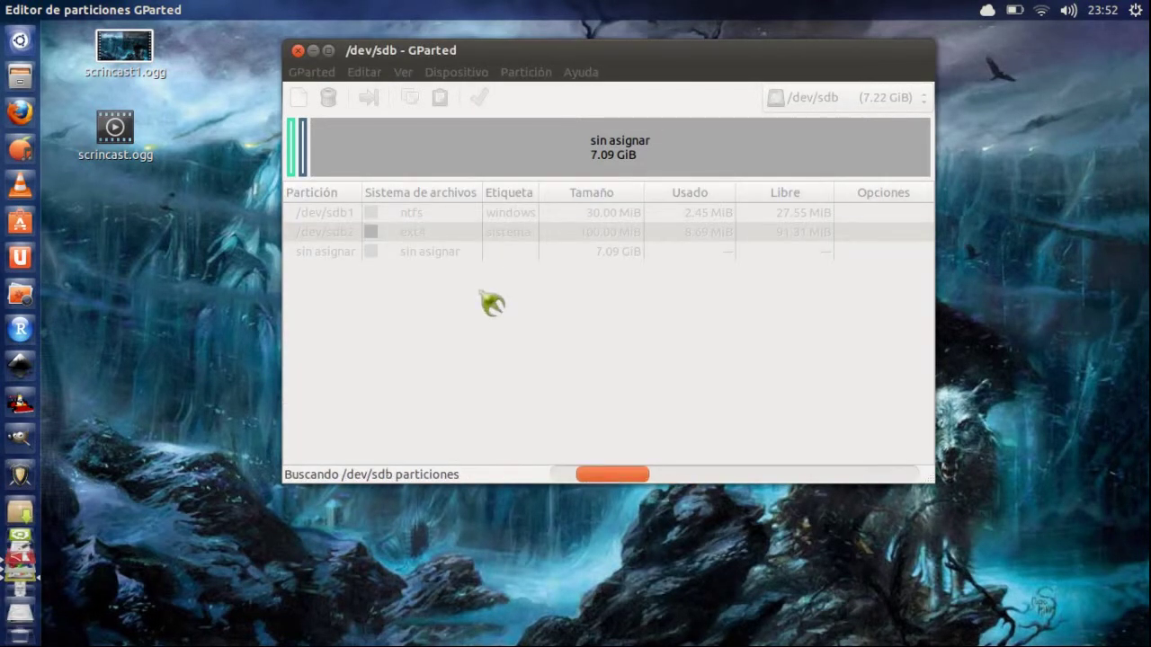
Step: Remove the ext4 sistema partition /dev/sdb2 from the USB drive, apply the removal and close the report
{"action": "left_click", "coordinate": [440, 232]}
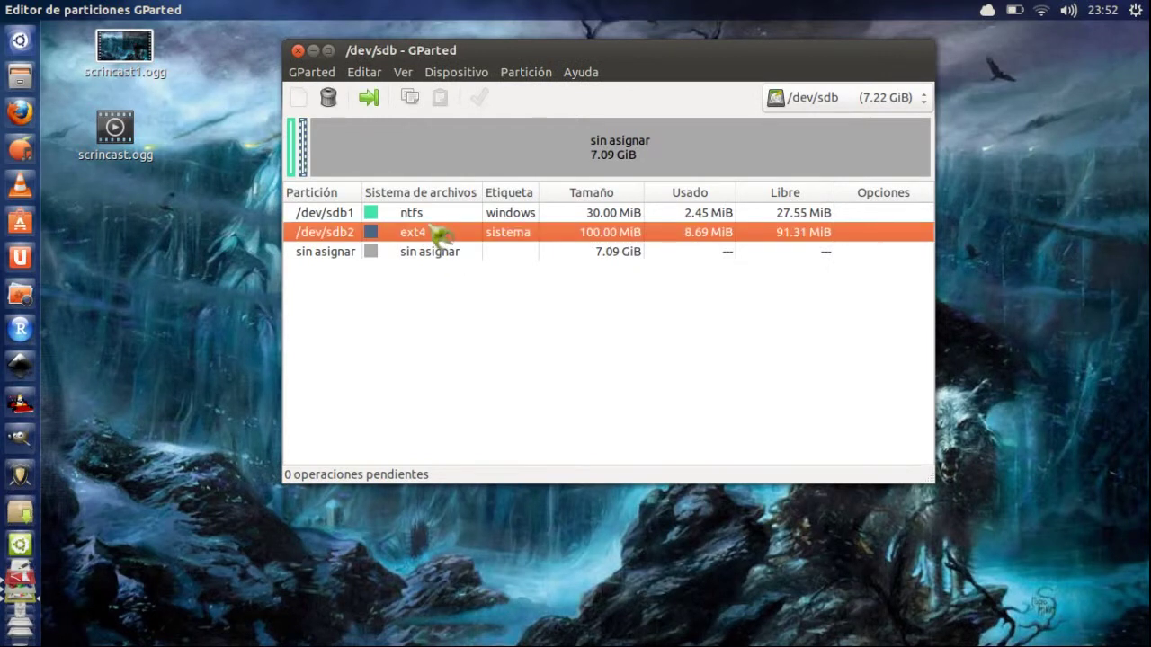
{"action": "left_click", "coordinate": [329, 99]}
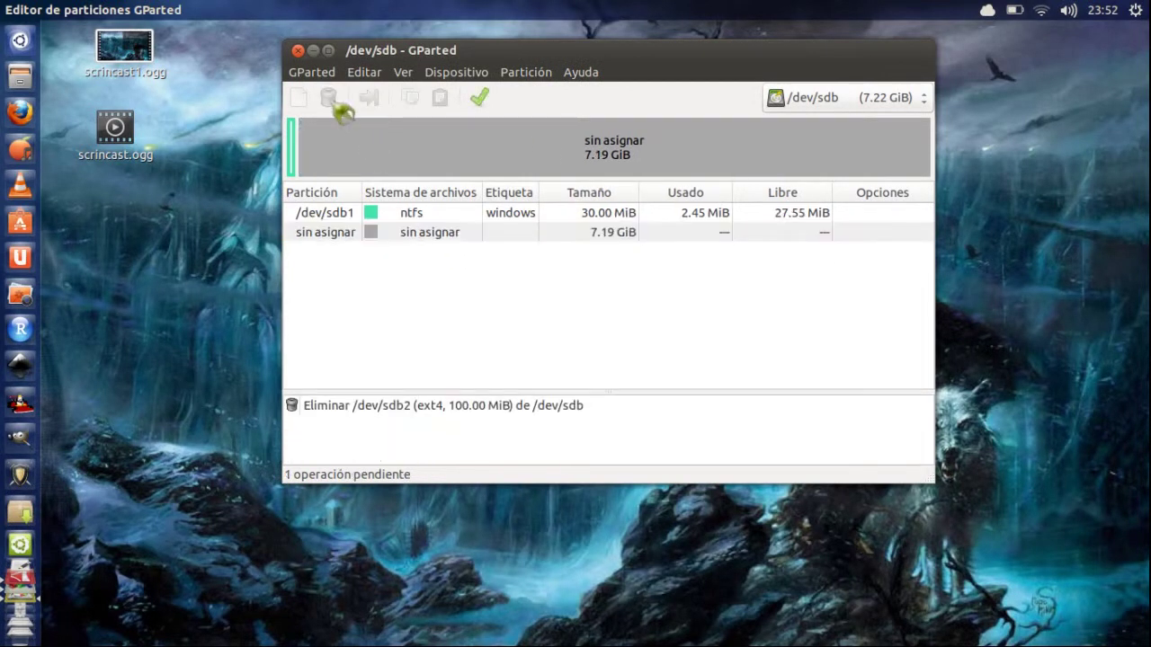
{"action": "left_click", "coordinate": [479, 97]}
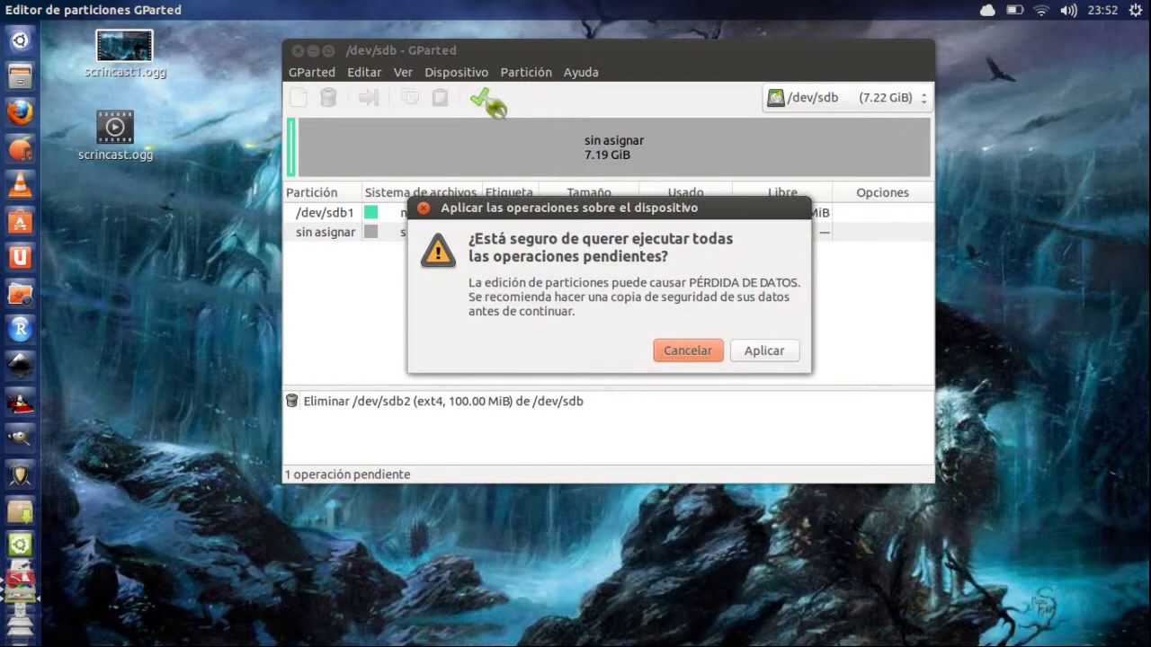
{"action": "left_click", "coordinate": [783, 353]}
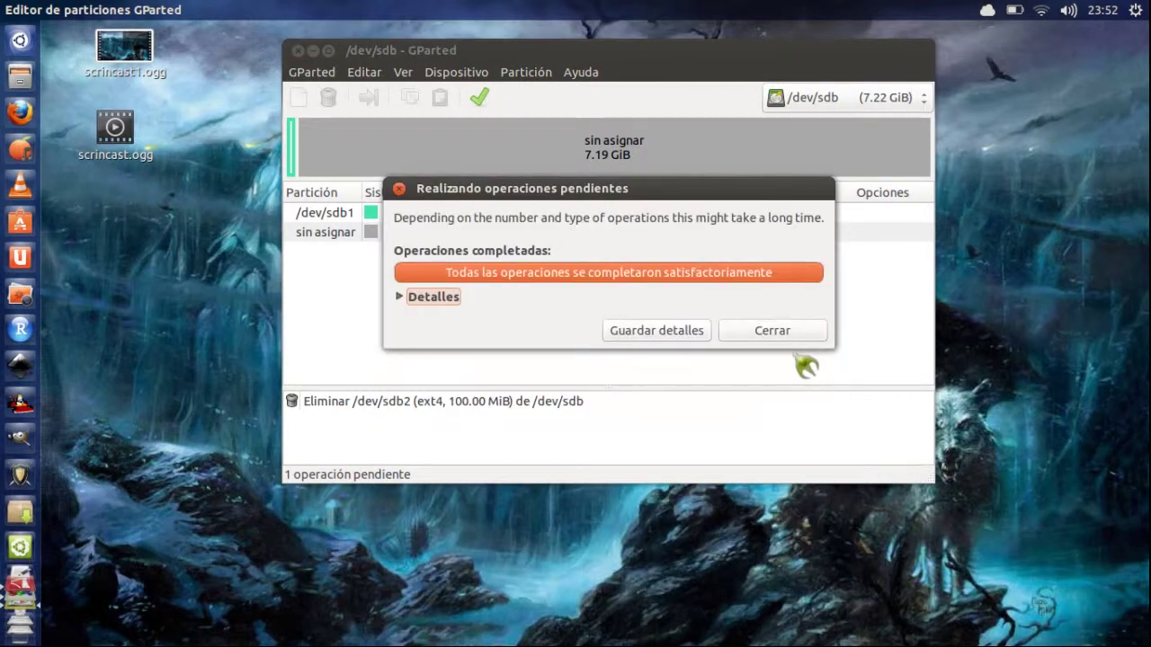
{"action": "left_click", "coordinate": [778, 332]}
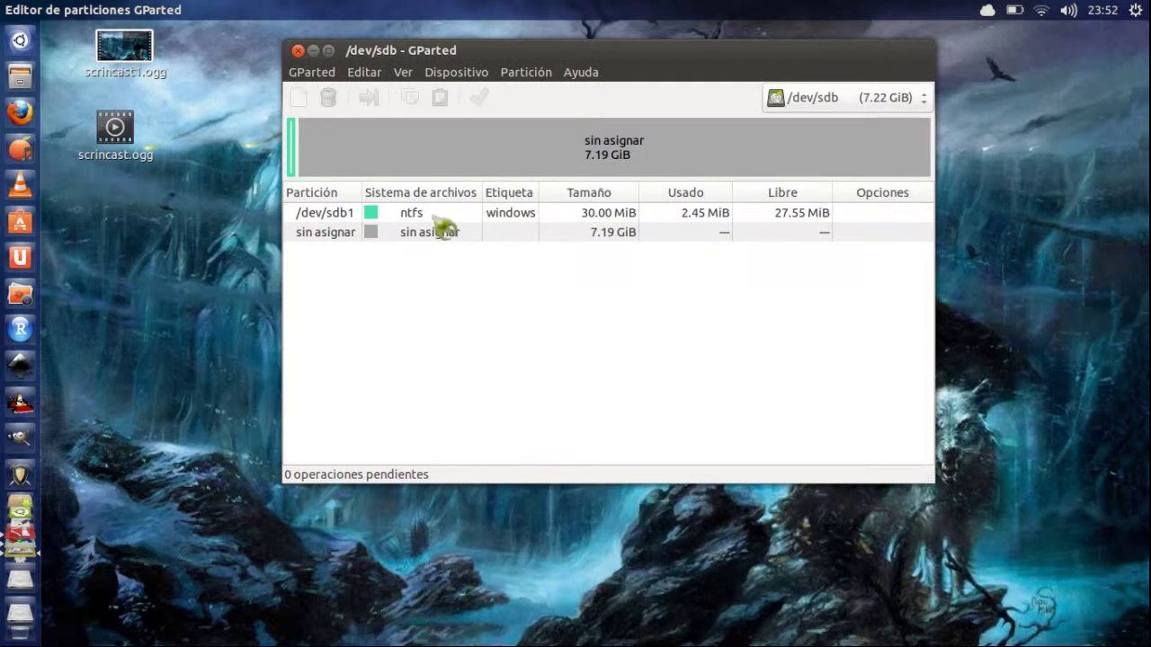
Step: Delete the remaining ntfs windows partition /dev/sdb1, apply the change and close the completion report
{"action": "left_click", "coordinate": [434, 218]}
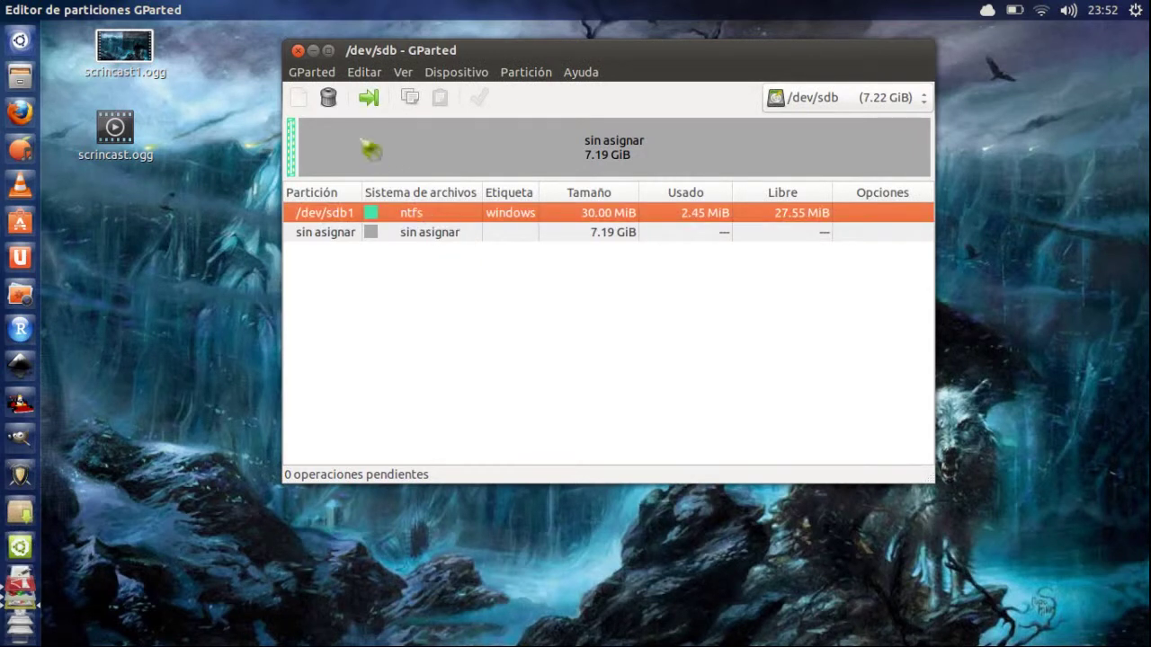
{"action": "left_click", "coordinate": [328, 97]}
{"action": "left_click", "coordinate": [479, 97]}
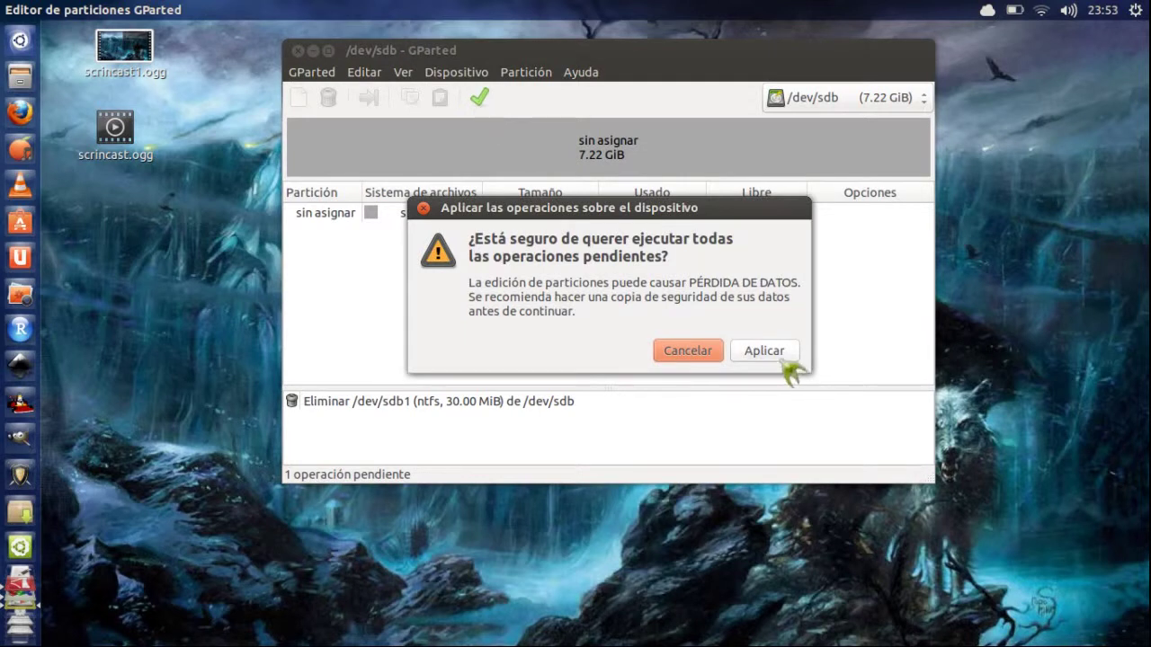
{"action": "left_click", "coordinate": [784, 362]}
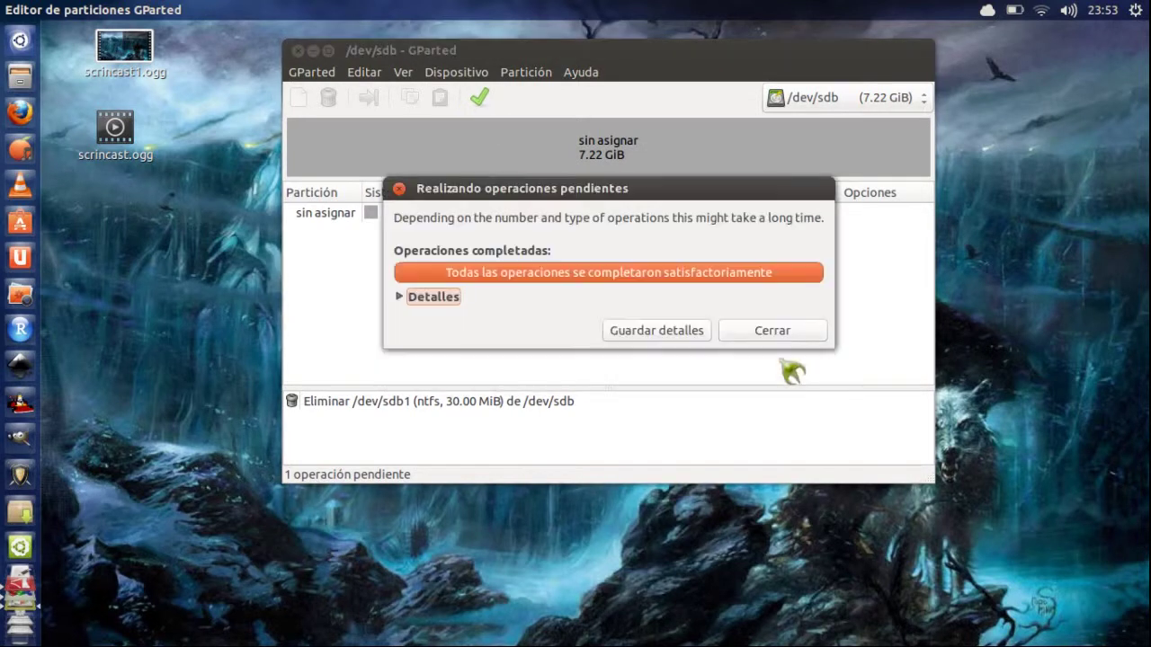
{"action": "left_click", "coordinate": [775, 341]}
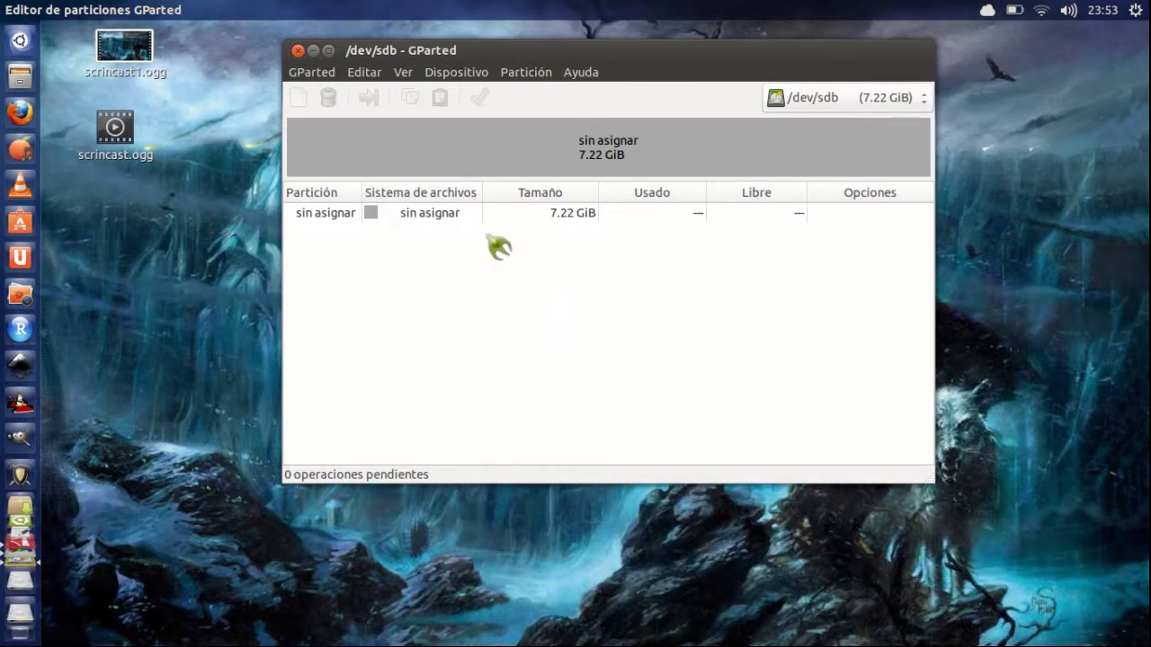
Step: Select the unallocated space on /dev/sdb, close GParted and switch to the SimpleScreenRecorder window
{"action": "left_click", "coordinate": [469, 220]}
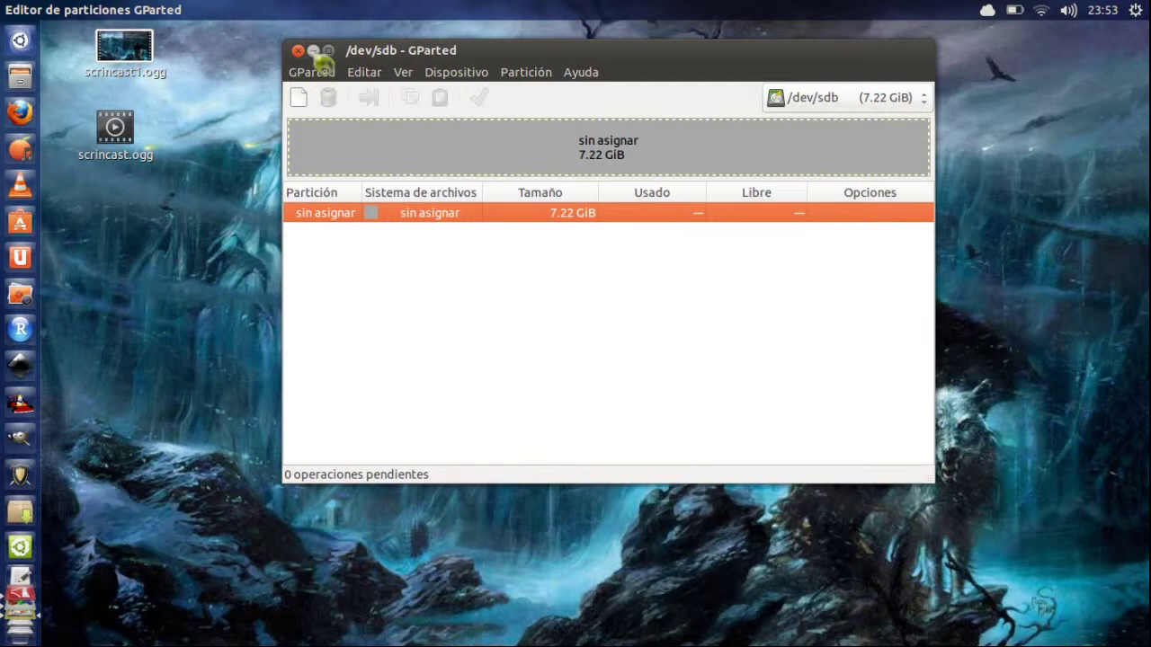
{"action": "left_click", "coordinate": [298, 51]}
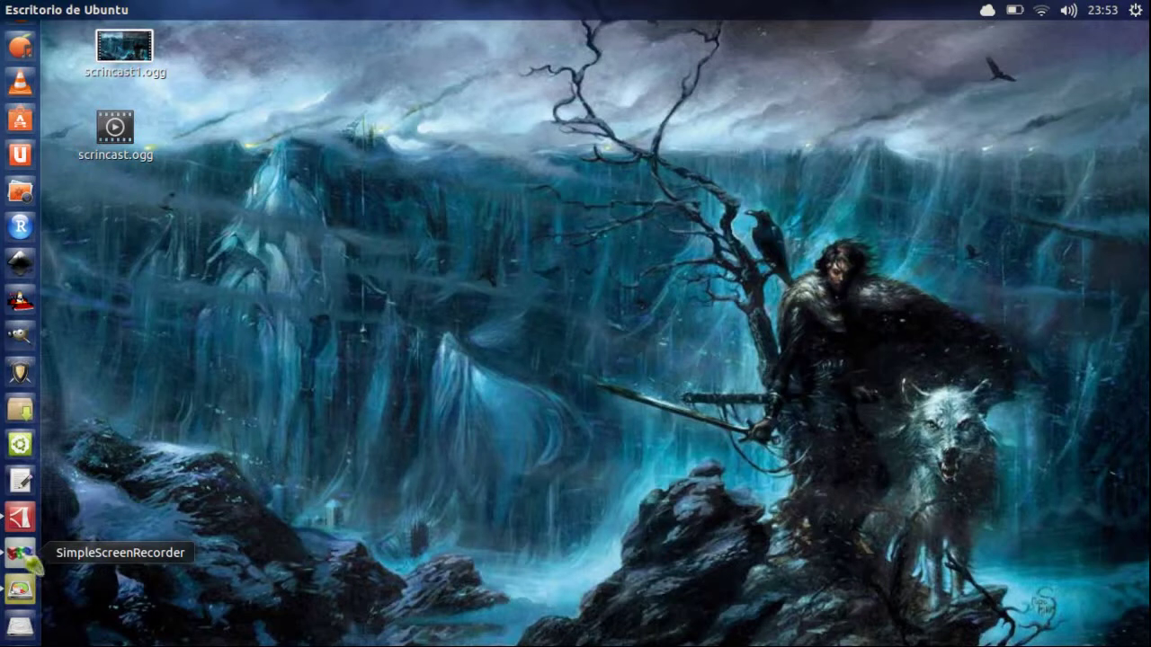
{"action": "left_click", "coordinate": [29, 559]}
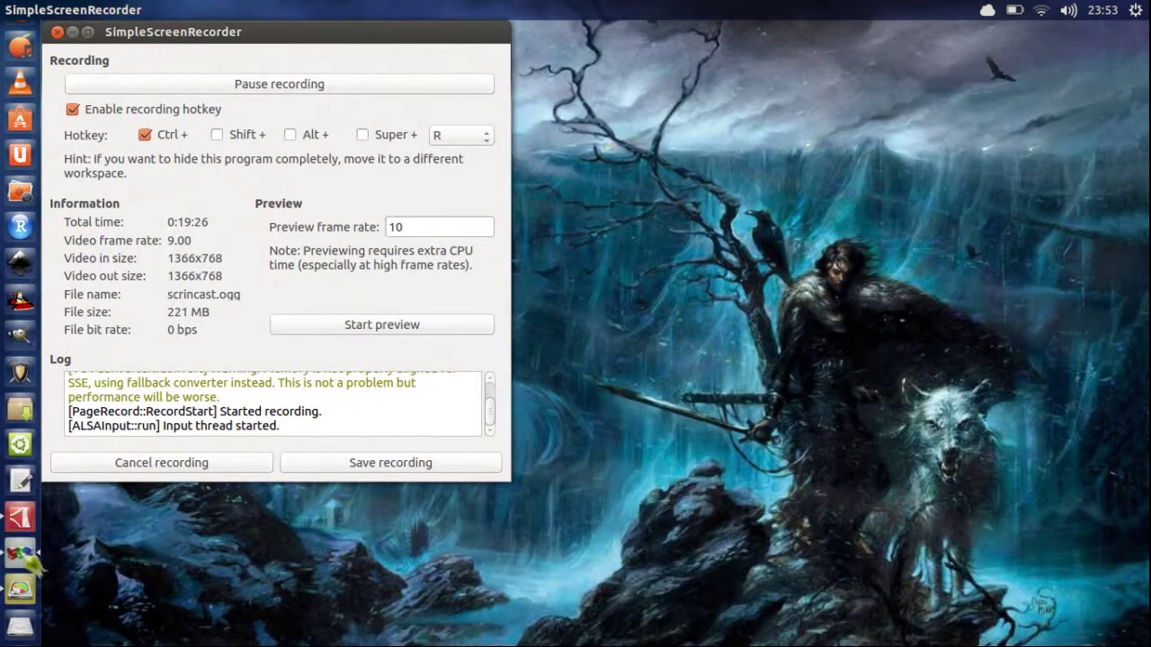